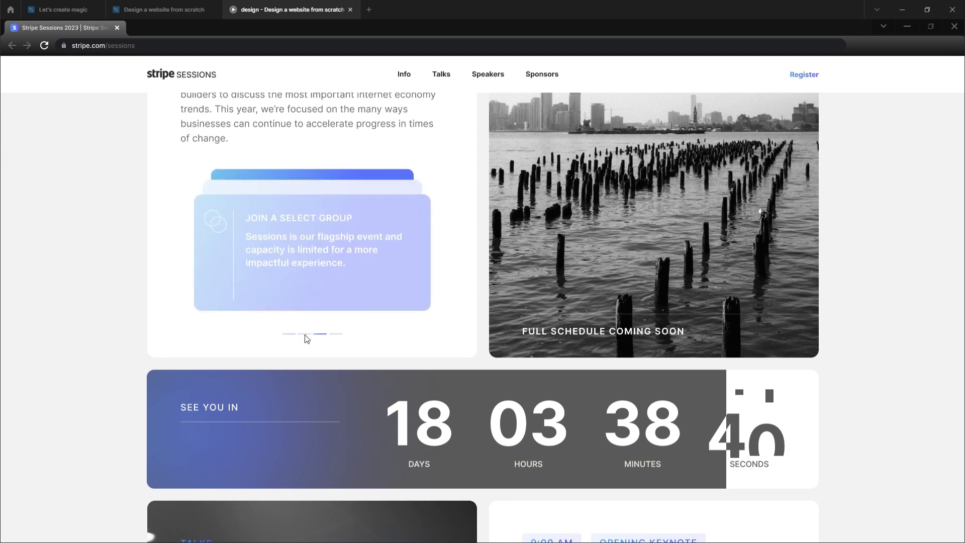
# - Try the card carousel's pagination in the prototype preview and return to the design file
pyautogui.click(330, 334)
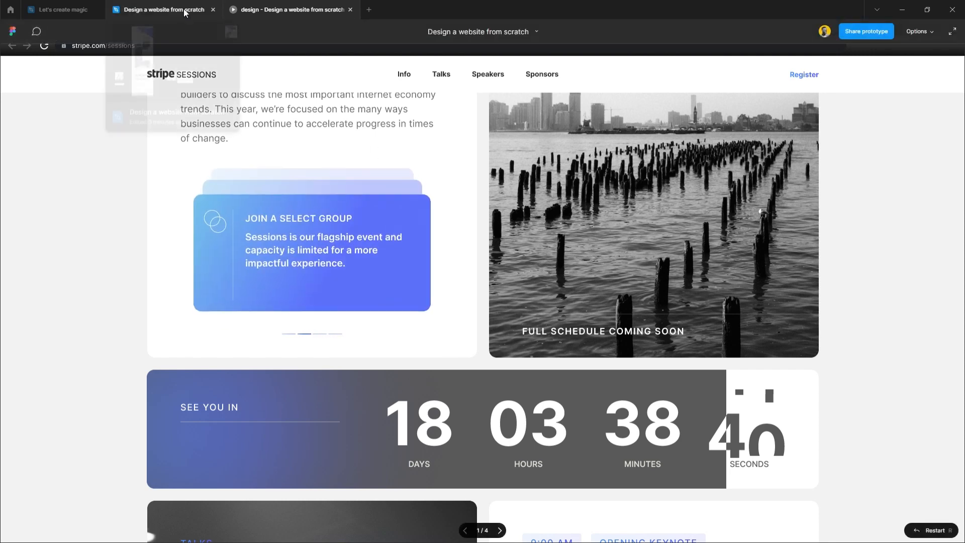
pyautogui.click(164, 9)
pyautogui.scroll(2, 360, 106)
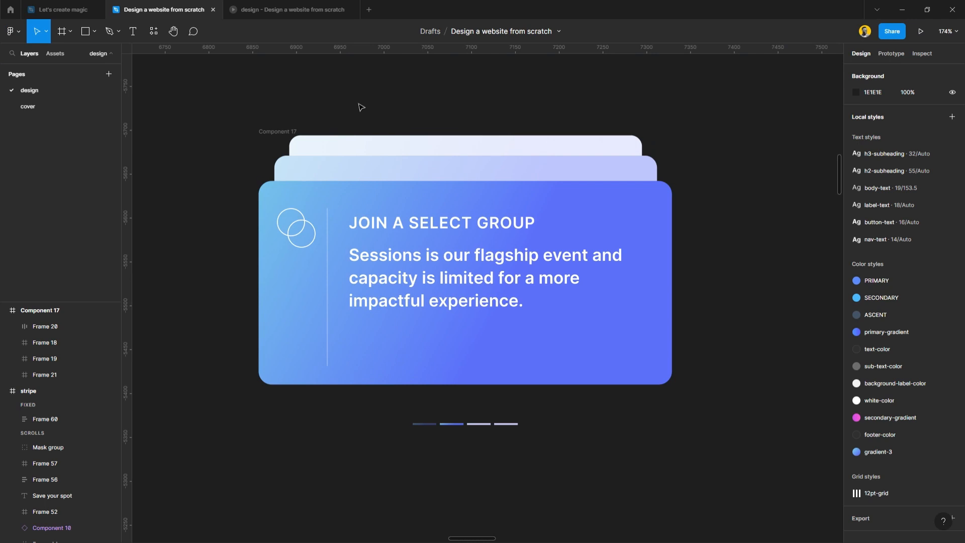
pyautogui.scroll(1, 360, 106)
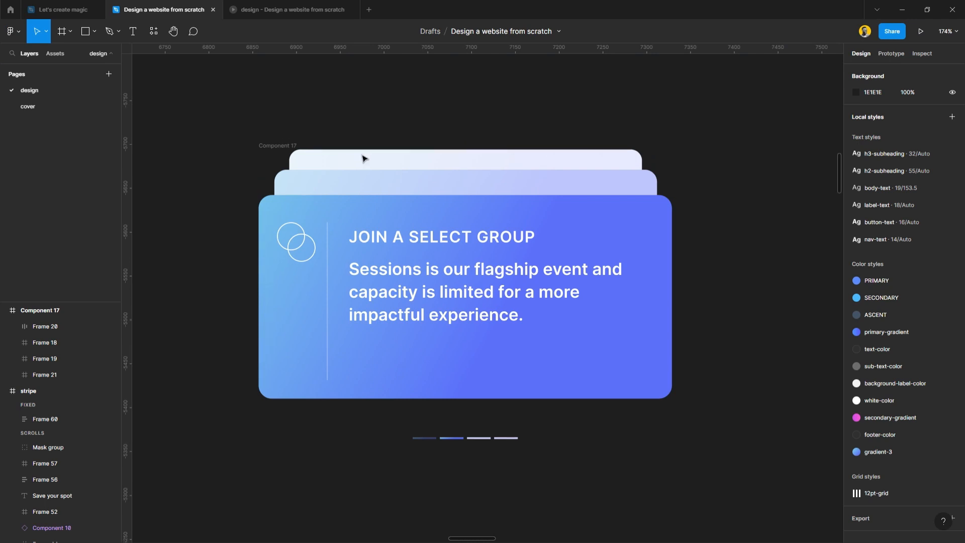
# - Examine Component 17's front card and the highlighted pagination bar beneath it
pyautogui.moveTo(371, 262); pyautogui.dragTo(408, 285)
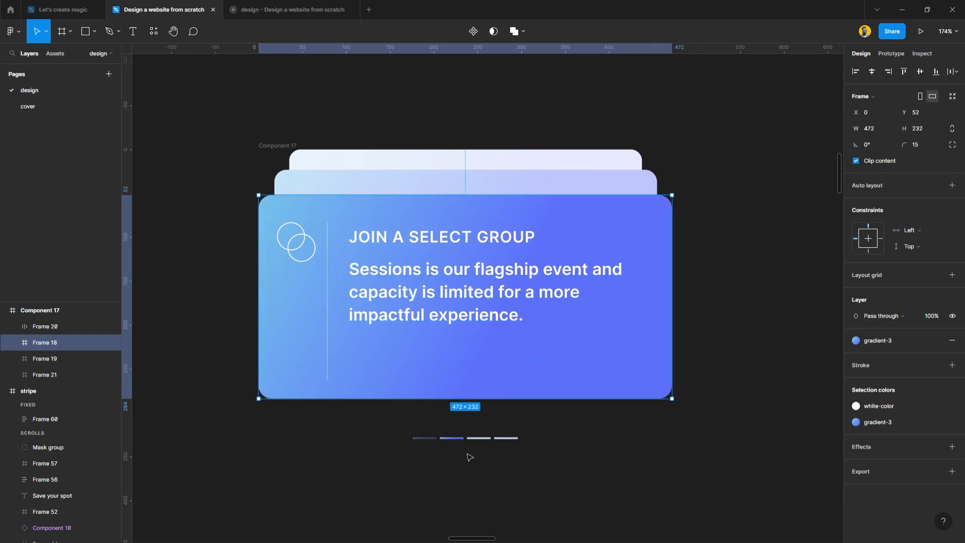
pyautogui.click(476, 442)
pyautogui.click(497, 472)
pyautogui.scroll(10, 467, 457)
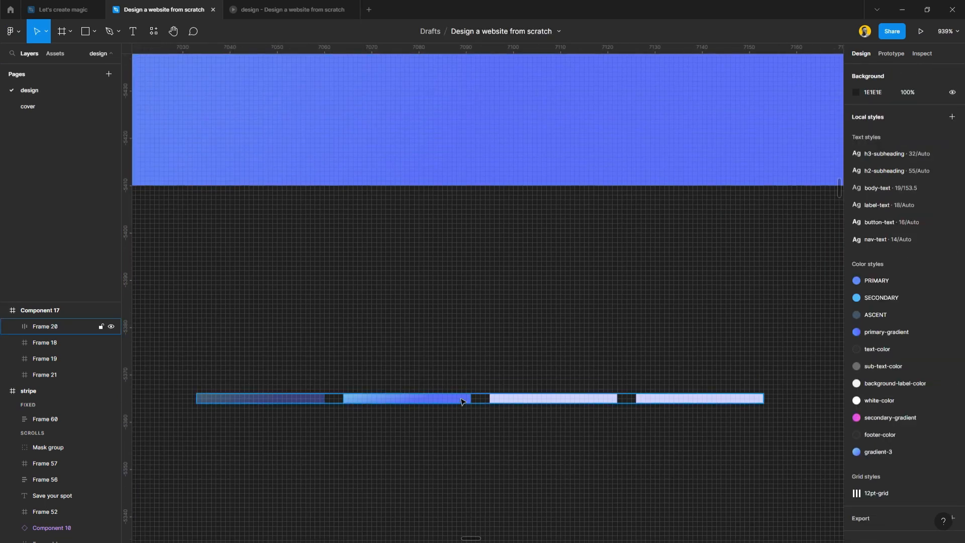
pyautogui.click(461, 401)
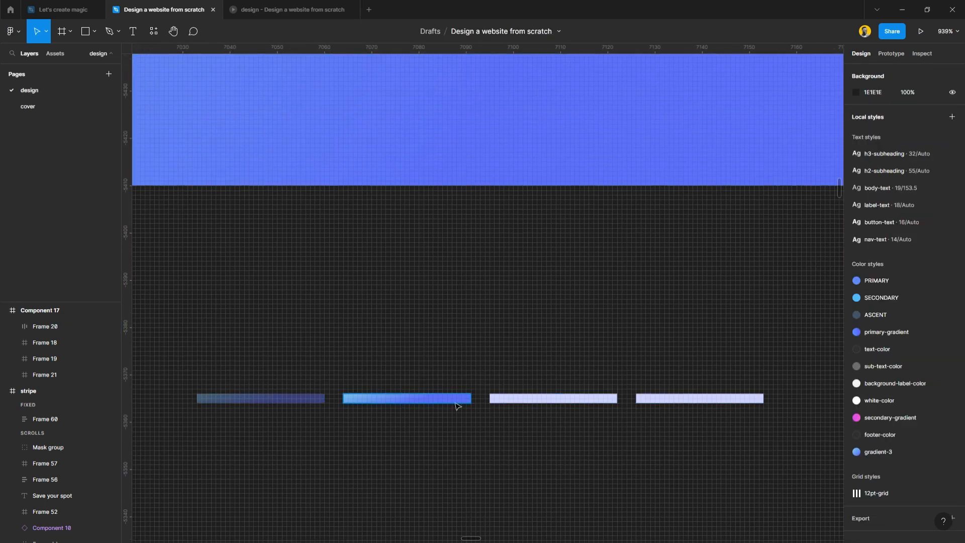
pyautogui.click(458, 402)
pyautogui.scroll(-10, 466, 401)
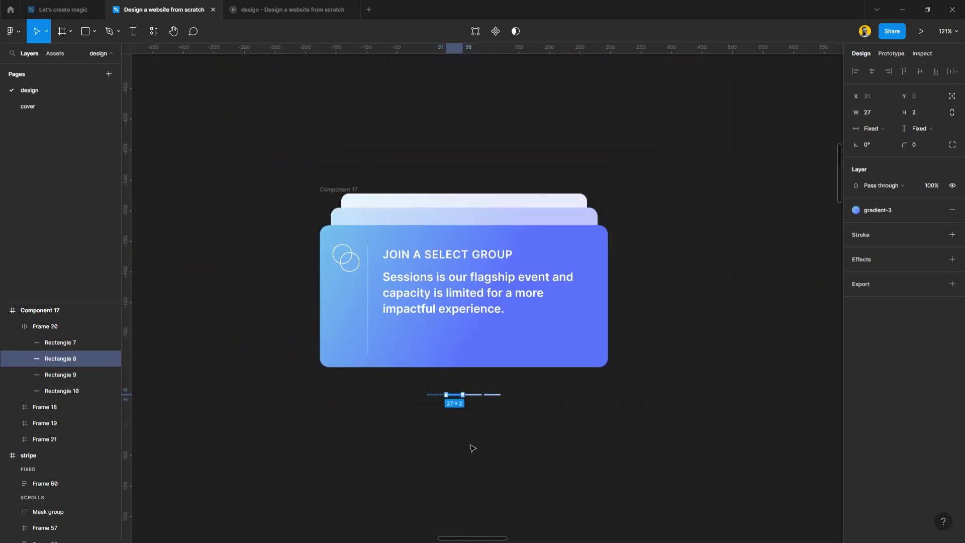
pyautogui.click(474, 472)
pyautogui.scroll(3, 482, 371)
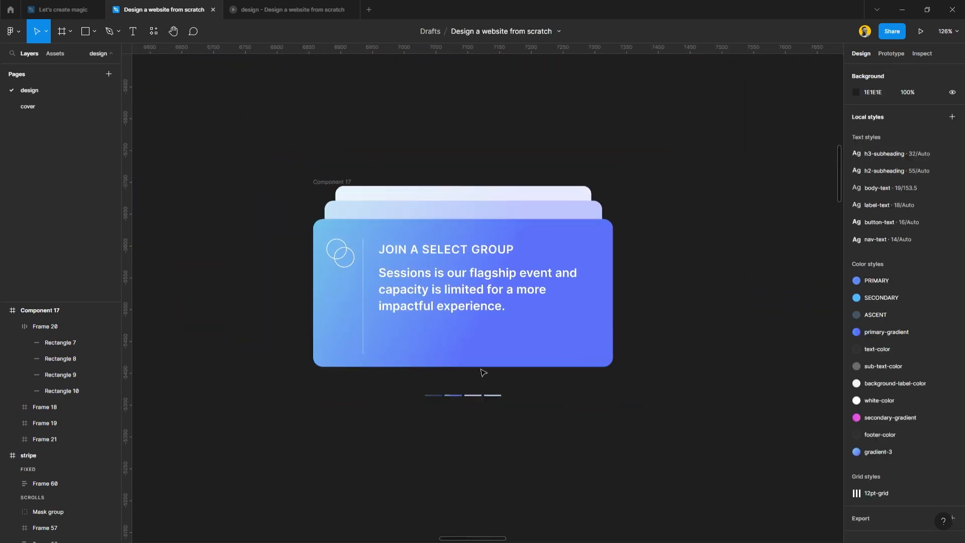
pyautogui.scroll(1, 482, 372)
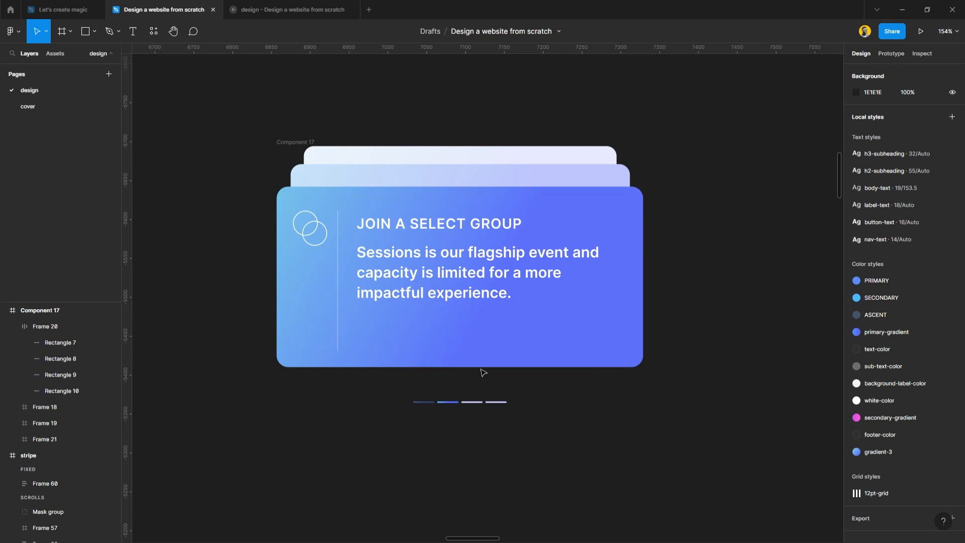
# - Duplicate the Component 17 frame and move the copy farther right to X 7452
pyautogui.click(303, 143)
pyautogui.hotkey('ctrl', 'd')
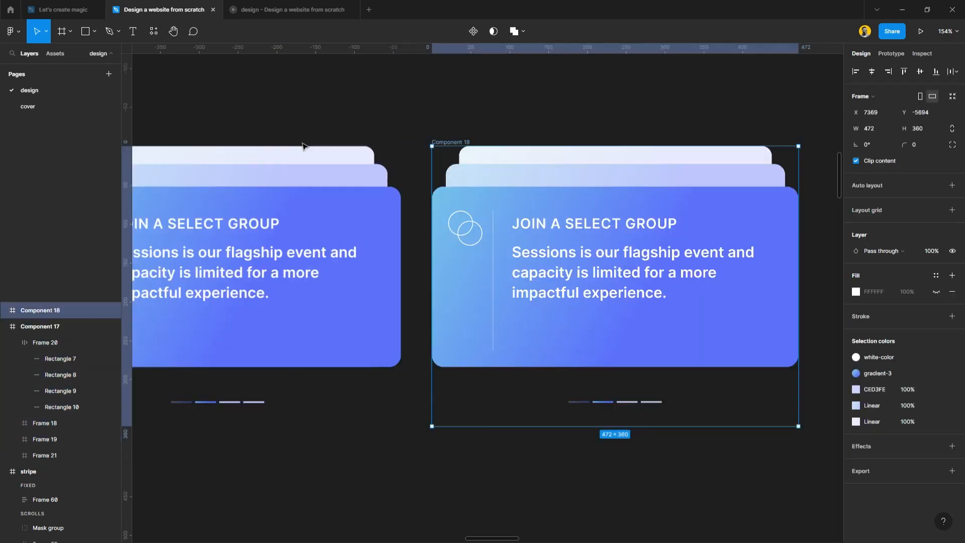
pyautogui.moveTo(523, 253); pyautogui.dragTo(538, 253)
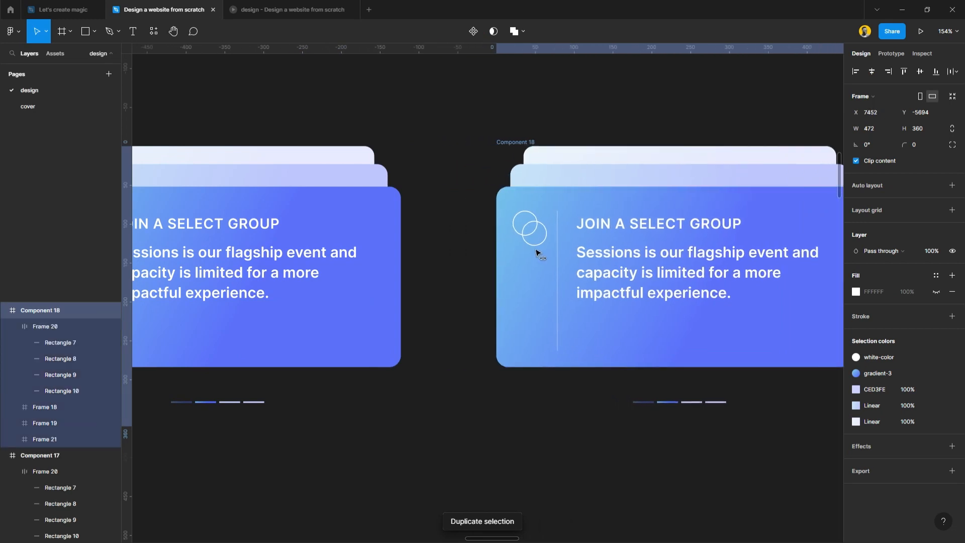
# - Examine the size and position of the front, middle and back card frames in the duplicated Component 18
pyautogui.hscroll(5, 452, 226)
pyautogui.scroll(5, 454, 210)
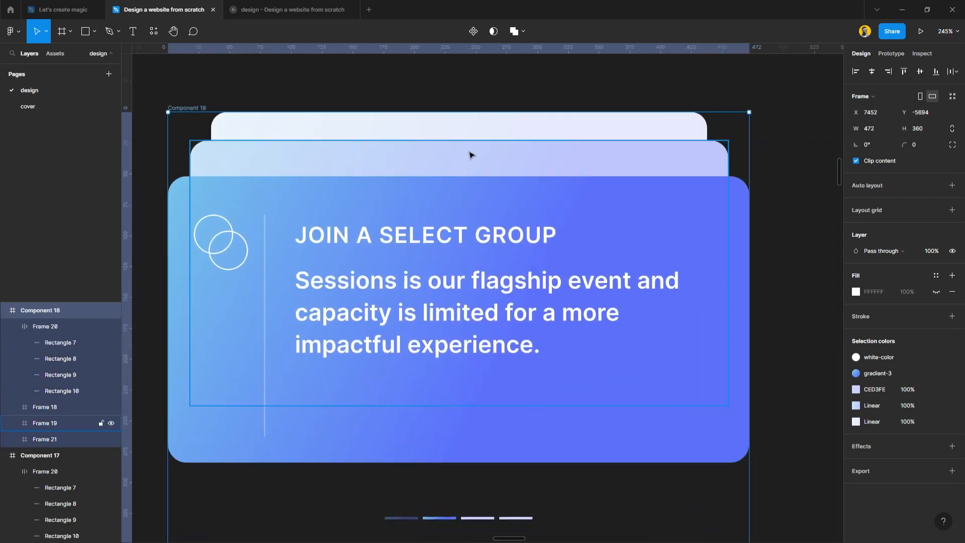
pyautogui.click(471, 152)
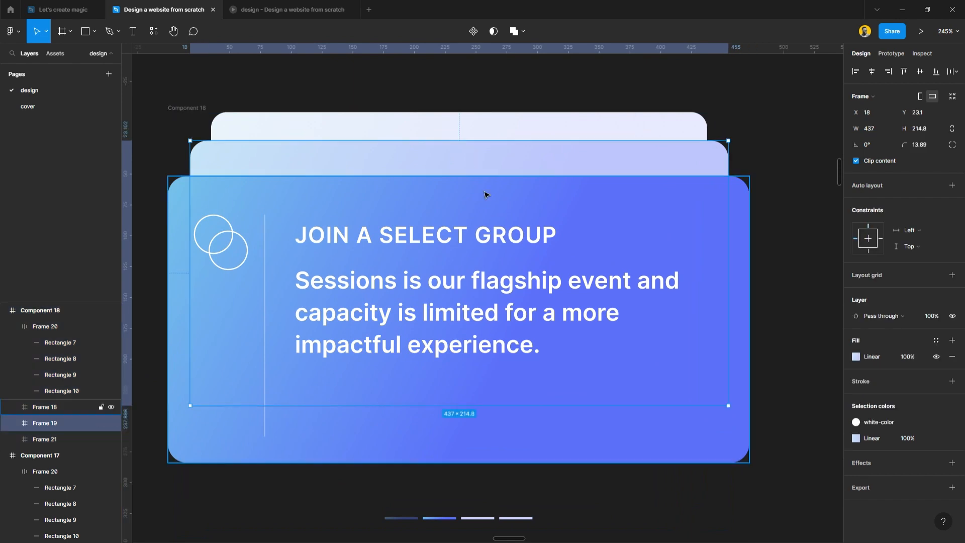
pyautogui.click(506, 315)
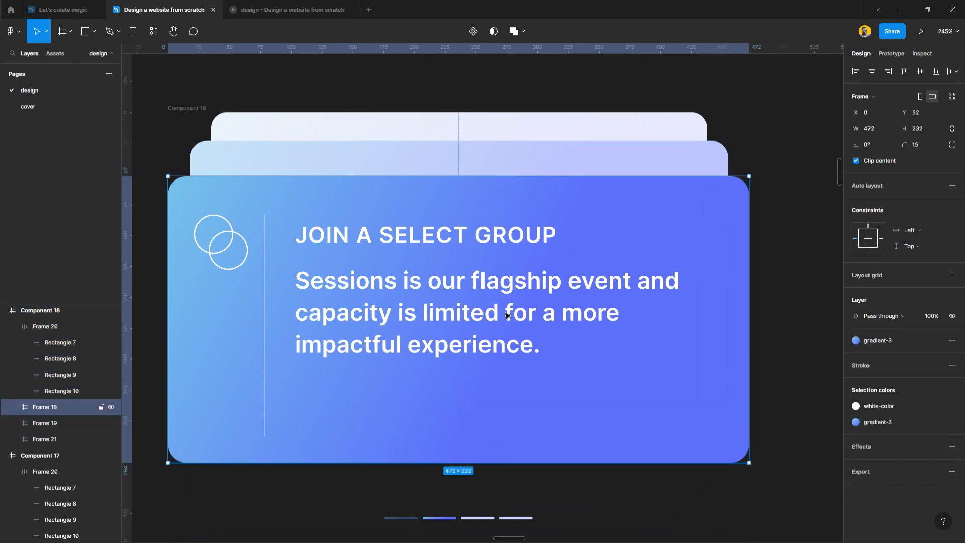
pyautogui.click(515, 129)
pyautogui.click(515, 159)
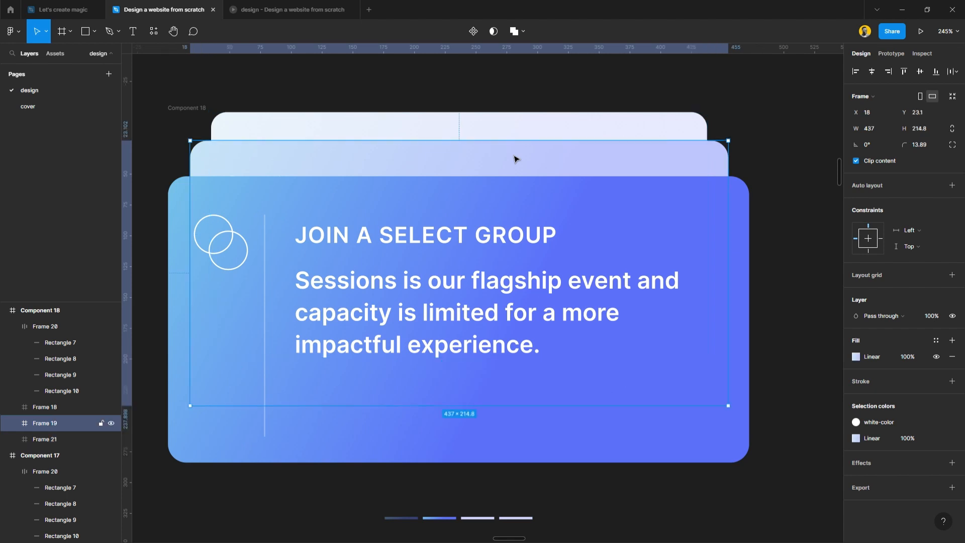
pyautogui.click(616, 250)
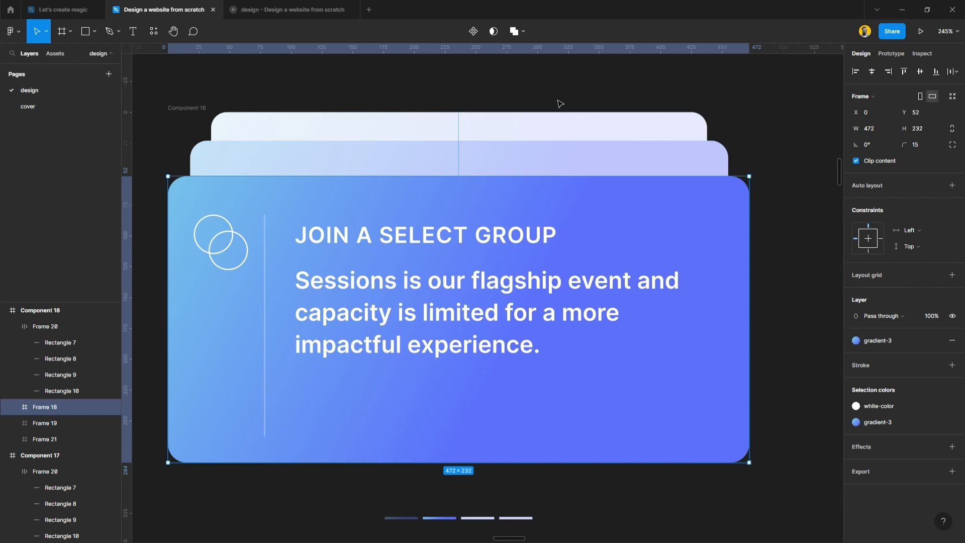
pyautogui.click(539, 155)
pyautogui.click(522, 126)
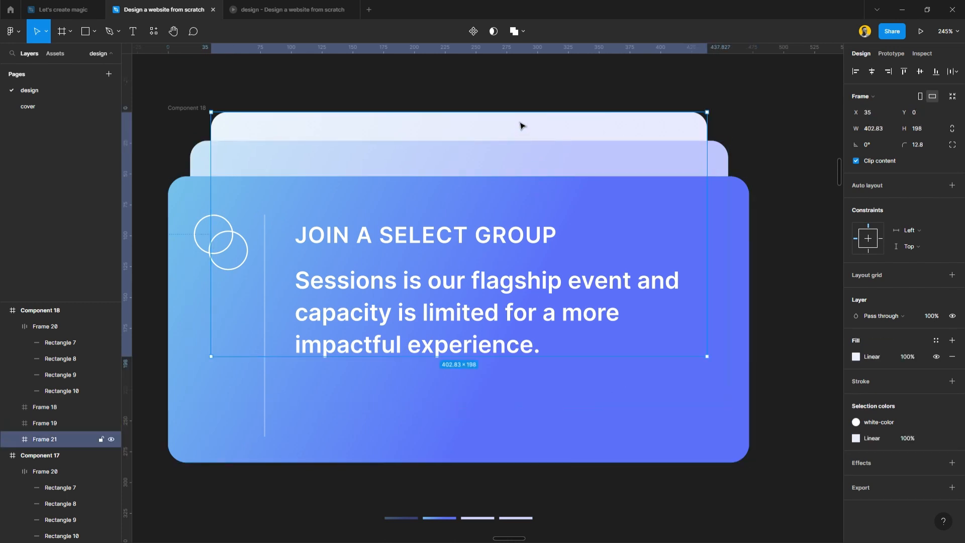
pyautogui.click(520, 160)
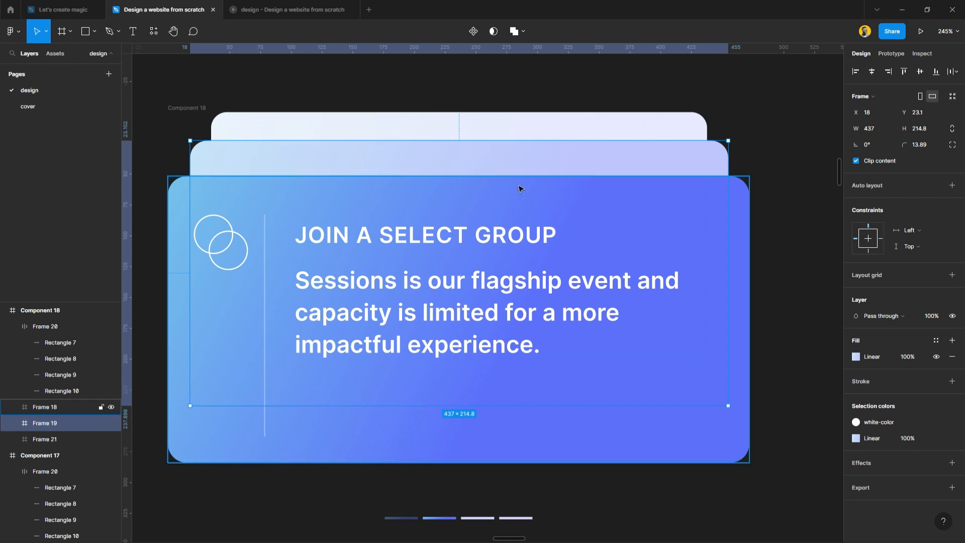
pyautogui.click(519, 209)
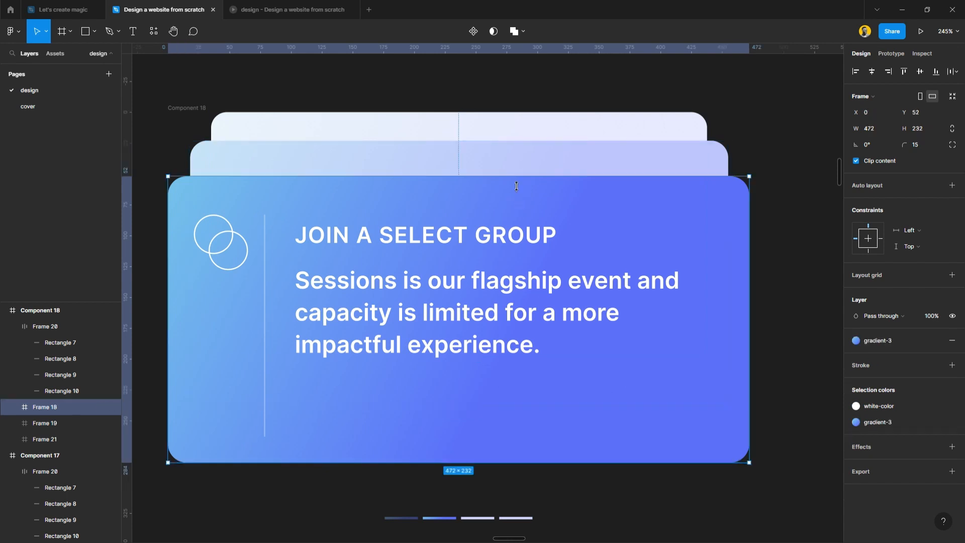
pyautogui.click(501, 128)
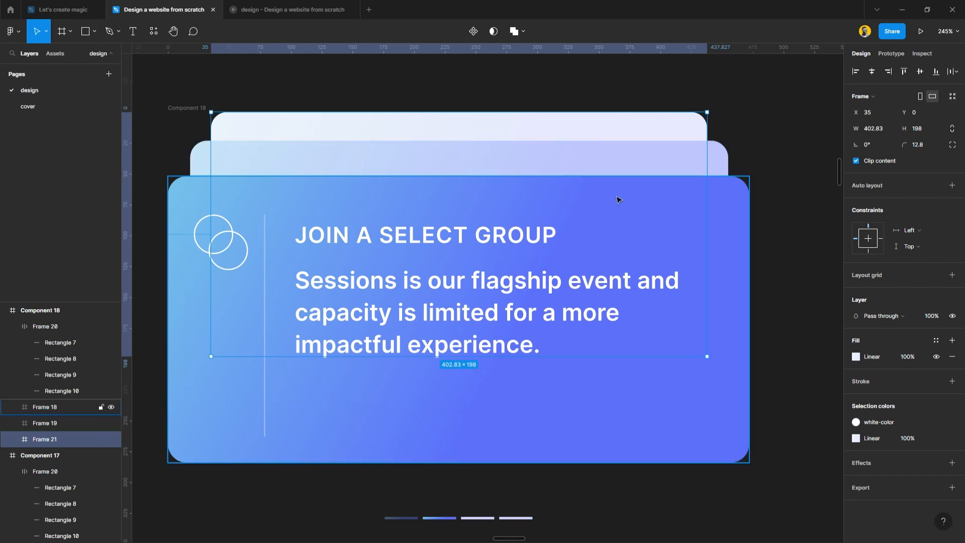
# - Place ruler guides along the left, right, top and bottom edges of Component 18's front card
pyautogui.hscroll(-1, 551, 217)
pyautogui.hscroll(-3, 551, 217)
pyautogui.click(412, 88)
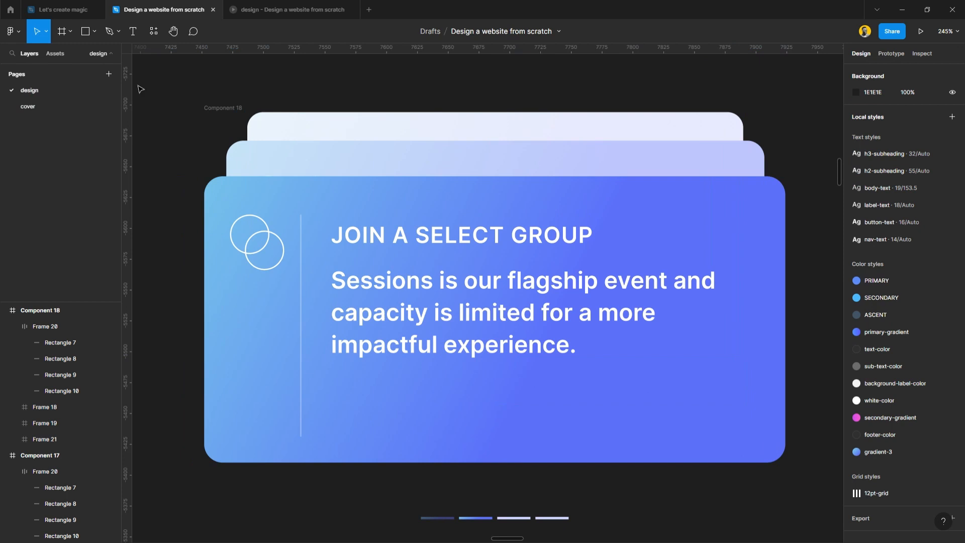
pyautogui.moveTo(138, 99); pyautogui.dragTo(209, 147)
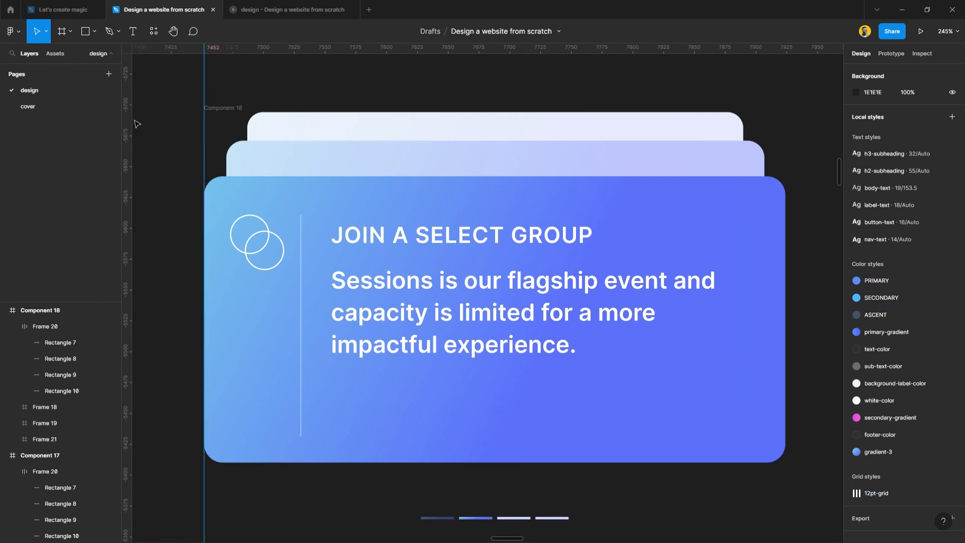
pyautogui.moveTo(136, 122); pyautogui.dragTo(785, 211)
pyautogui.moveTo(562, 58); pyautogui.dragTo(549, 176)
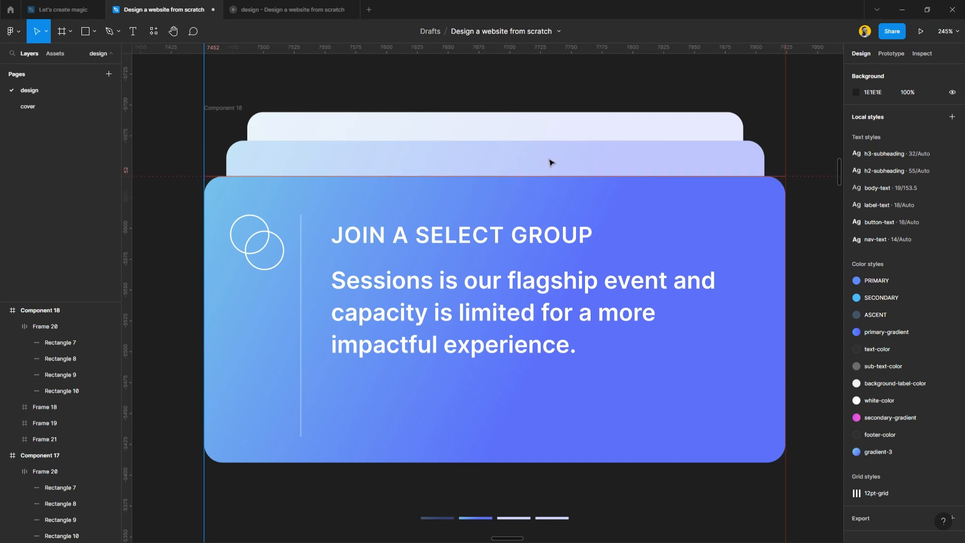
pyautogui.scroll(1, 594, 157)
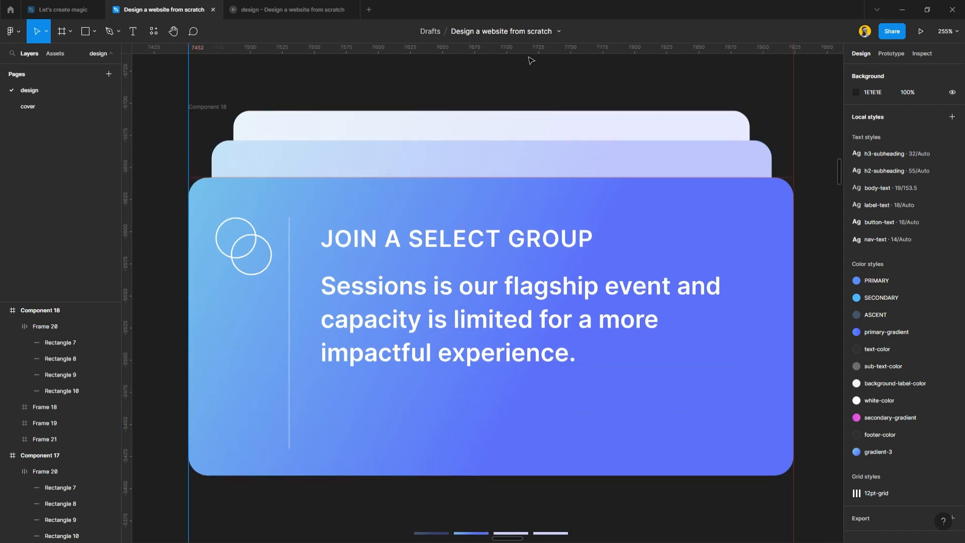
pyautogui.moveTo(532, 59); pyautogui.dragTo(526, 478)
# - Place ruler guides along the top, left and right edges of Component 18's middle and back cards
pyautogui.moveTo(403, 57); pyautogui.dragTo(401, 141)
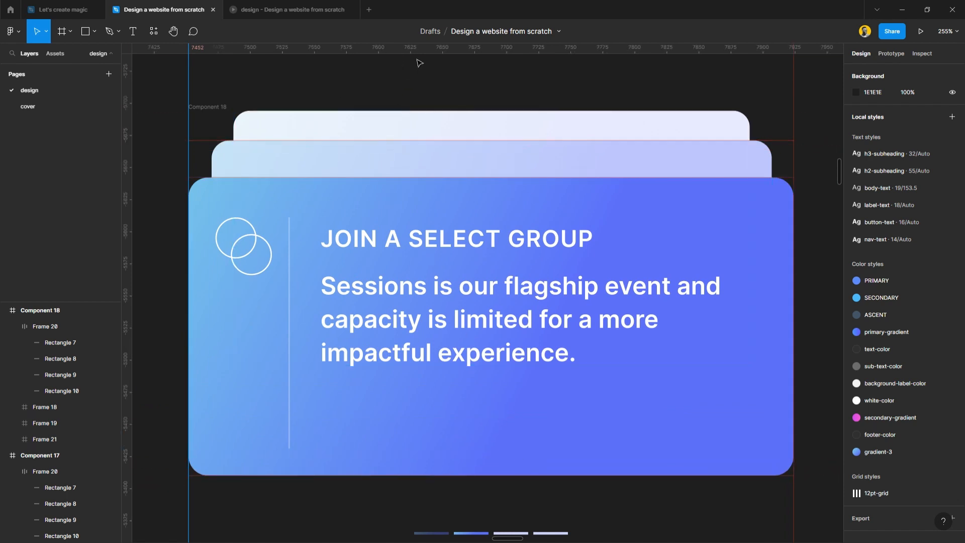
pyautogui.moveTo(423, 62); pyautogui.dragTo(383, 121)
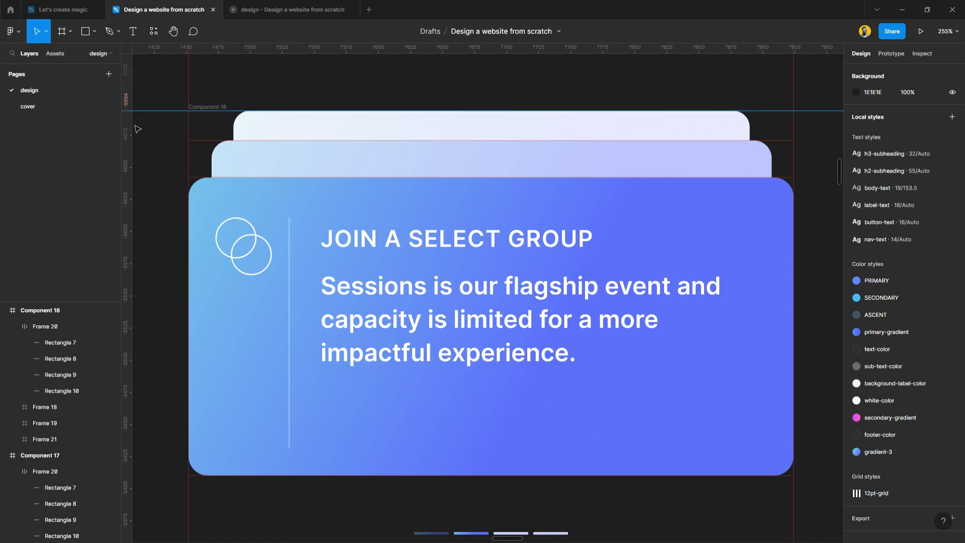
pyautogui.moveTo(136, 130); pyautogui.dragTo(211, 137)
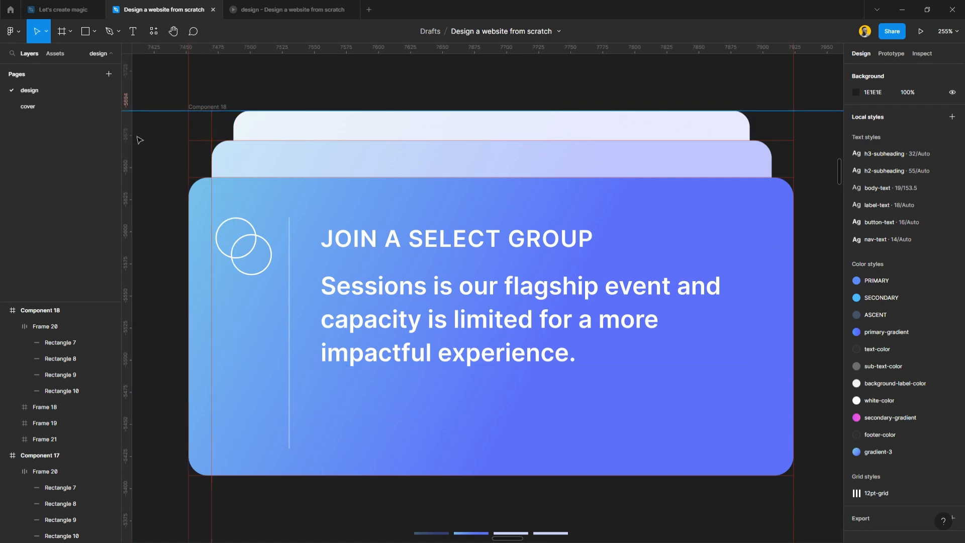
pyautogui.moveTo(139, 136); pyautogui.dragTo(232, 139)
pyautogui.moveTo(136, 140); pyautogui.dragTo(757, 131)
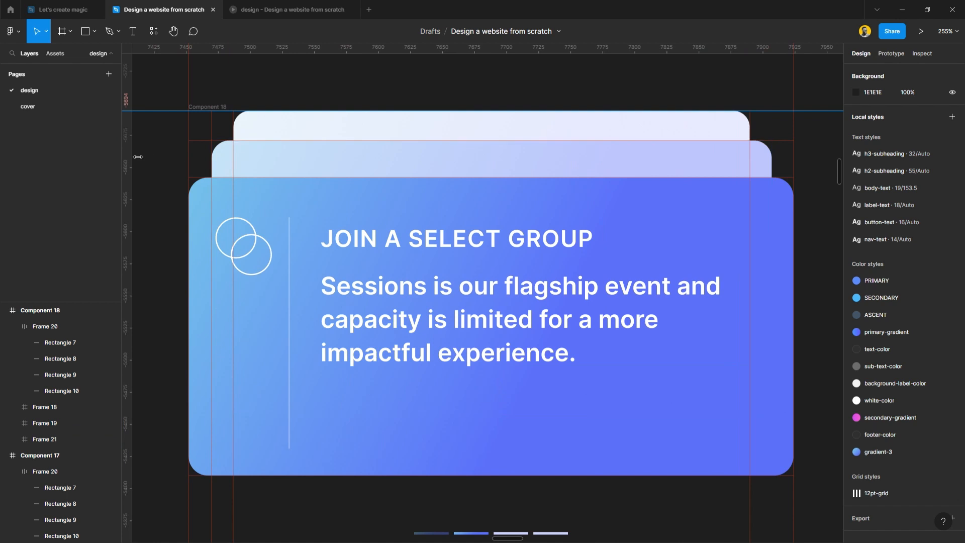
pyautogui.moveTo(137, 143); pyautogui.dragTo(771, 146)
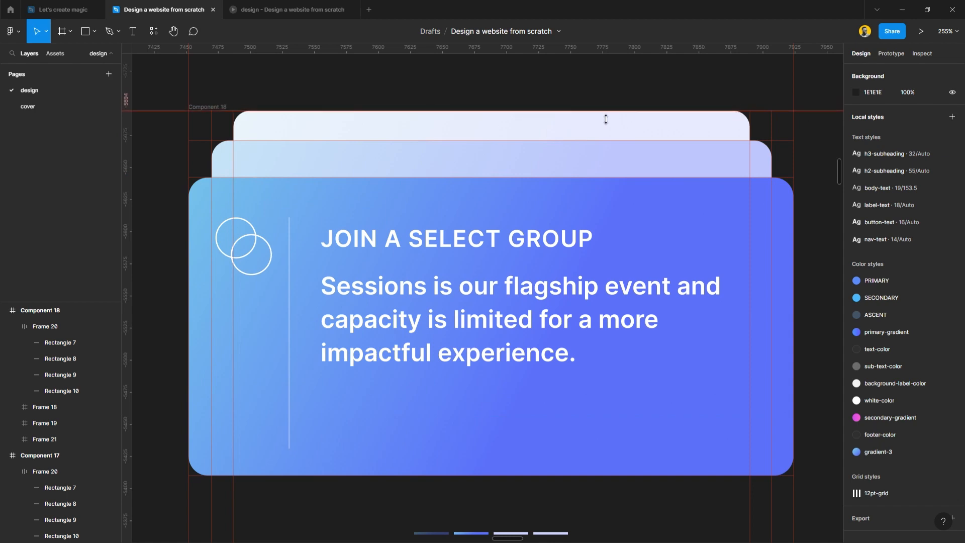
# - Inspect up close how the guides align with Component 18's card edges, and view it beside the original component
pyautogui.scroll(5, 605, 119)
pyautogui.scroll(2, 606, 119)
pyautogui.scroll(-8, 606, 119)
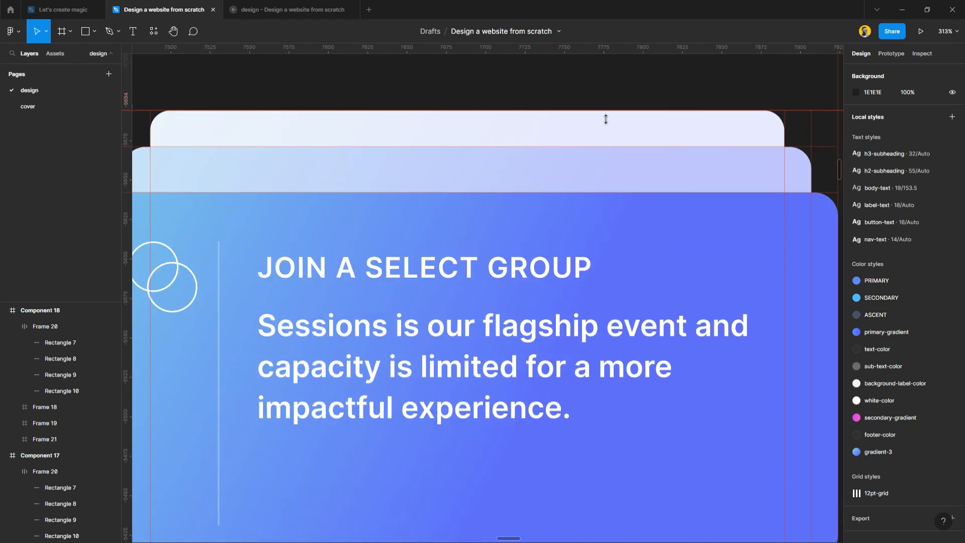
pyautogui.scroll(9, 251, 189)
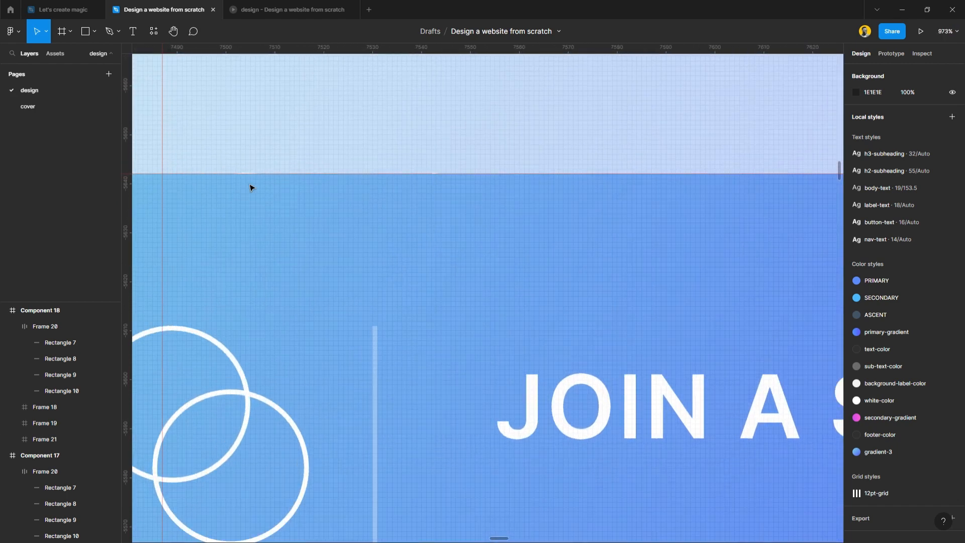
pyautogui.scroll(-6, 252, 189)
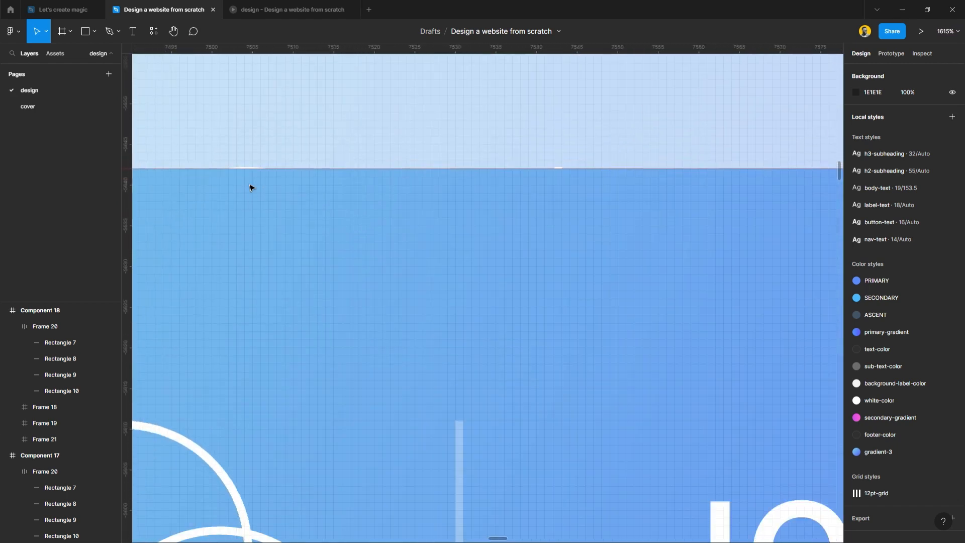
pyautogui.scroll(-3, 251, 188)
pyautogui.scroll(-2, 254, 189)
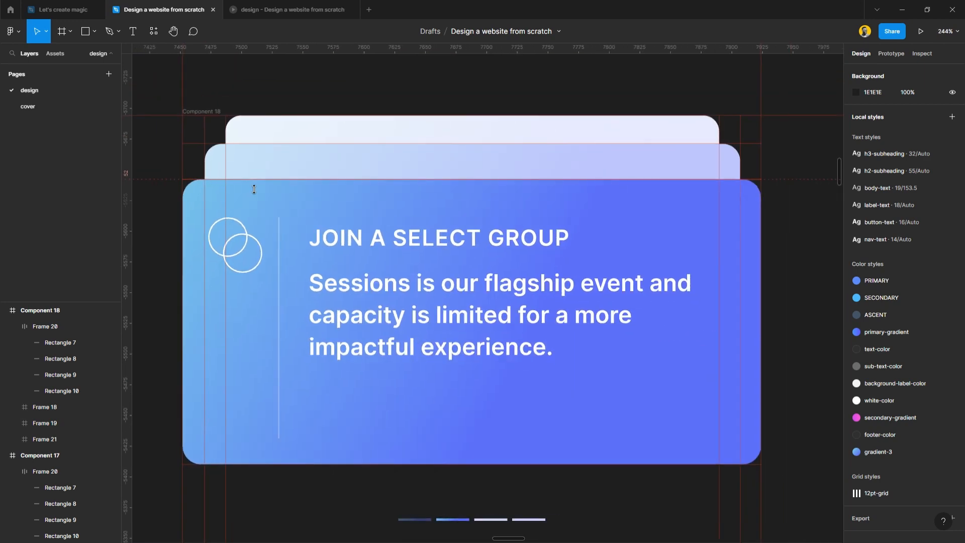
pyautogui.scroll(-3, 366, 236)
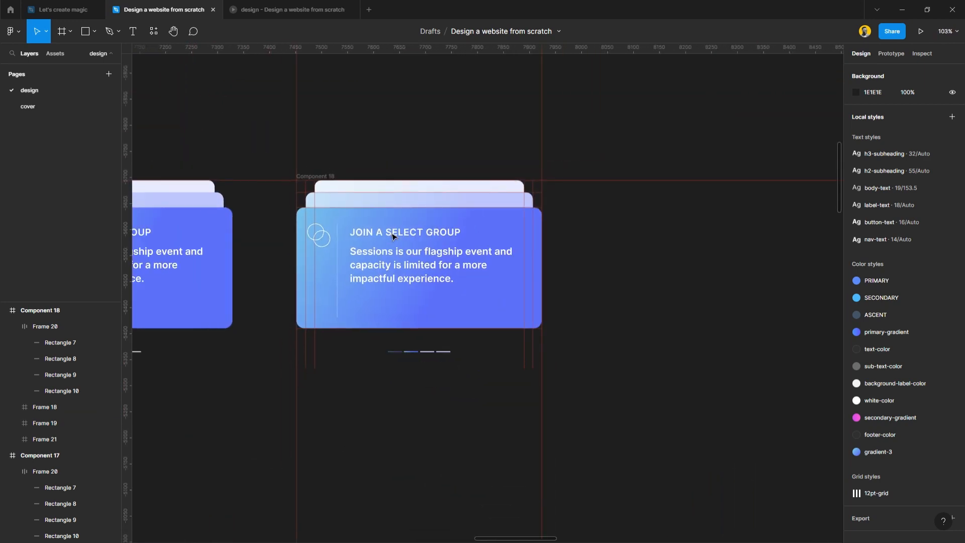
pyautogui.hscroll(-5, 351, 239)
pyautogui.hscroll(3, 328, 243)
pyautogui.hscroll(1, 351, 246)
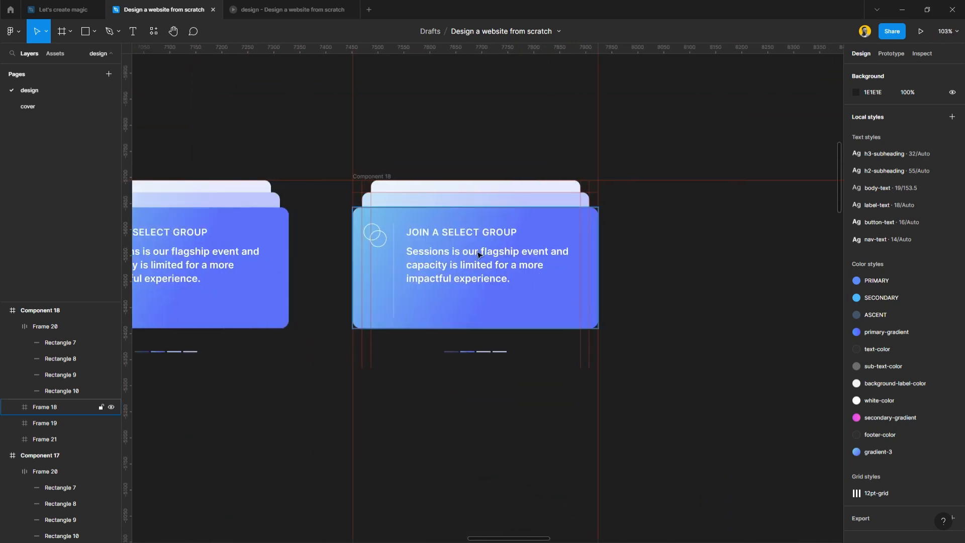
# - Move the blue front card, Frame 18, straight up to the top guide of Component 18 at Y 0
pyautogui.scroll(4, 525, 257)
pyautogui.hscroll(-2, 527, 259)
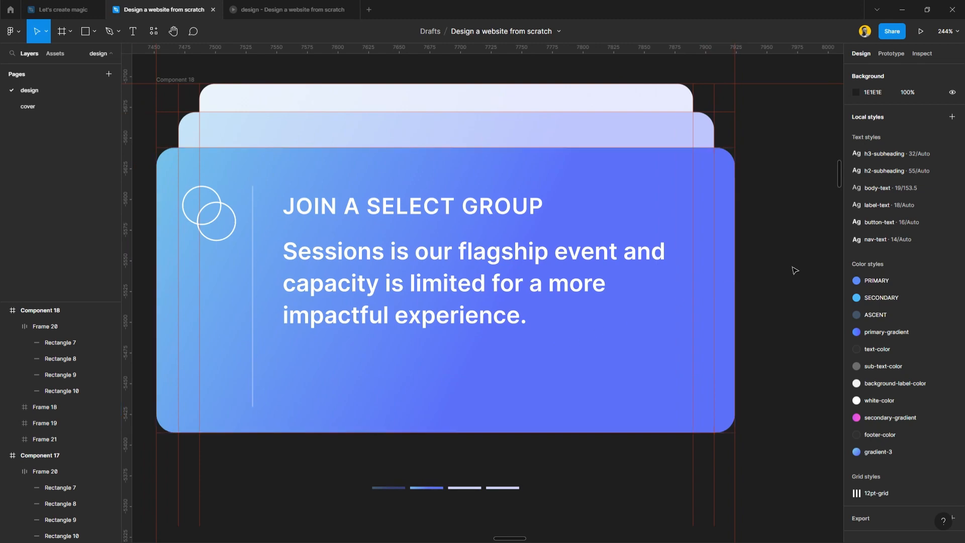
pyautogui.scroll(3, 657, 171)
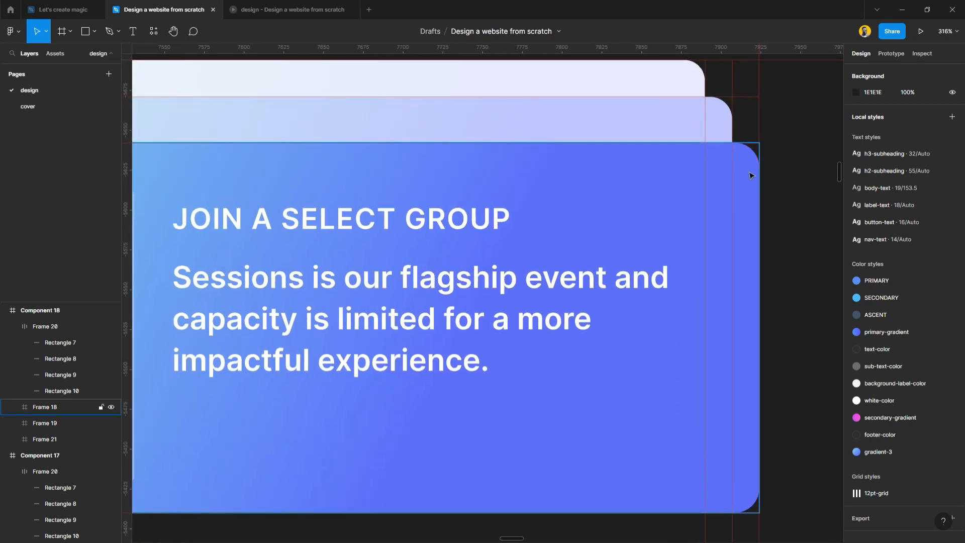
pyautogui.click(751, 175)
pyautogui.scroll(5, 752, 175)
pyautogui.scroll(3, 750, 319)
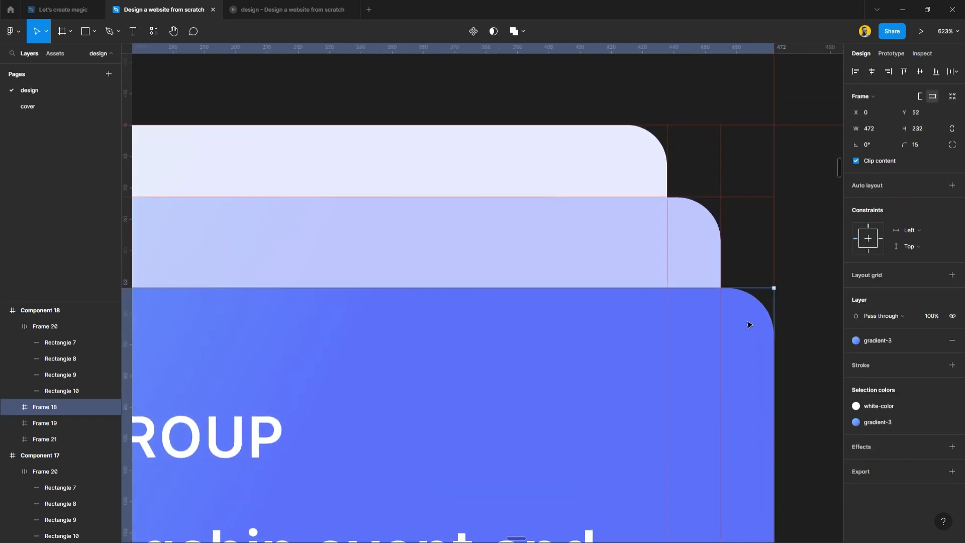
pyautogui.moveTo(745, 316); pyautogui.dragTo(749, 149)
pyautogui.scroll(-5, 425, 223)
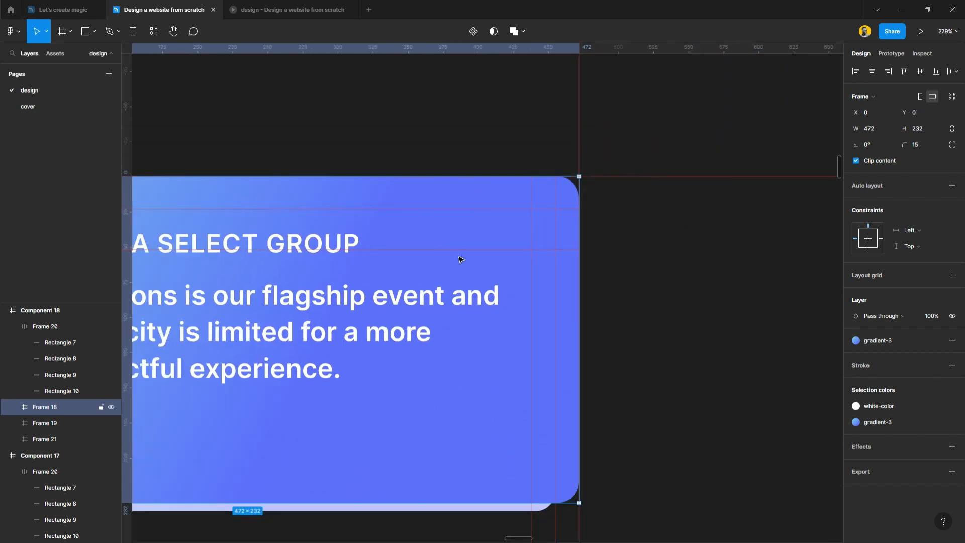
pyautogui.hscroll(-3, 459, 259)
pyautogui.scroll(-3, 459, 259)
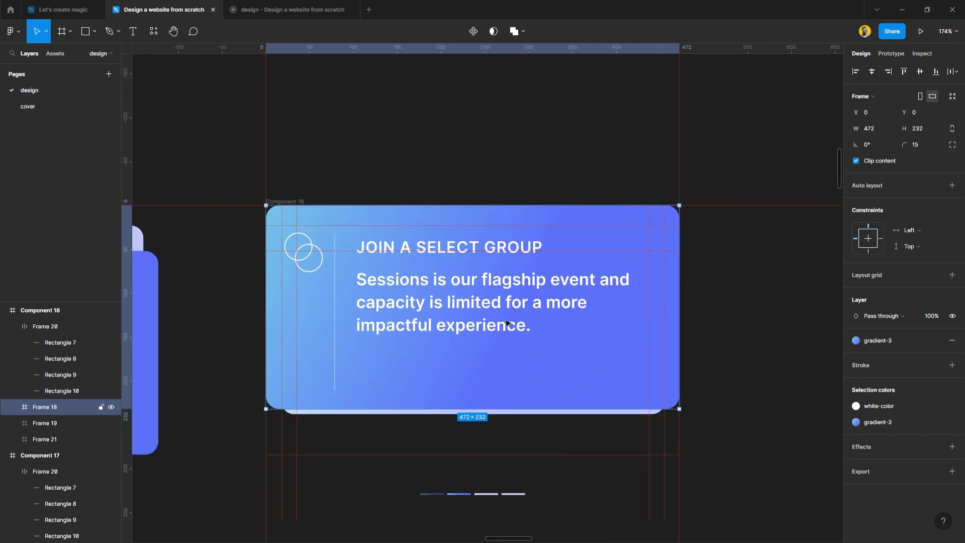
# - Send Frame 18 to the back of the card stack in Component 18
pyautogui.rightClick(532, 334)
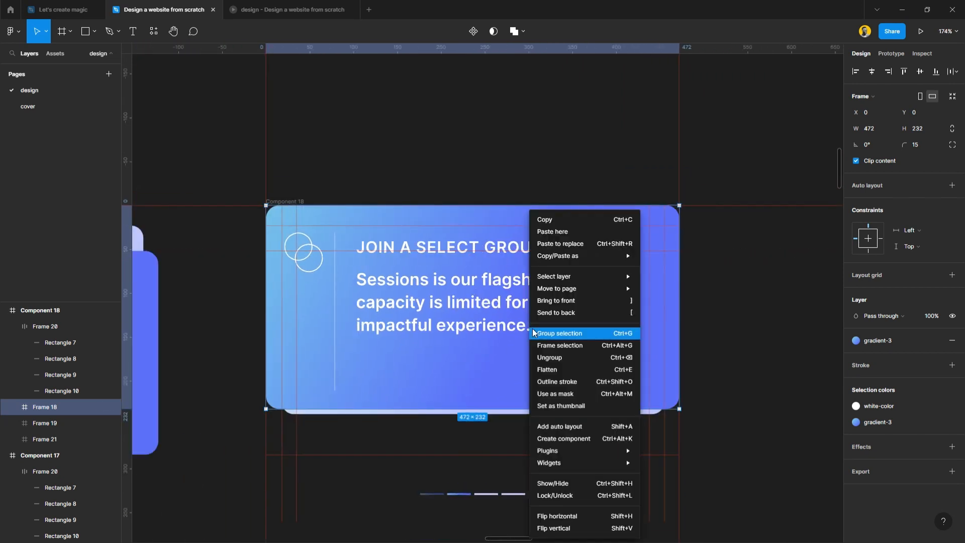
pyautogui.click(558, 313)
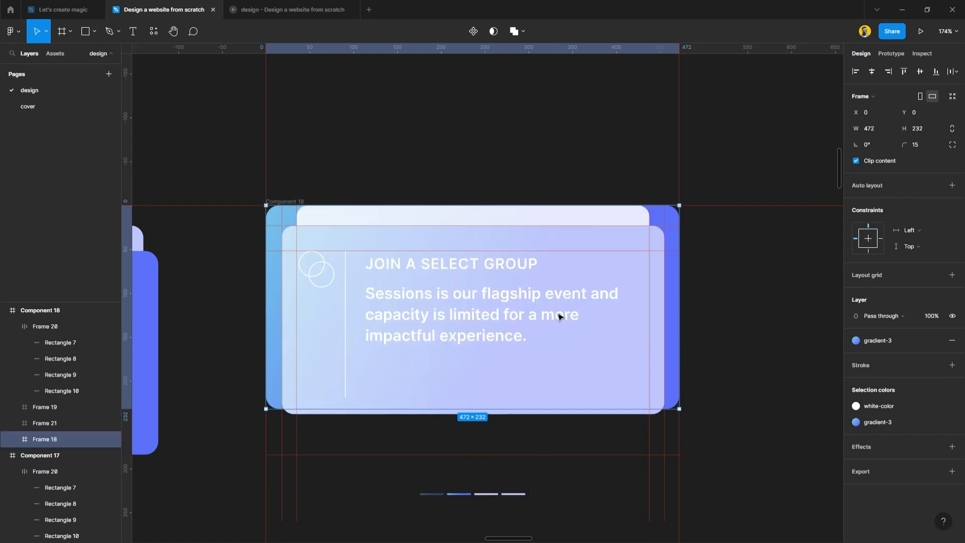
pyautogui.click(730, 320)
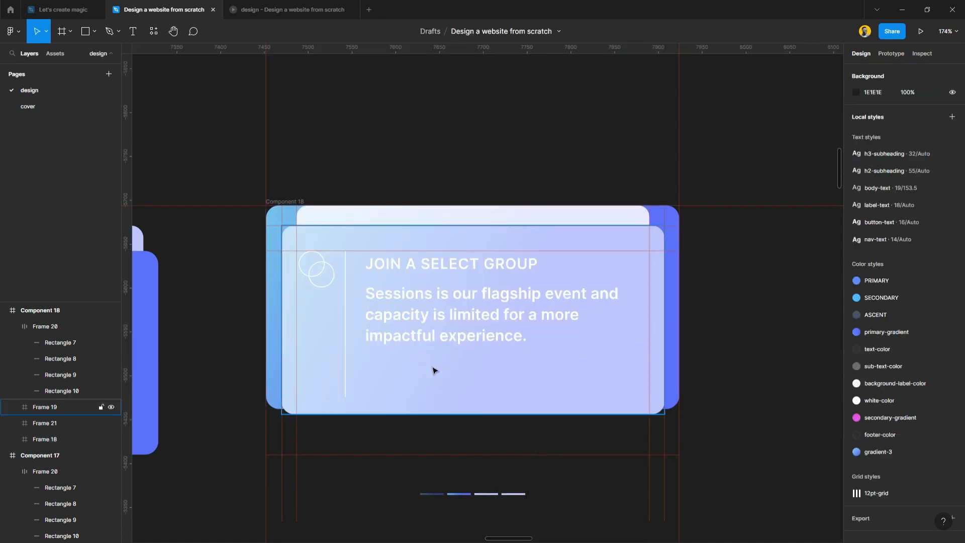
# - Move Frame 19 down to the front card's bottom guide and scale it up to about 472 × 232 within the front card's guides
pyautogui.scroll(3, 433, 368)
pyautogui.scroll(2, 434, 369)
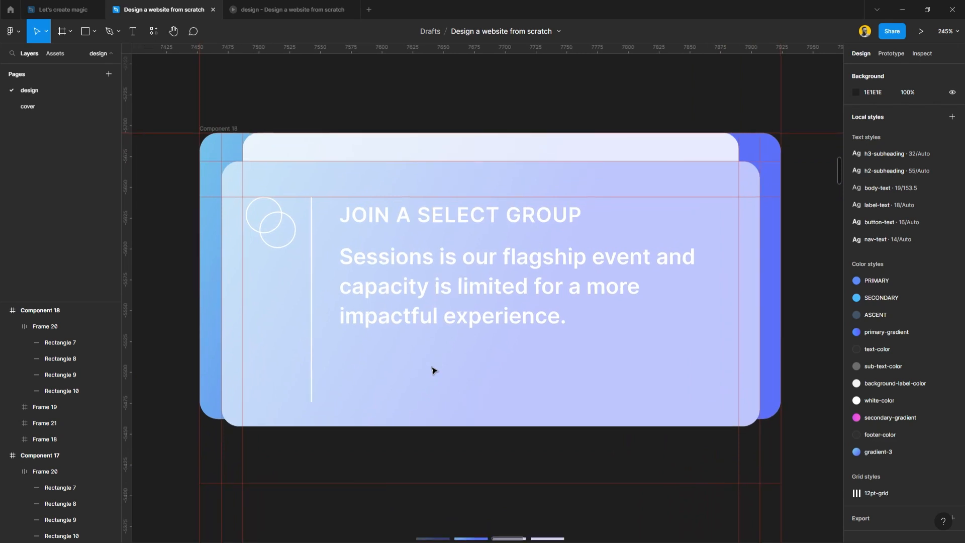
pyautogui.click(454, 270)
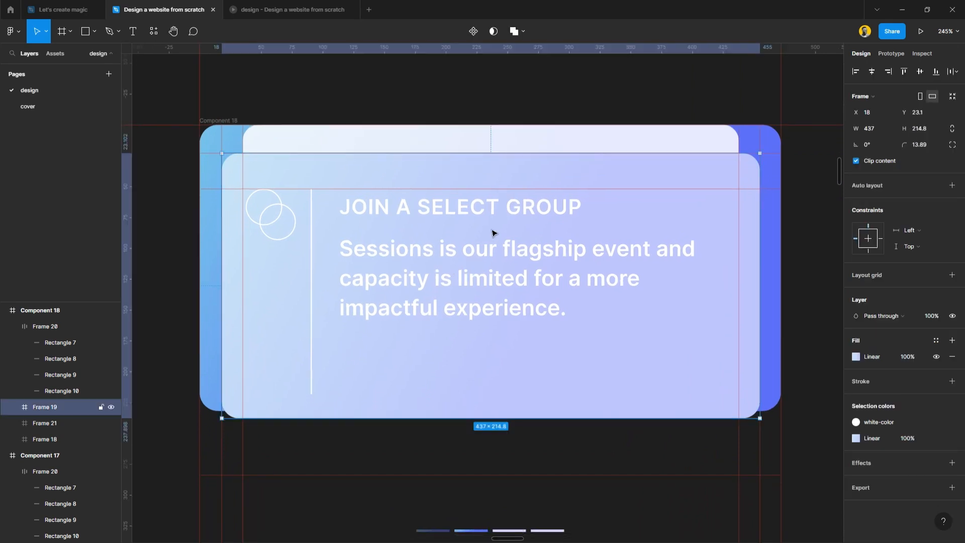
pyautogui.moveTo(676, 418); pyautogui.dragTo(677, 472)
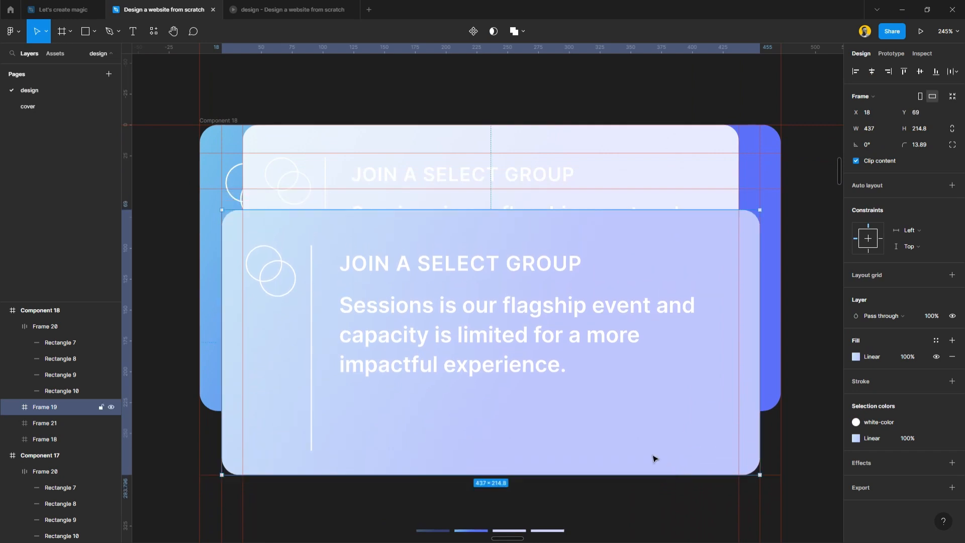
pyautogui.press('k')
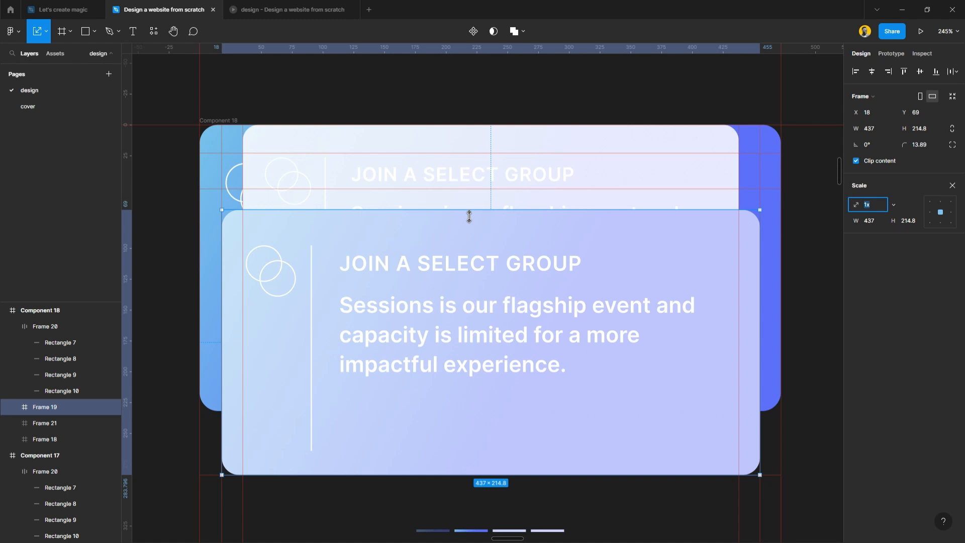
pyautogui.moveTo(469, 216); pyautogui.dragTo(471, 200)
pyautogui.click(807, 362)
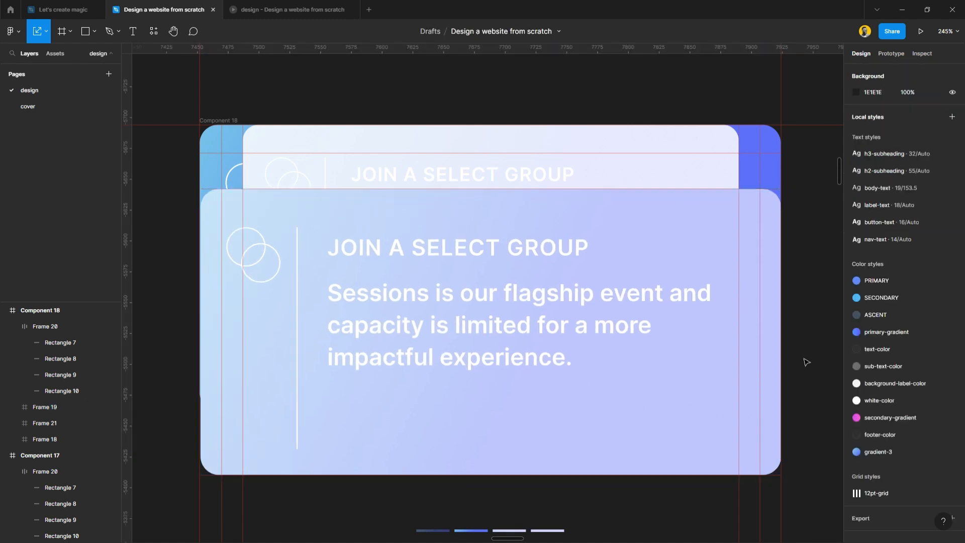
# - Move Frame 21 down to the middle card's top guide and scale it to 437 wide between the middle card's side guides
pyautogui.click(517, 174)
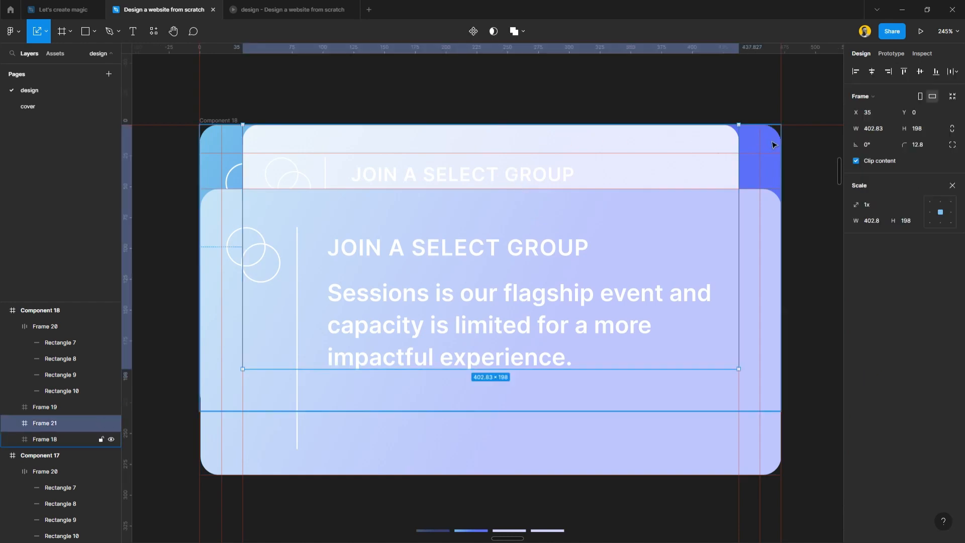
pyautogui.moveTo(731, 143); pyautogui.dragTo(732, 173)
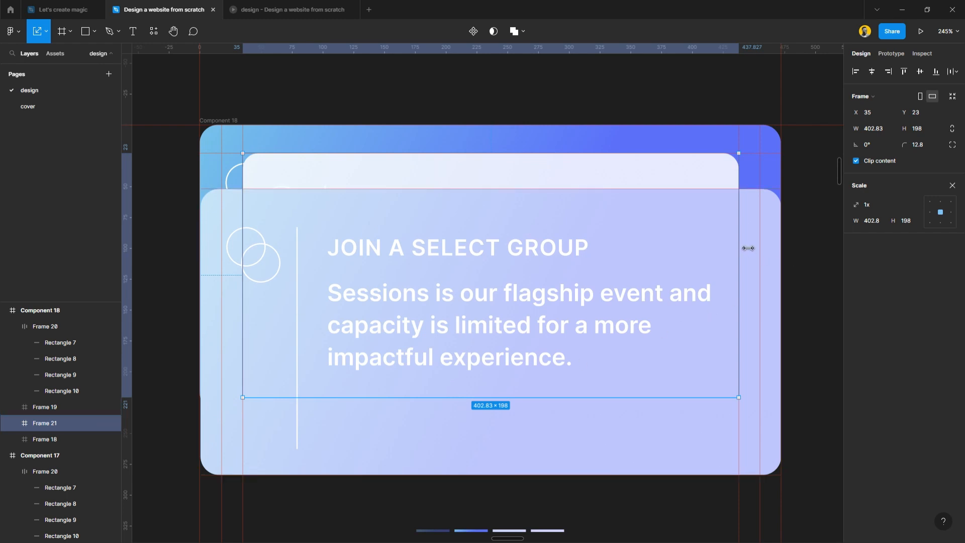
pyautogui.moveTo(741, 308); pyautogui.dragTo(759, 304)
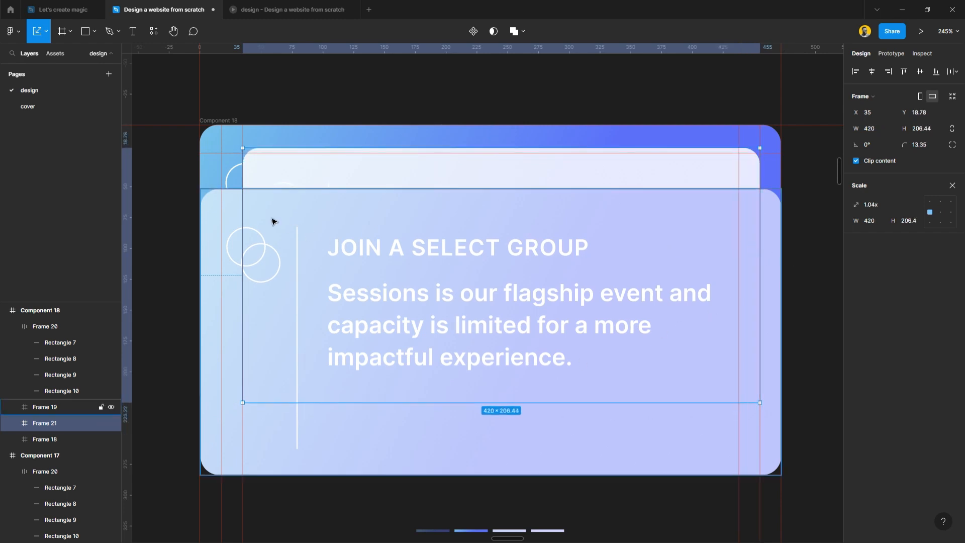
pyautogui.moveTo(243, 214); pyautogui.dragTo(234, 215)
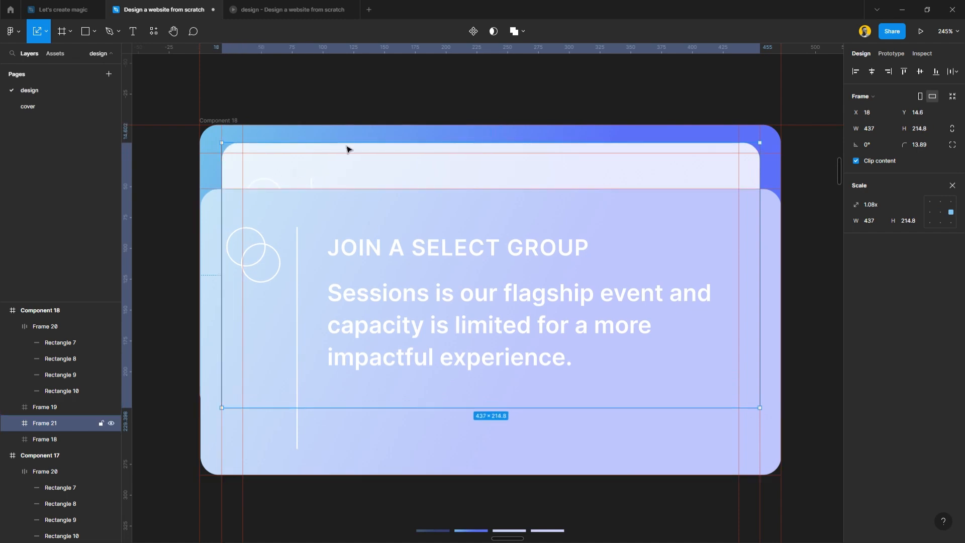
# - Shift Frame 21 down so its top edge sits exactly on the middle card's top guide at Y 23
pyautogui.scroll(15, 438, 150)
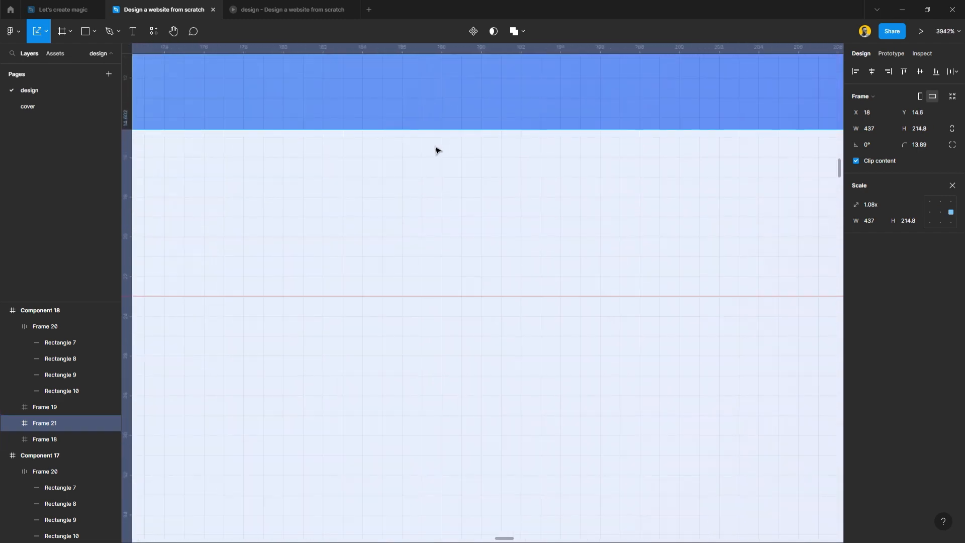
pyautogui.press('Down')
pyautogui.press('Down')
pyautogui.press('Down')
pyautogui.press('Down')
pyautogui.press('Down')
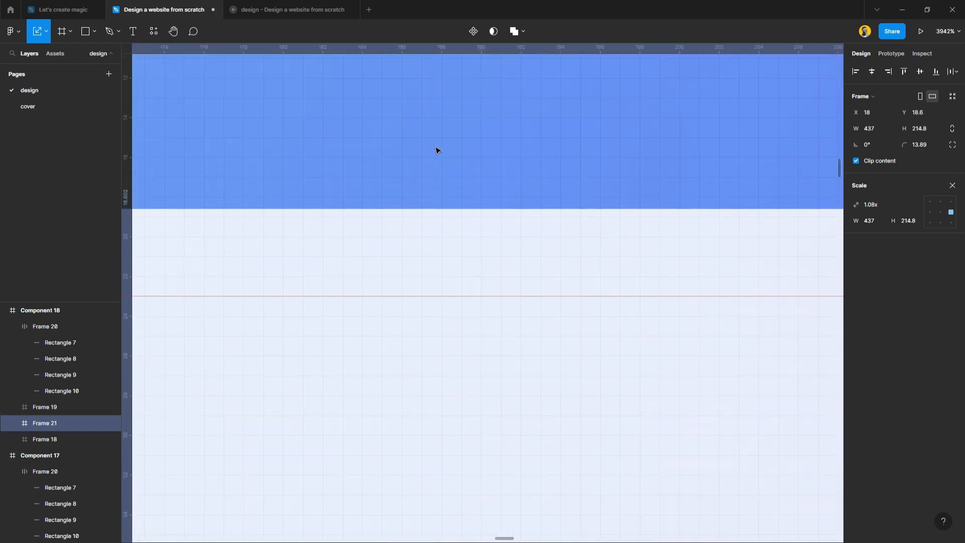
pyautogui.moveTo(435, 241); pyautogui.dragTo(435, 299)
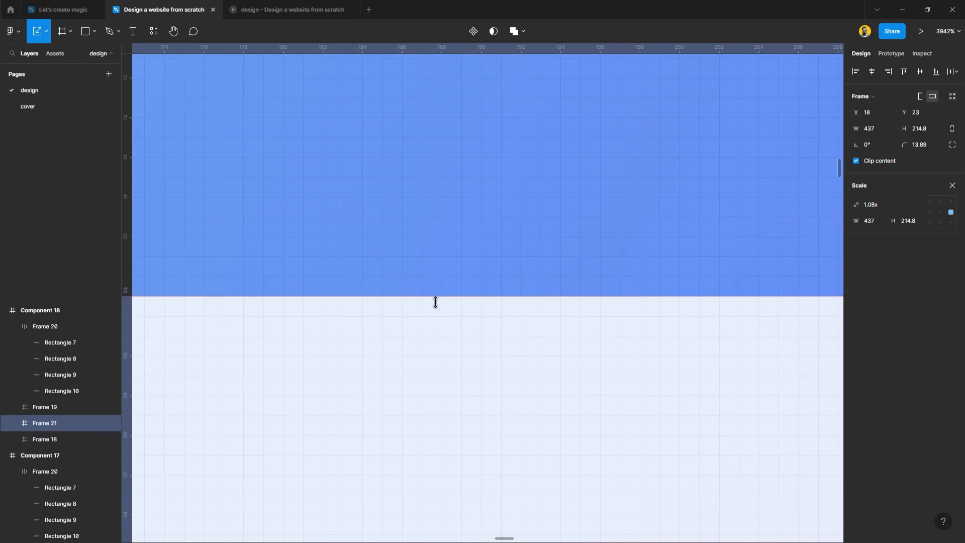
pyautogui.scroll(-10, 435, 300)
pyautogui.scroll(-2, 435, 301)
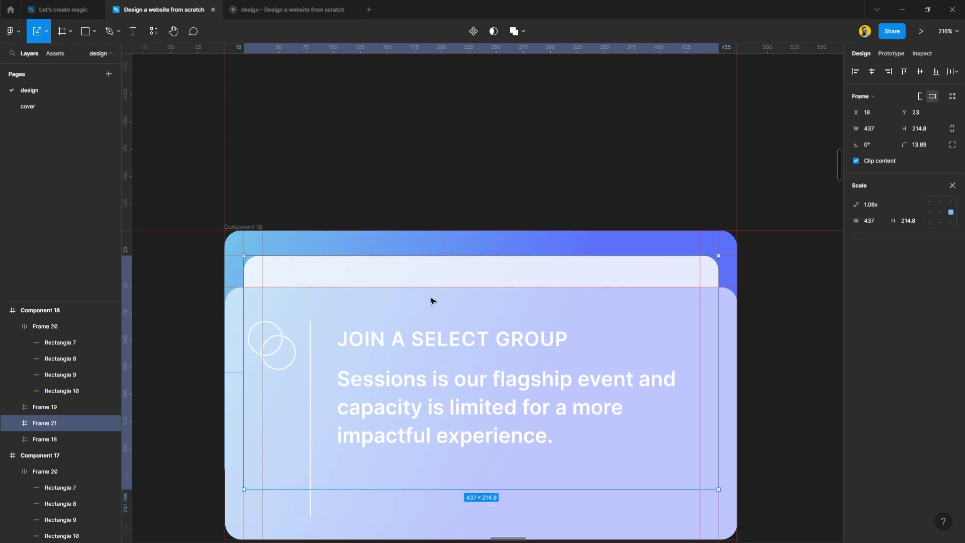
# - Scale Frame 18 down to back-card size, then extend its right edge to the back card's right guide, about 400 wide
pyautogui.click(468, 242)
pyautogui.scroll(-1, 467, 242)
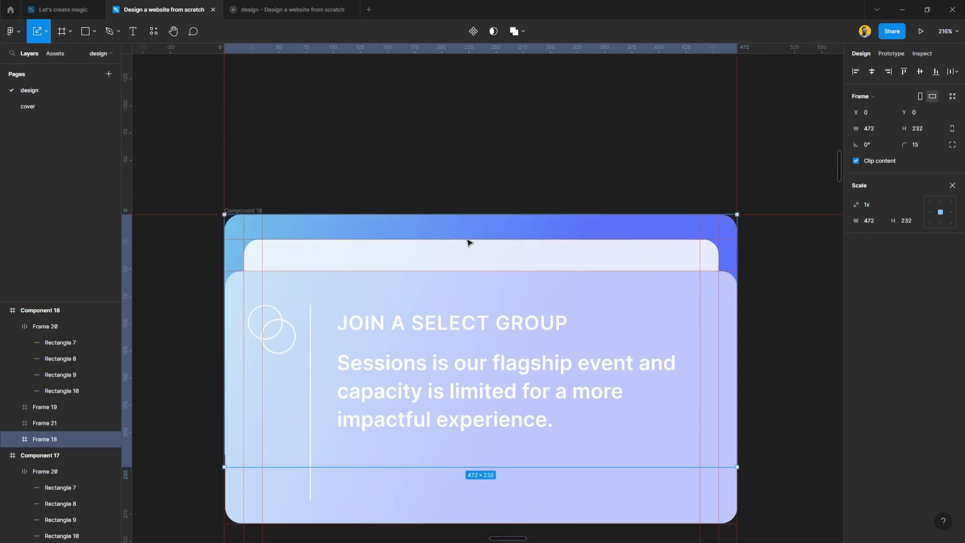
pyautogui.moveTo(477, 452); pyautogui.dragTo(479, 423)
pyautogui.scroll(5, 678, 226)
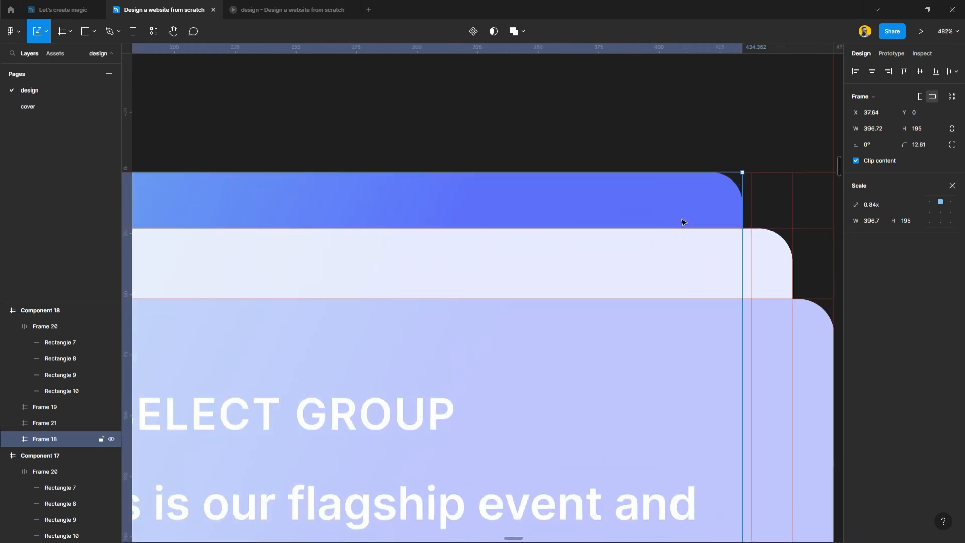
pyautogui.moveTo(755, 246); pyautogui.dragTo(778, 255)
# - Scale Frame 18 from its left edge to the back card's left guide at X 35, making it 403 wide
pyautogui.scroll(-1, 674, 252)
pyautogui.scroll(-5, 674, 252)
pyautogui.hscroll(-5, 446, 261)
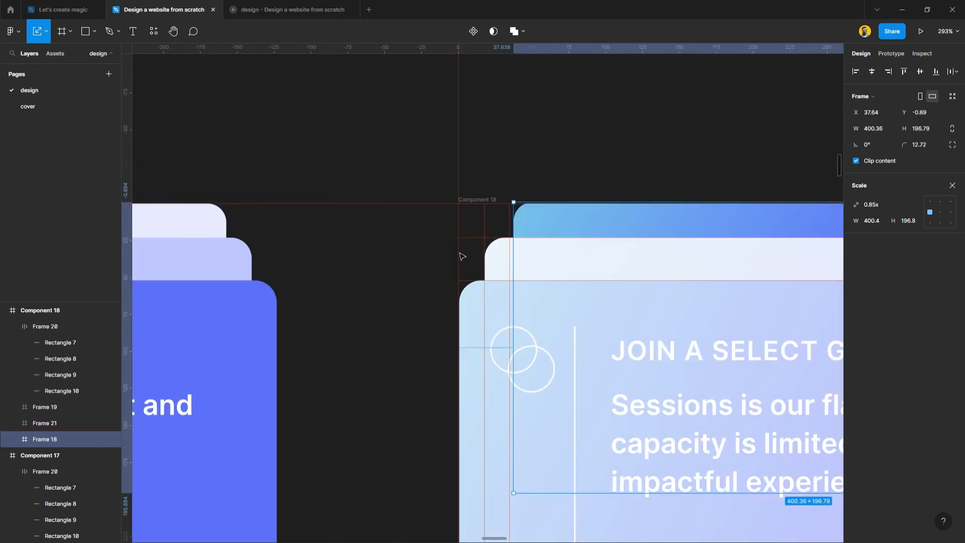
pyautogui.scroll(8, 461, 254)
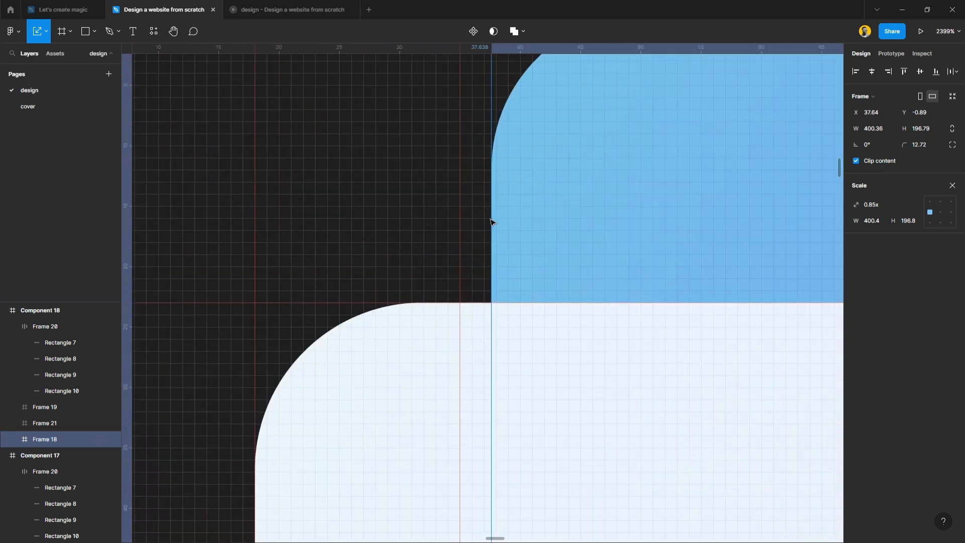
pyautogui.moveTo(498, 225); pyautogui.dragTo(471, 228)
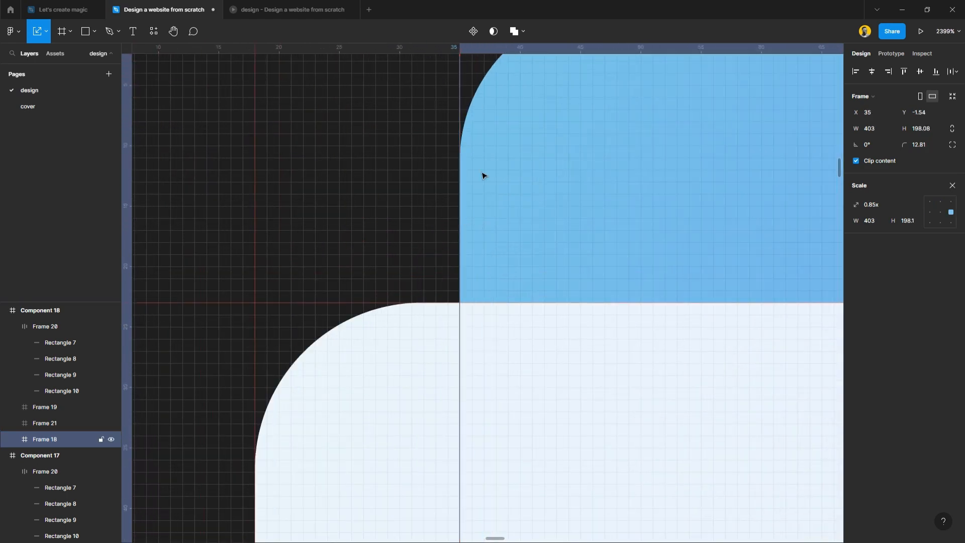
# - Scale Frame 19 slightly so its left edge meets the front card's left guide at X 0
pyautogui.scroll(-4, 435, 189)
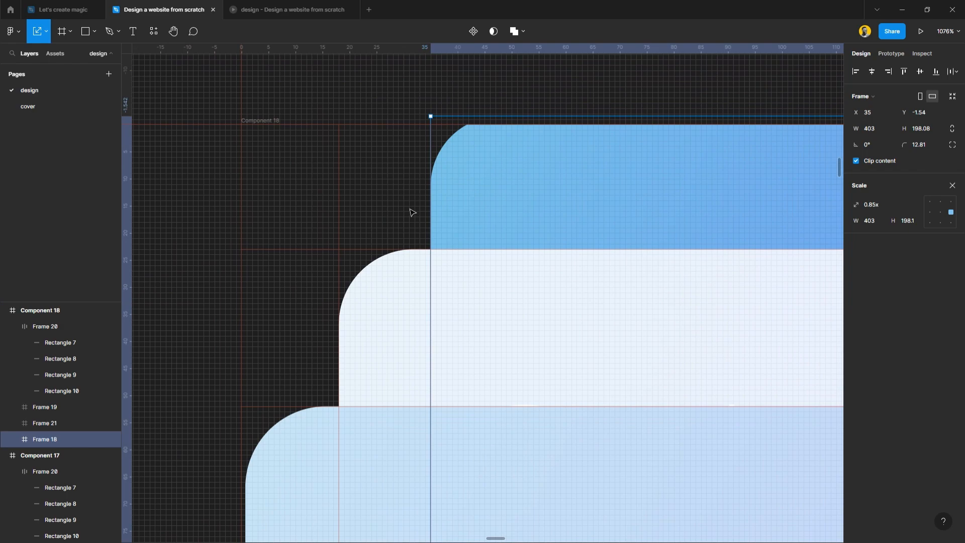
pyautogui.scroll(-1, 412, 213)
pyautogui.scroll(-10, 412, 213)
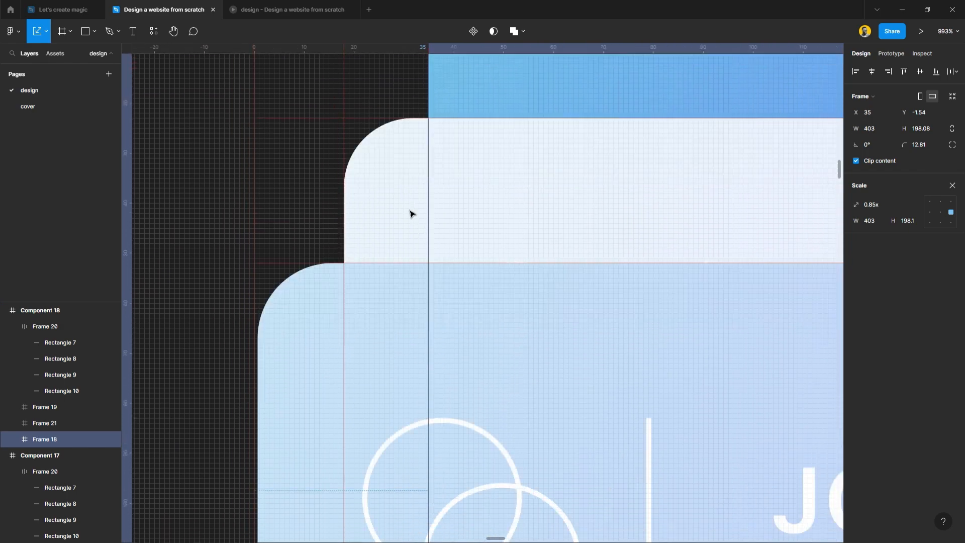
pyautogui.scroll(-4, 411, 212)
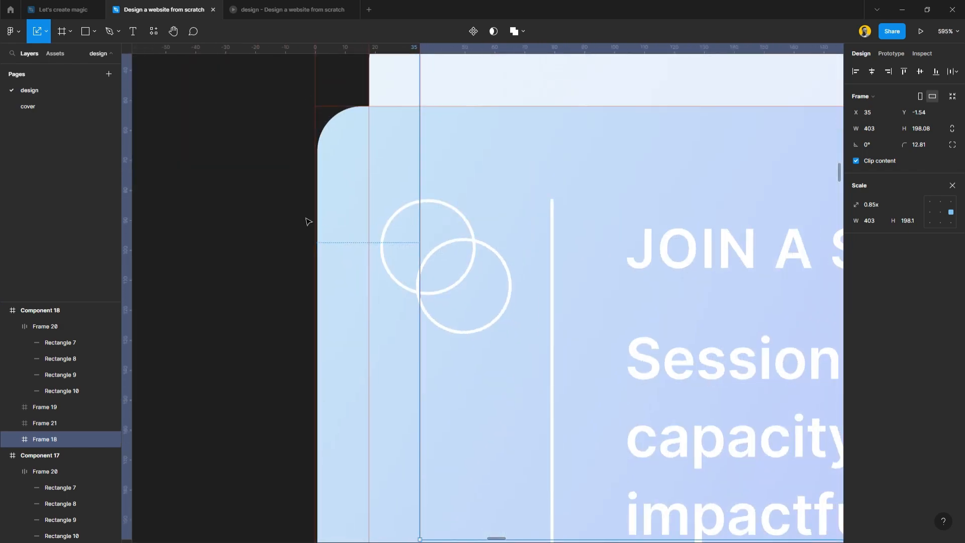
pyautogui.scroll(9, 318, 216)
pyautogui.click(413, 208)
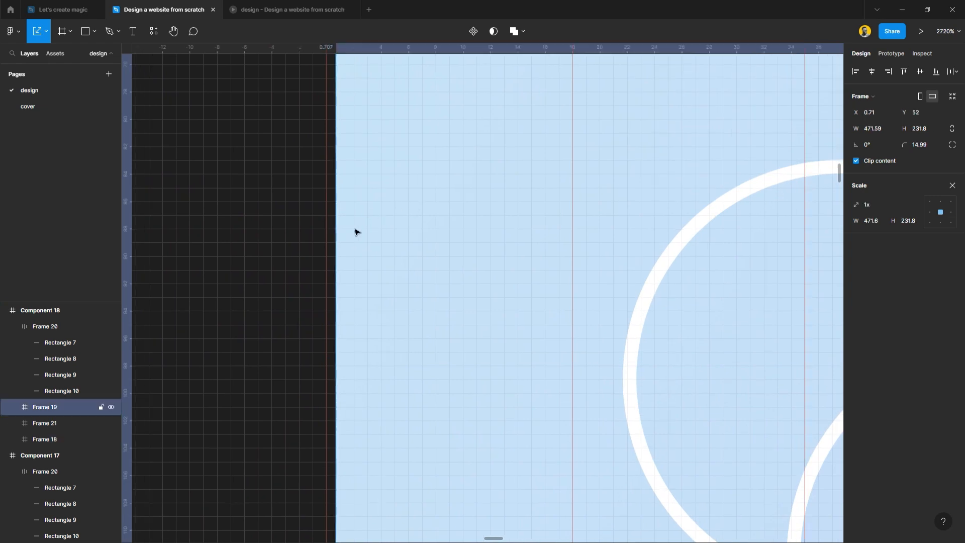
pyautogui.moveTo(339, 237); pyautogui.dragTo(337, 237)
pyautogui.scroll(-12, 335, 237)
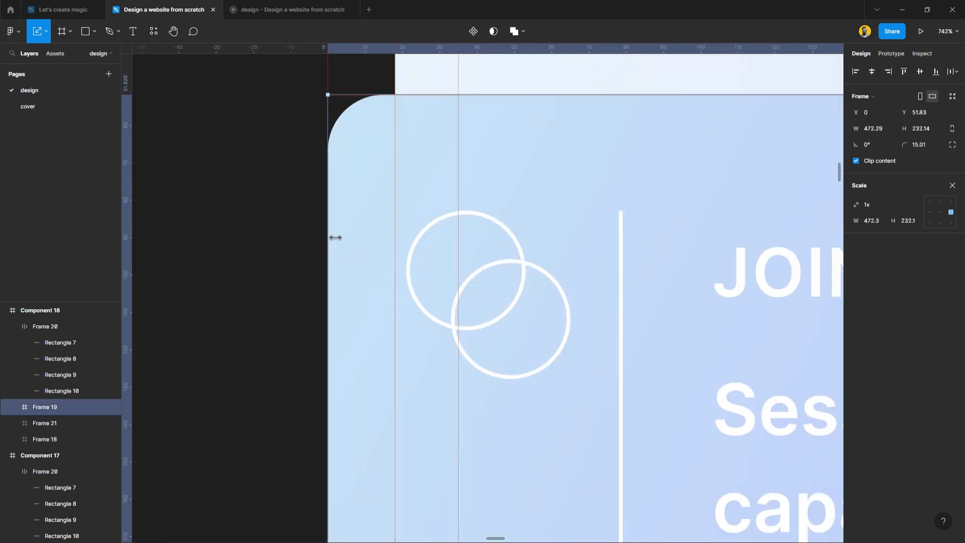
# - Scale Frame 19's right edge in to the front card's right guide, sizing the card to 472 × 232
pyautogui.scroll(15, 342, 274)
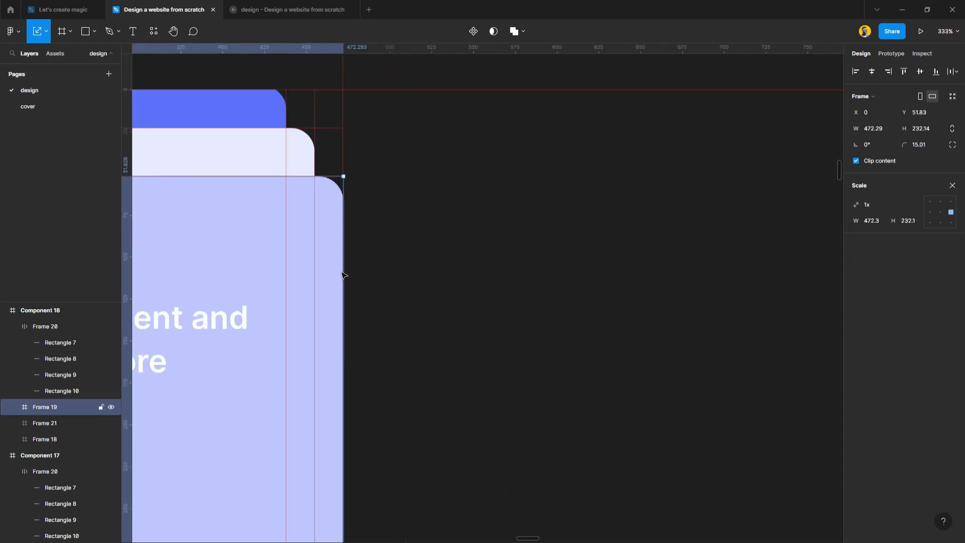
pyautogui.scroll(3, 323, 231)
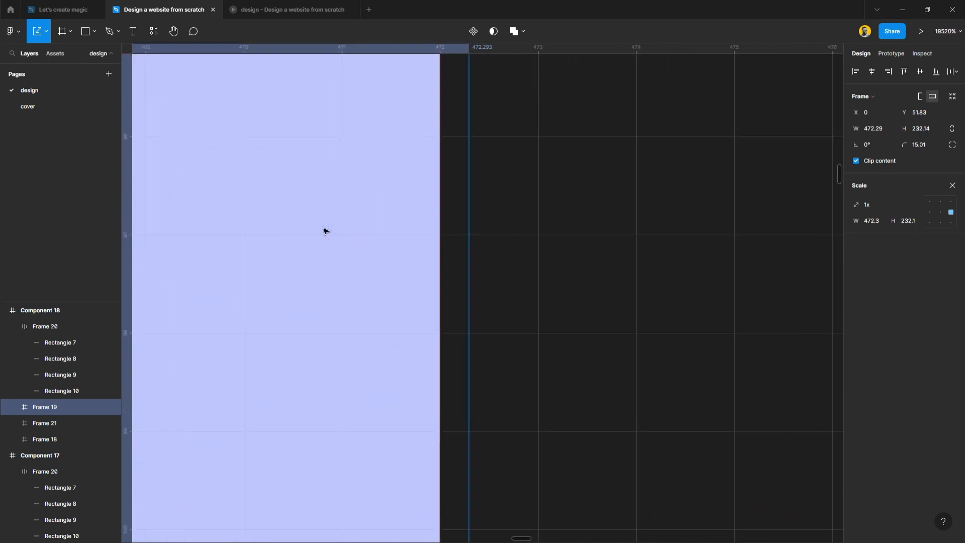
pyautogui.moveTo(480, 246); pyautogui.dragTo(470, 244)
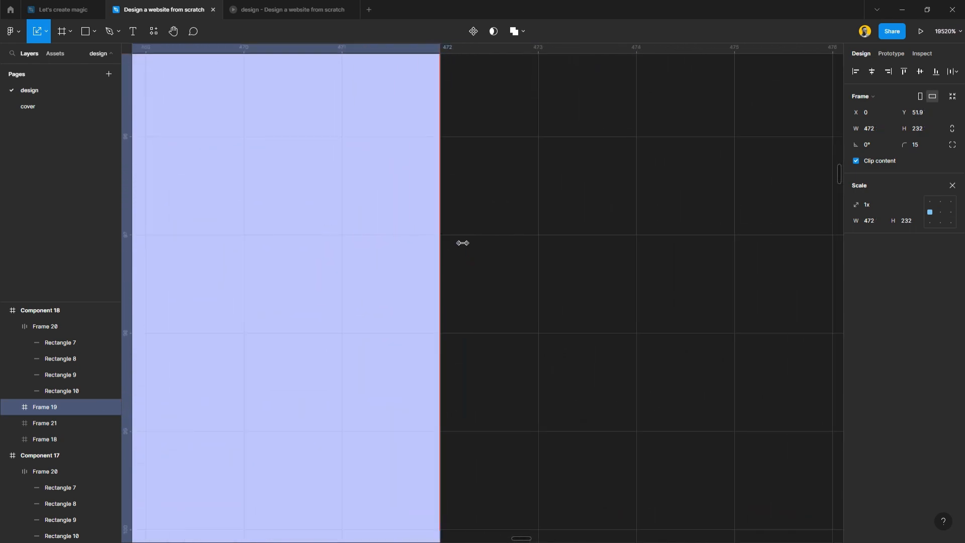
pyautogui.scroll(-17, 479, 265)
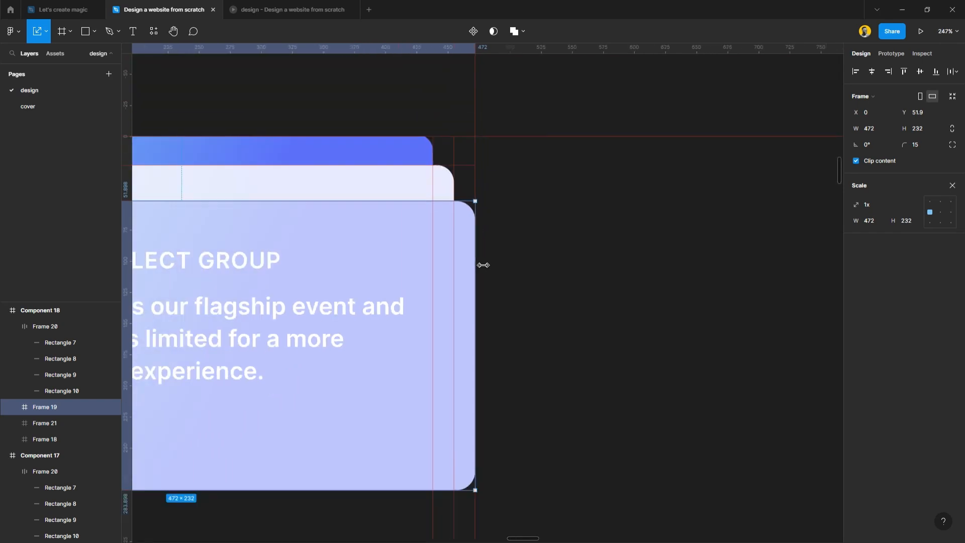
# - Align Frame 19's top edge with the front card's top guide at Y 52
pyautogui.scroll(17, 461, 206)
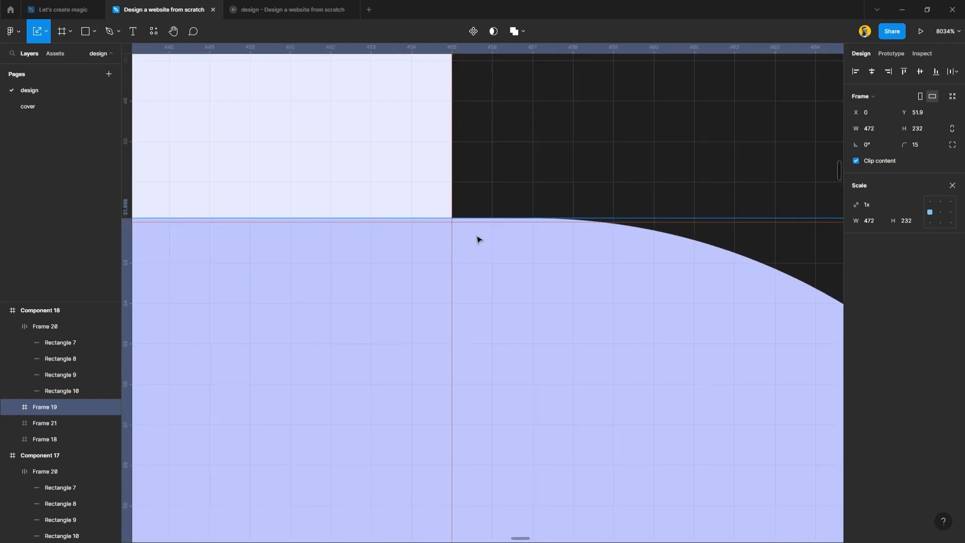
pyautogui.scroll(-15, 521, 228)
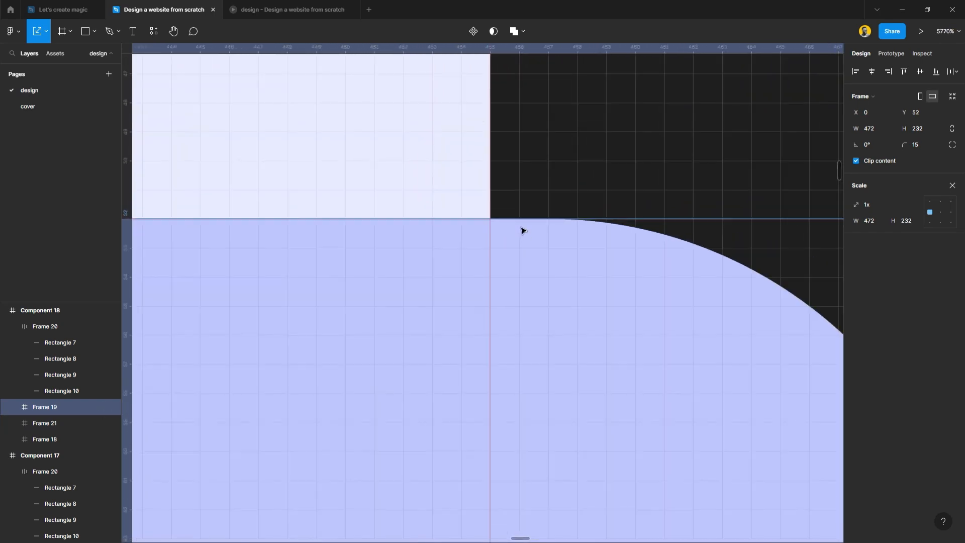
pyautogui.scroll(5, 481, 165)
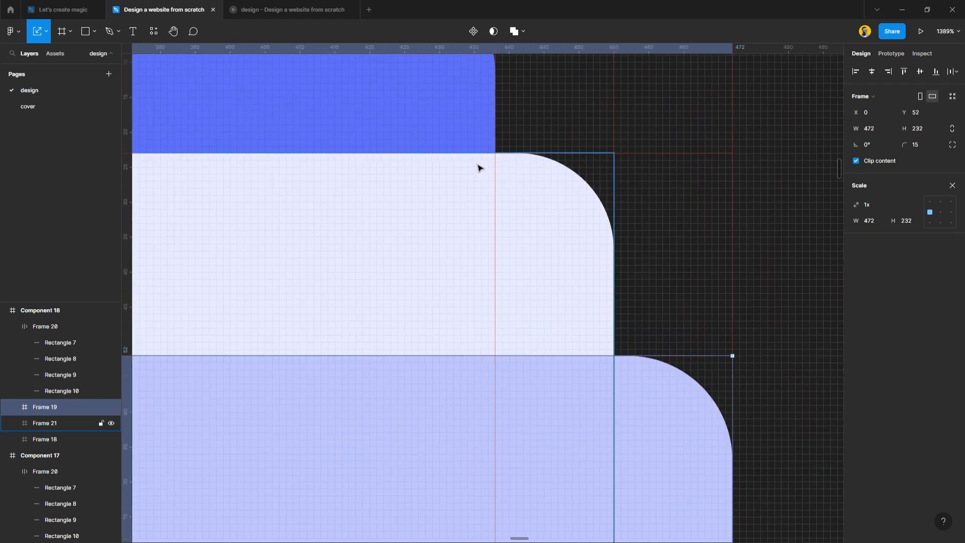
pyautogui.scroll(-4, 483, 162)
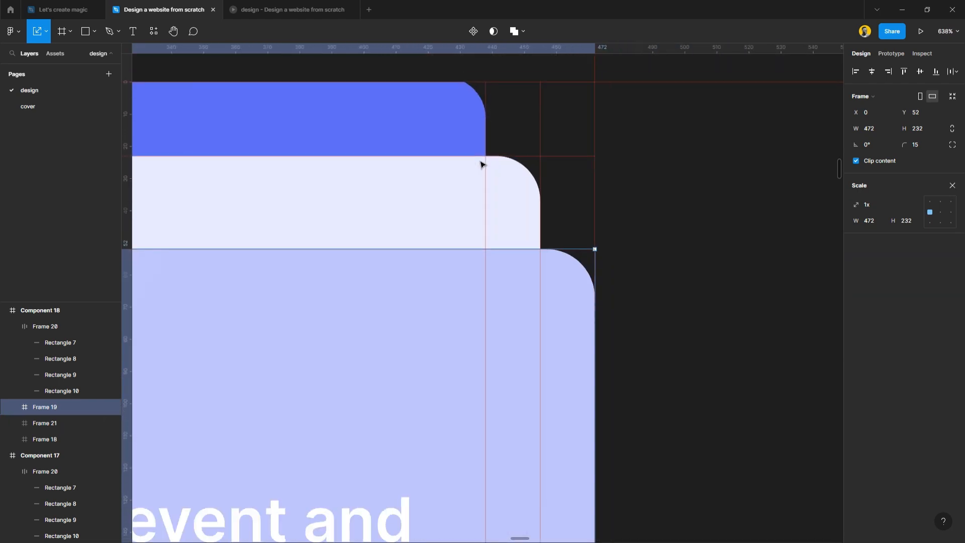
# - Move Frame 18 down so its top edge meets the back card's top guide at Y 0
pyautogui.scroll(-3, 489, 172)
pyautogui.hscroll(-5, 506, 258)
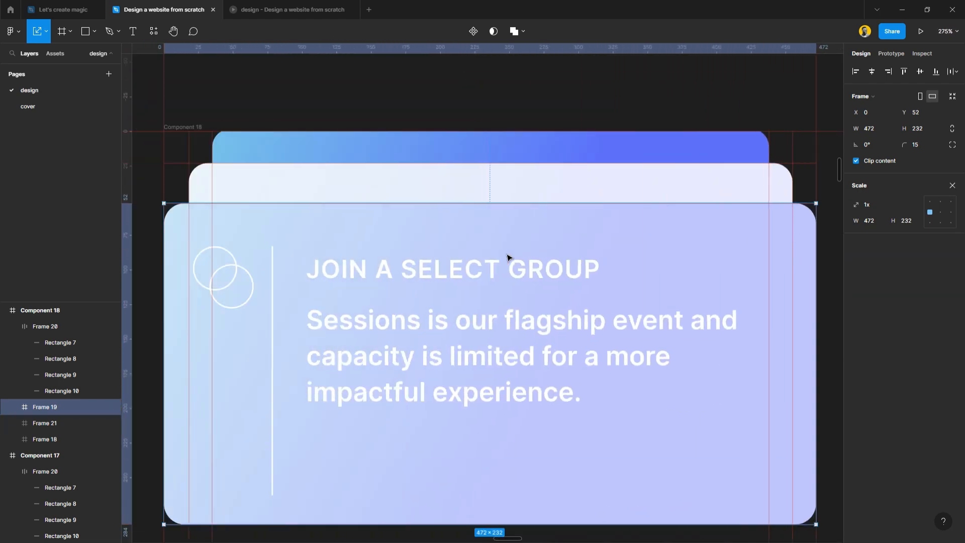
pyautogui.scroll(2, 507, 258)
pyautogui.scroll(3, 653, 215)
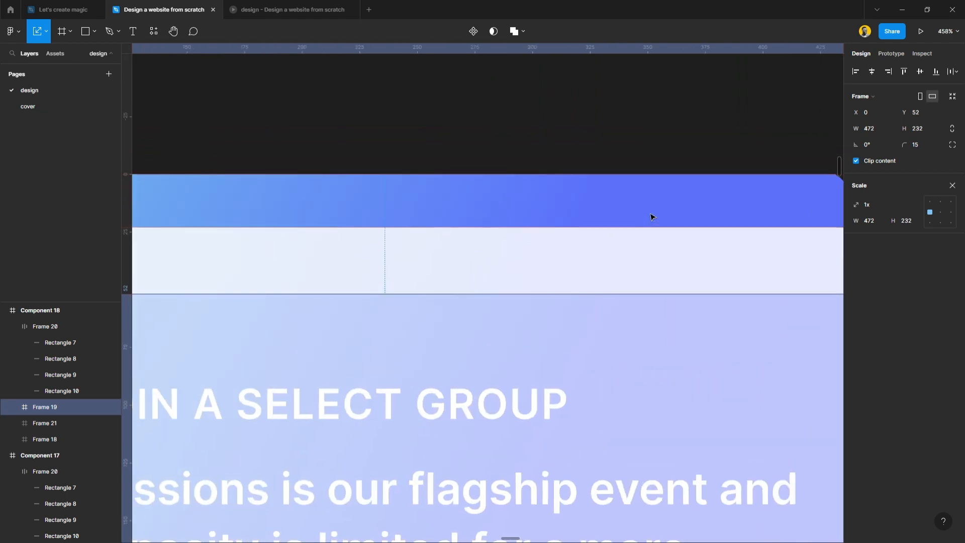
pyautogui.scroll(6, 652, 216)
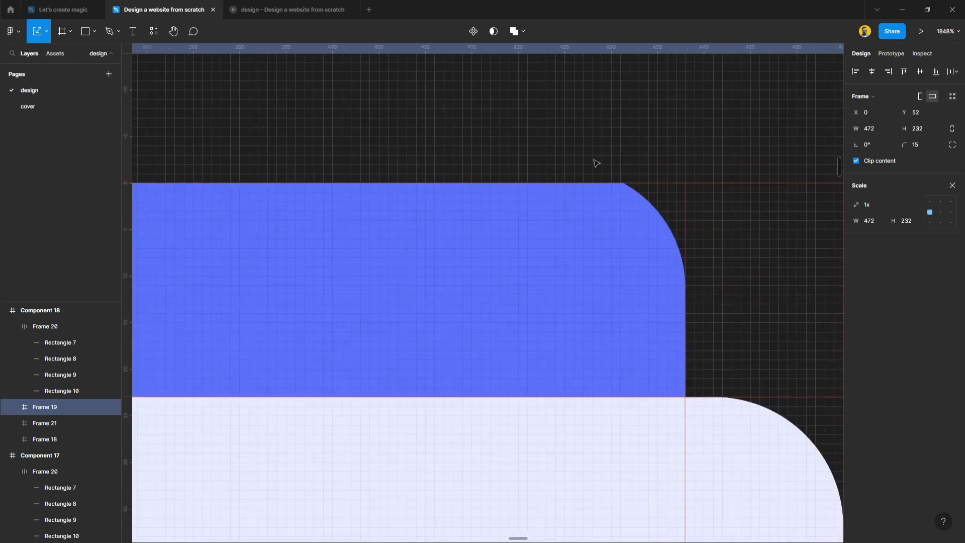
pyautogui.click(652, 218)
pyautogui.moveTo(617, 186); pyautogui.dragTo(618, 205)
pyautogui.scroll(-10, 555, 181)
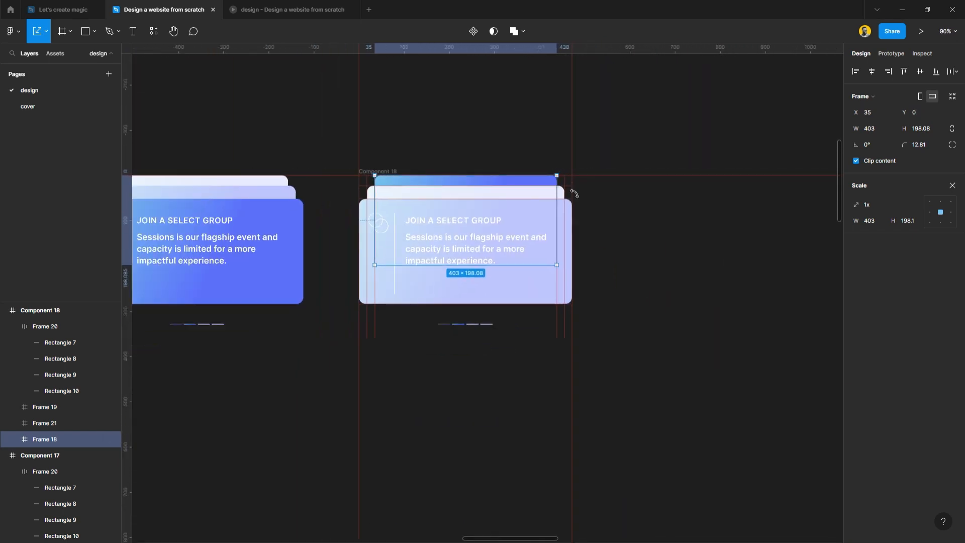
pyautogui.click(661, 260)
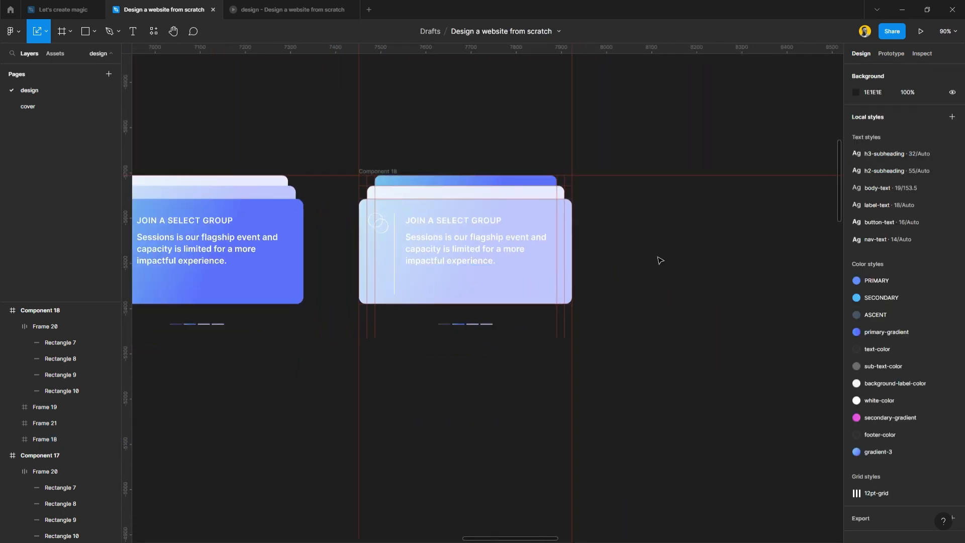
# - Move the gradient indicator bar, Rectangle 8, one place right to third position in Component 18's indicator row
pyautogui.scroll(6, 471, 332)
pyautogui.scroll(1, 467, 323)
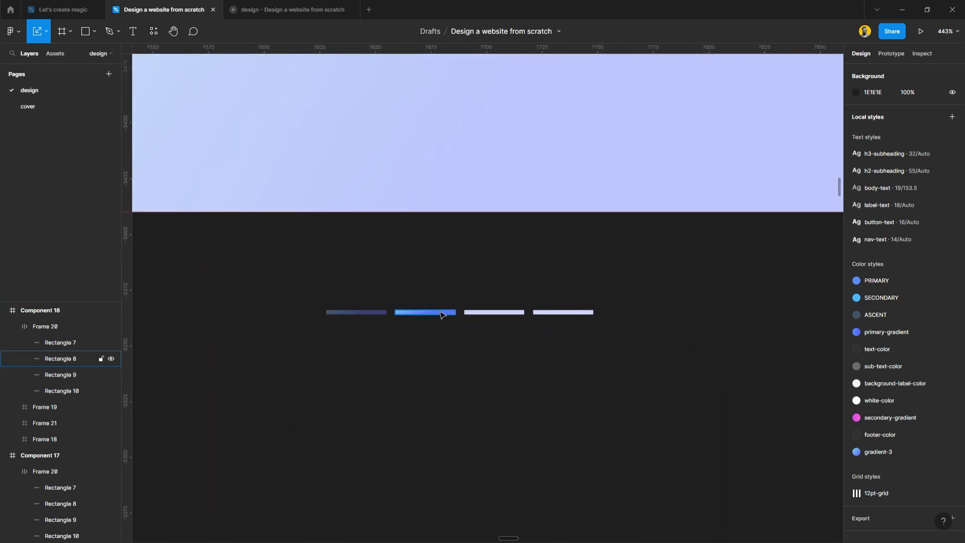
pyautogui.click(448, 313)
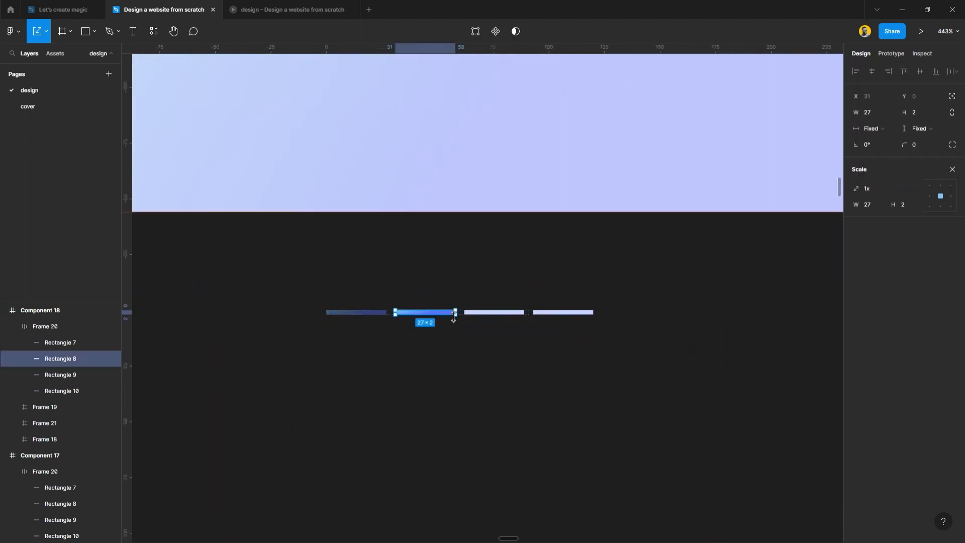
pyautogui.press('Right')
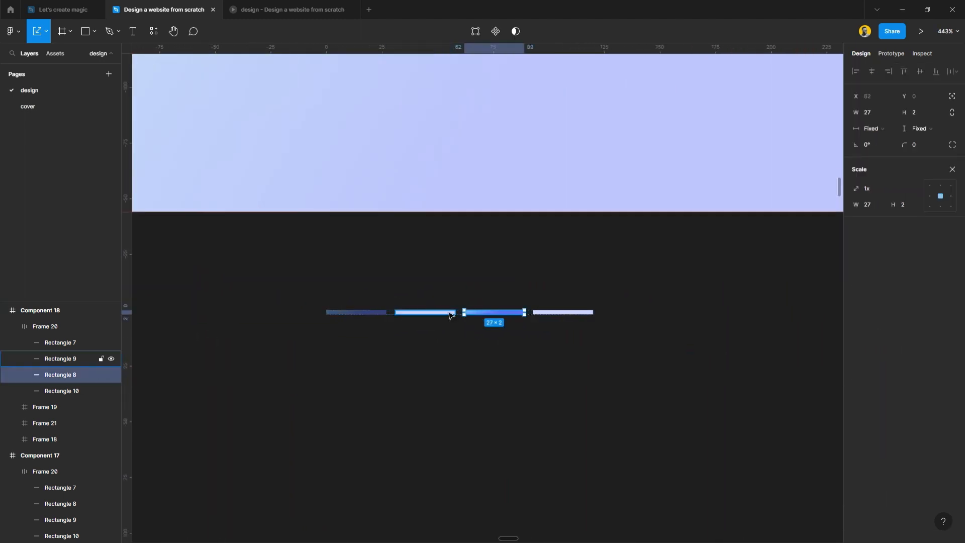
pyautogui.click(459, 394)
pyautogui.scroll(-10, 459, 394)
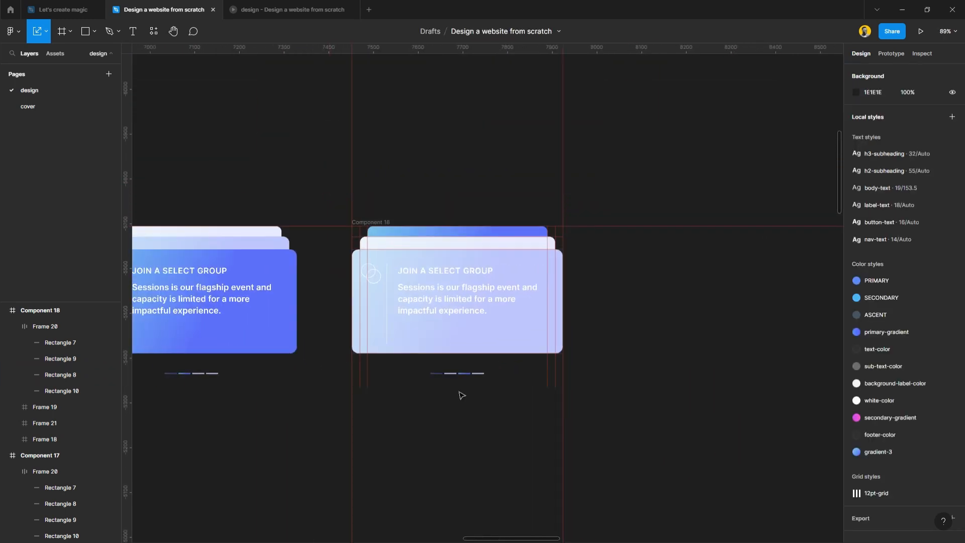
# - Duplicate Component 18 and shift the copy slightly right to X 7975
pyautogui.scroll(3, 461, 395)
pyautogui.click(335, 165)
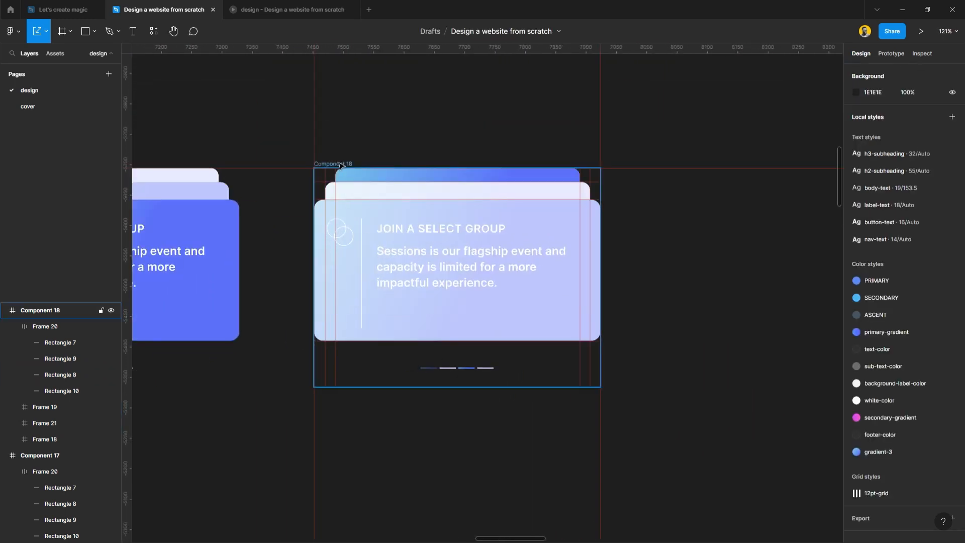
pyautogui.click(340, 165)
pyautogui.hotkey('ctrl', 'd')
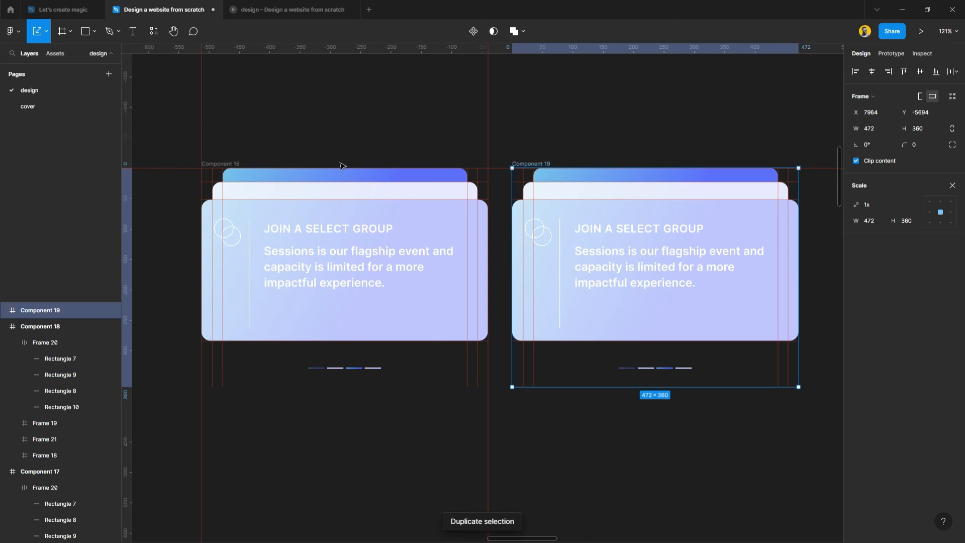
pyautogui.moveTo(552, 243); pyautogui.dragTo(559, 244)
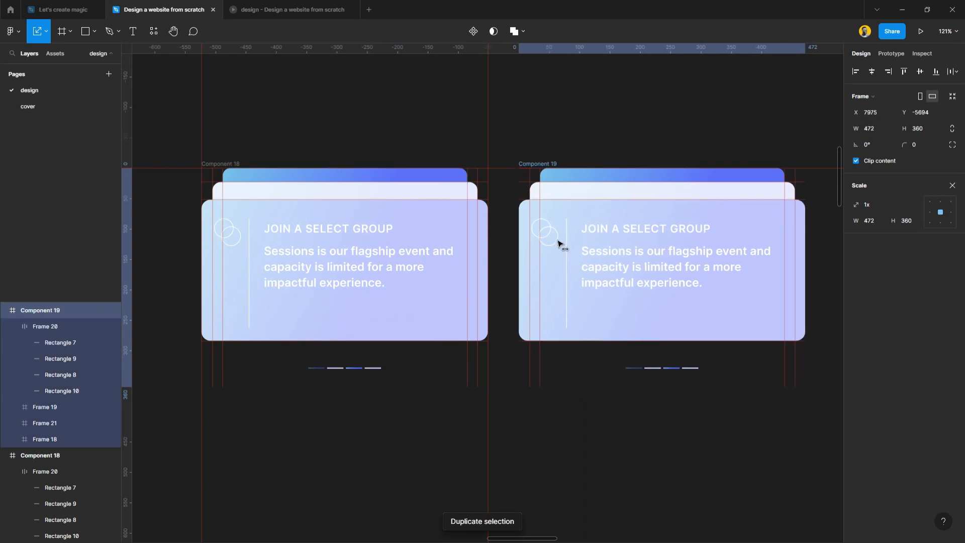
pyautogui.press('Escape')
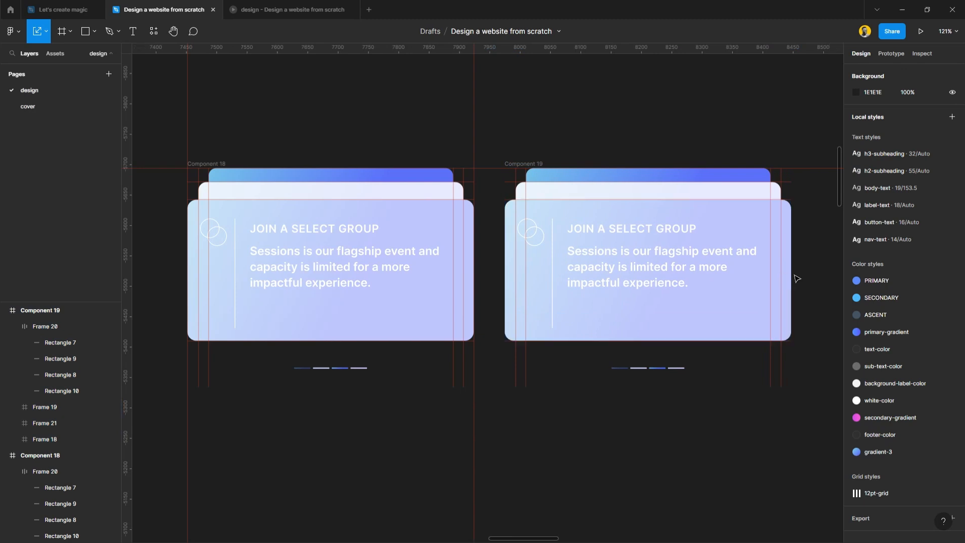
pyautogui.scroll(4, 779, 274)
pyautogui.scroll(-2, 436, 259)
pyautogui.scroll(3, 436, 259)
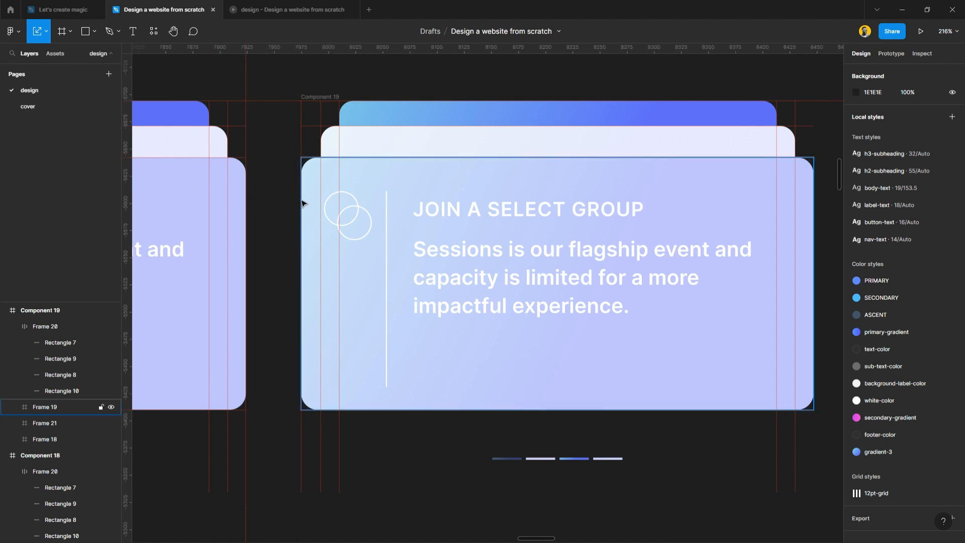
pyautogui.moveTo(138, 185); pyautogui.dragTo(821, 271)
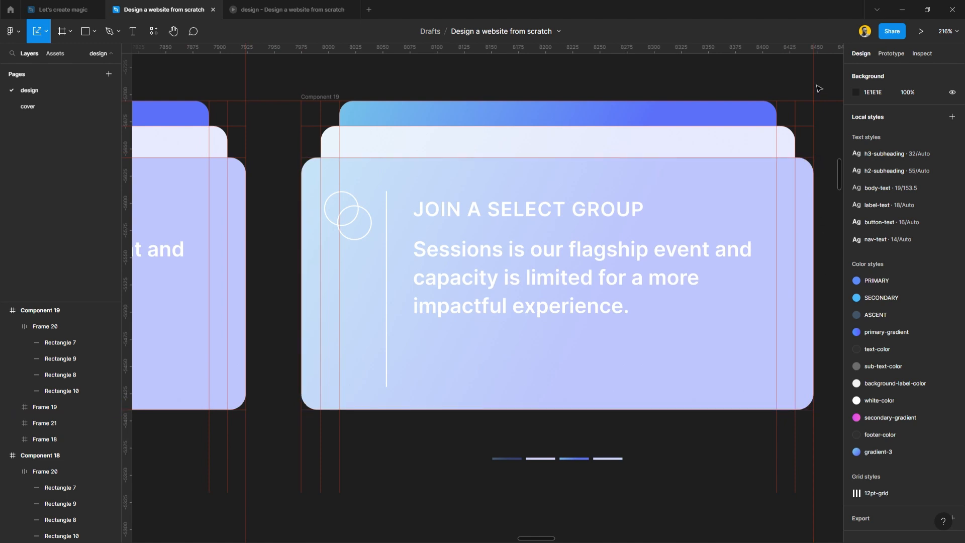
pyautogui.click(446, 225)
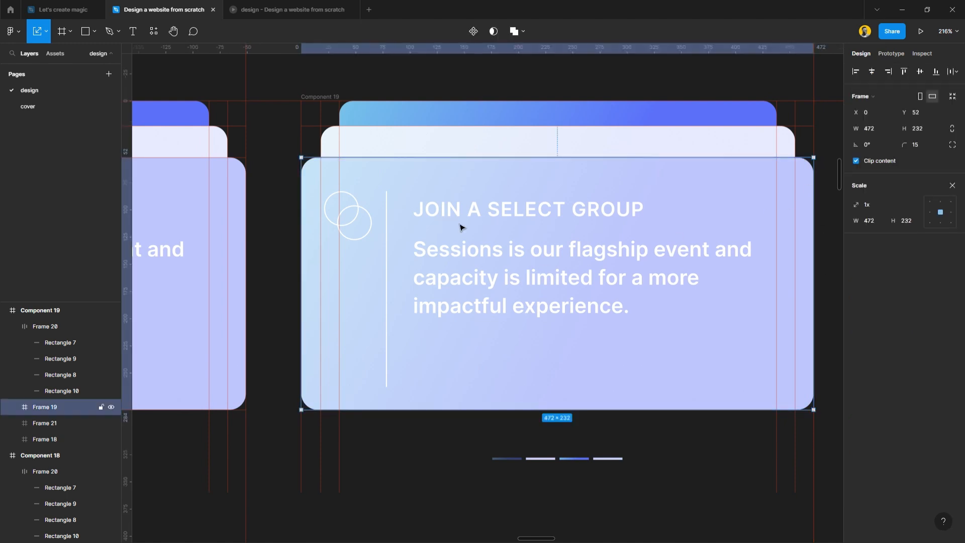
pyautogui.click(635, 524)
# - Move Component 19's gradient indicator bar, Rectangle 8, one place right to the last position in its row
pyautogui.scroll(-5, 610, 353)
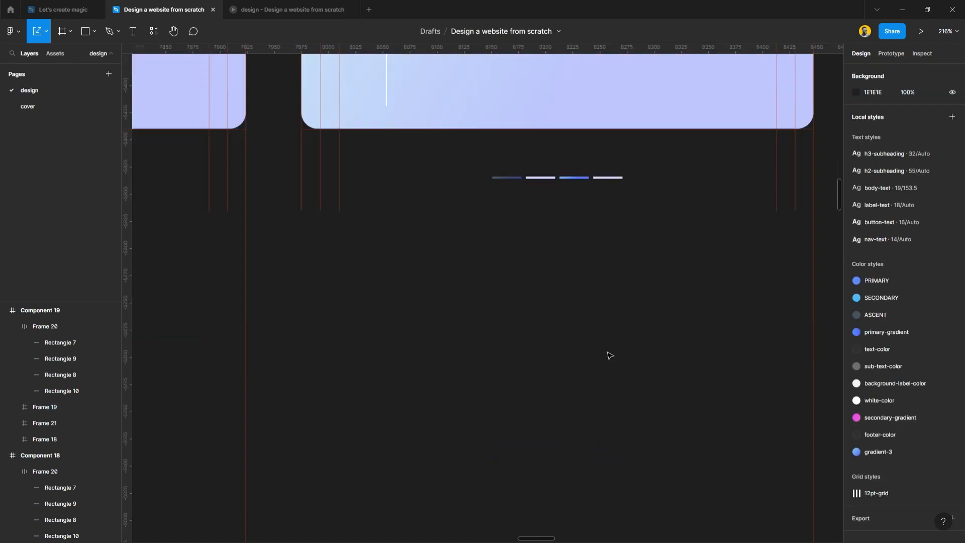
pyautogui.scroll(5, 638, 263)
pyautogui.scroll(5, 588, 413)
pyautogui.scroll(1, 585, 407)
pyautogui.click(590, 388)
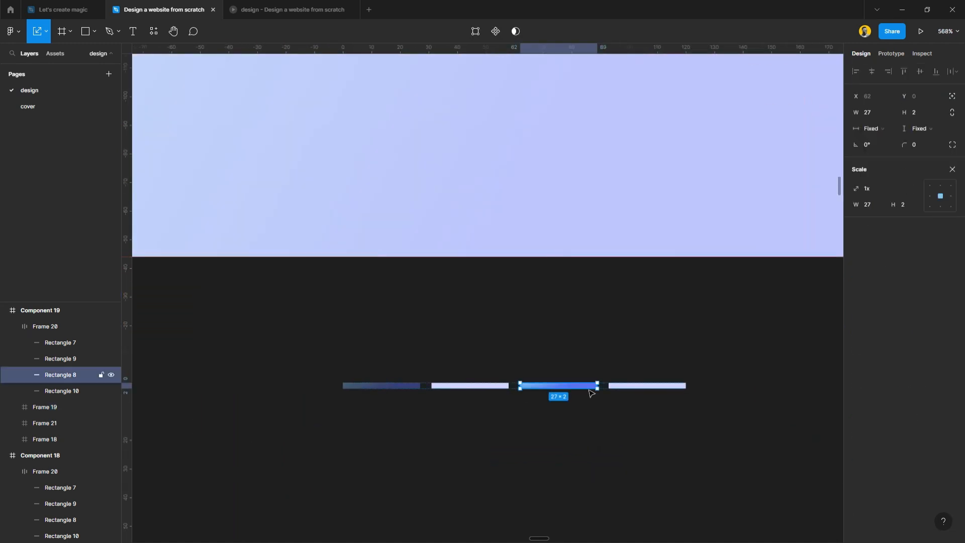
pyautogui.press('Right')
pyautogui.click(524, 452)
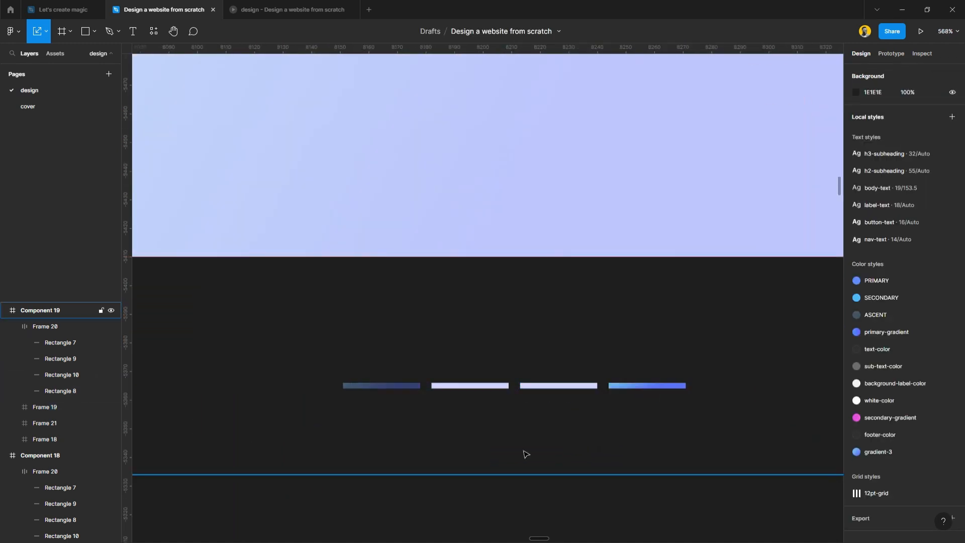
pyautogui.scroll(-6, 478, 396)
# - Send Component 19's front card, Frame 19, behind the other two cards
pyautogui.scroll(2, 574, 355)
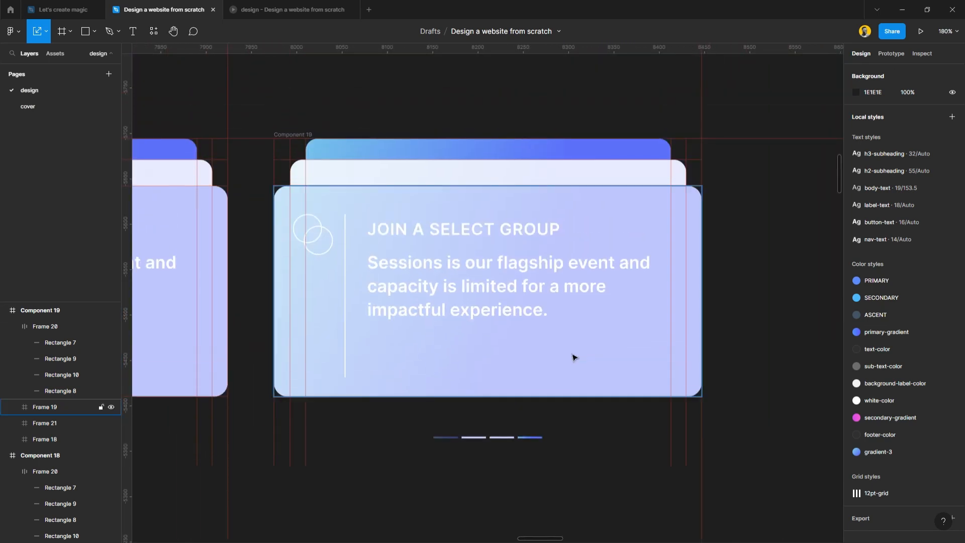
pyautogui.scroll(2, 568, 376)
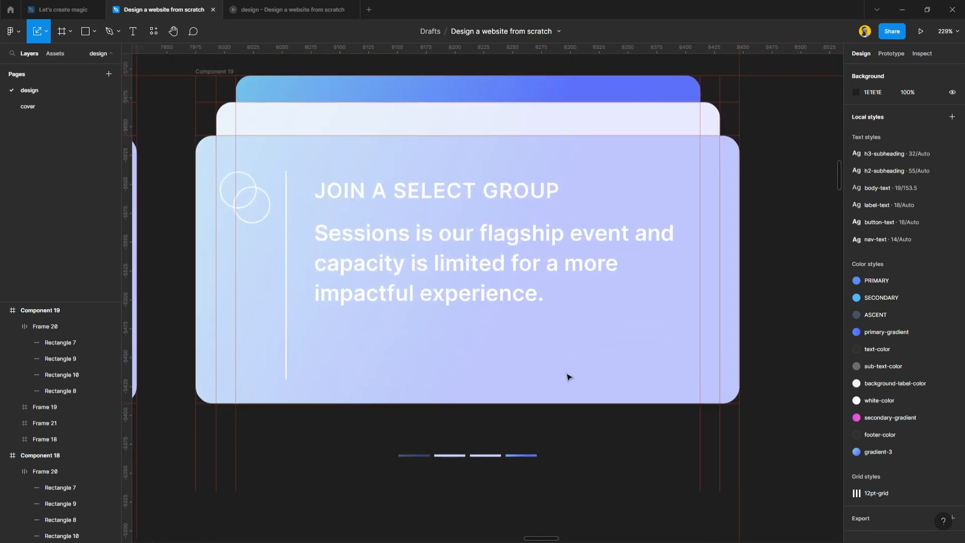
pyautogui.scroll(-4, 567, 377)
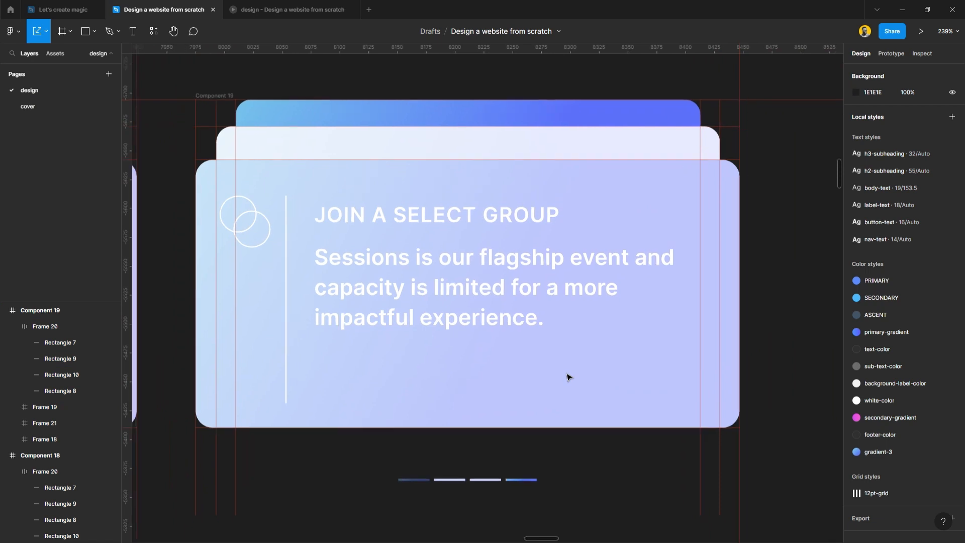
pyautogui.scroll(2, 562, 372)
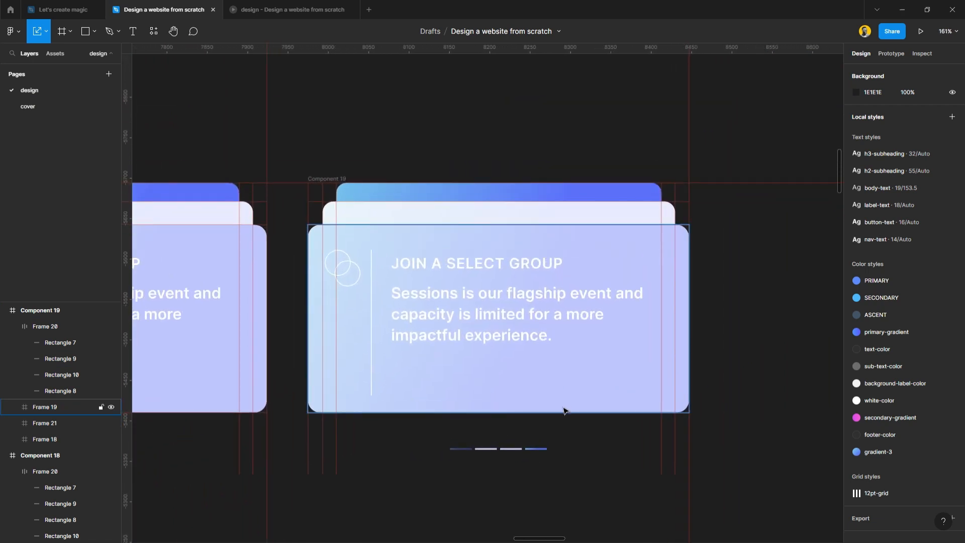
pyautogui.scroll(2, 564, 411)
pyautogui.scroll(1, 564, 414)
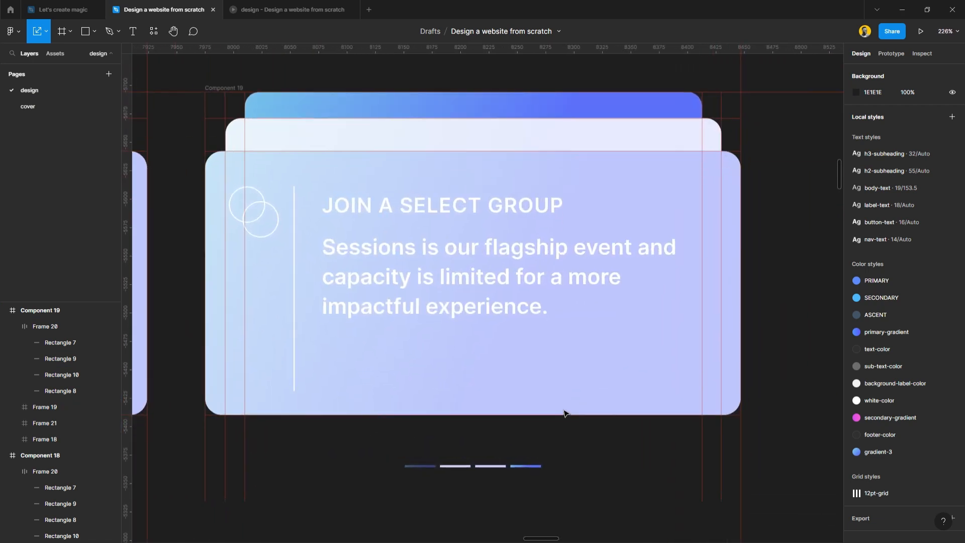
pyautogui.click(700, 263)
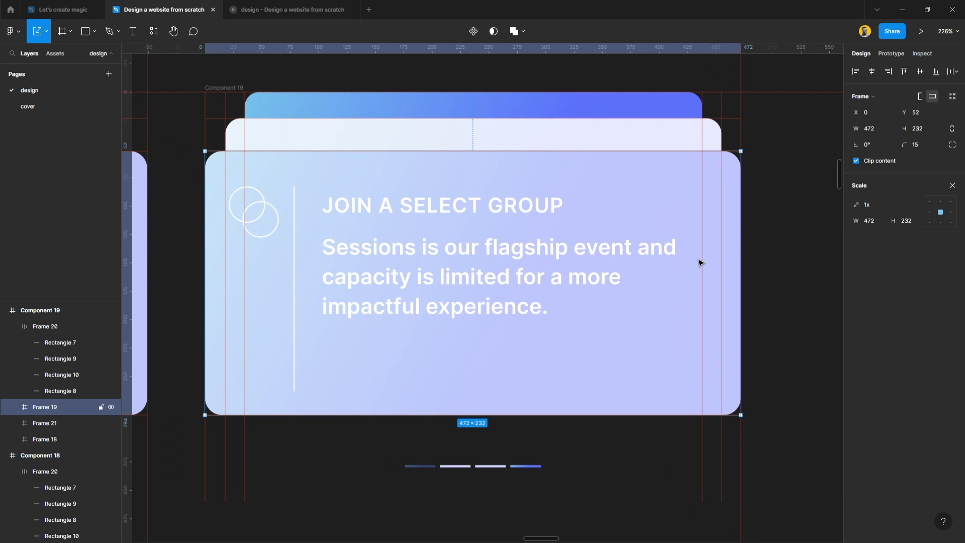
pyautogui.hotkey('ctrl', 'shift', '[')
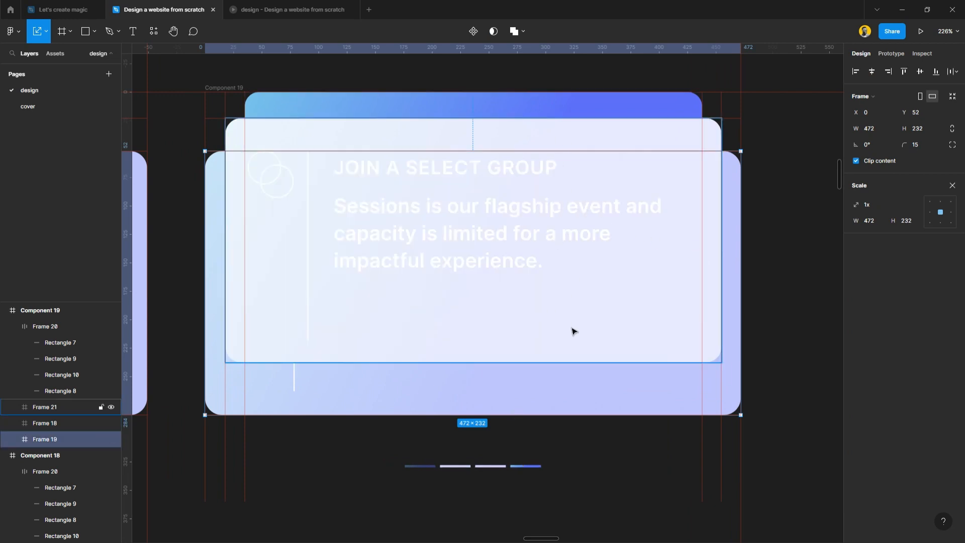
# - Move Component 19's Frame 19 up to the back card's top guide at Y 0
pyautogui.scroll(5, 730, 148)
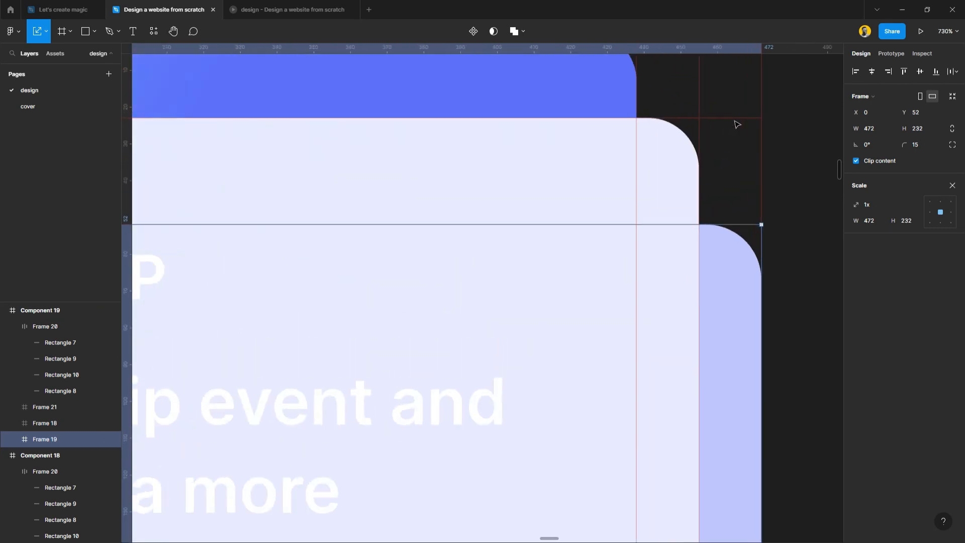
pyautogui.scroll(3, 739, 122)
pyautogui.moveTo(735, 404); pyautogui.dragTo(743, 212)
pyautogui.scroll(-6, 743, 212)
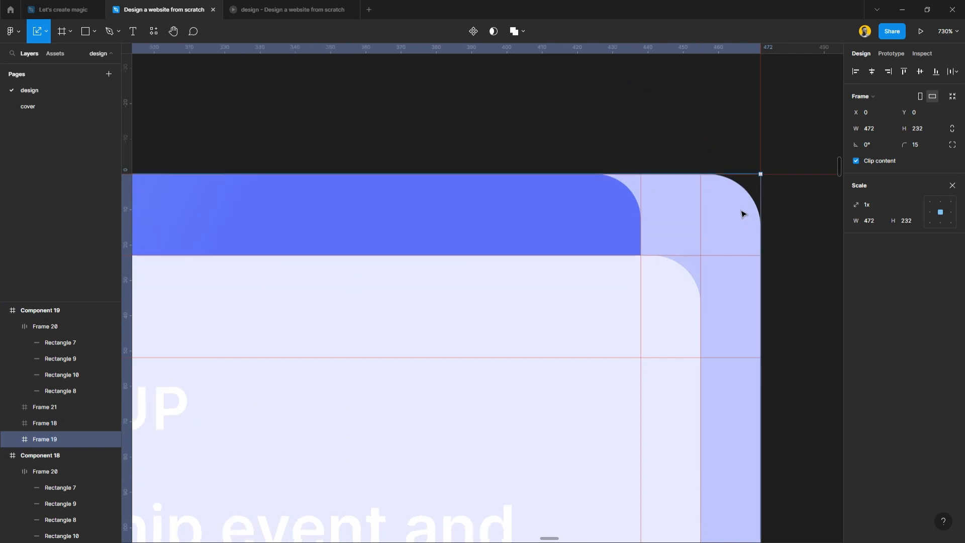
# - Move Component 19's Frame 21 down to the front card's bottom guide, then scale its right edge to the front card's right guide, 454 wide
pyautogui.click(569, 291)
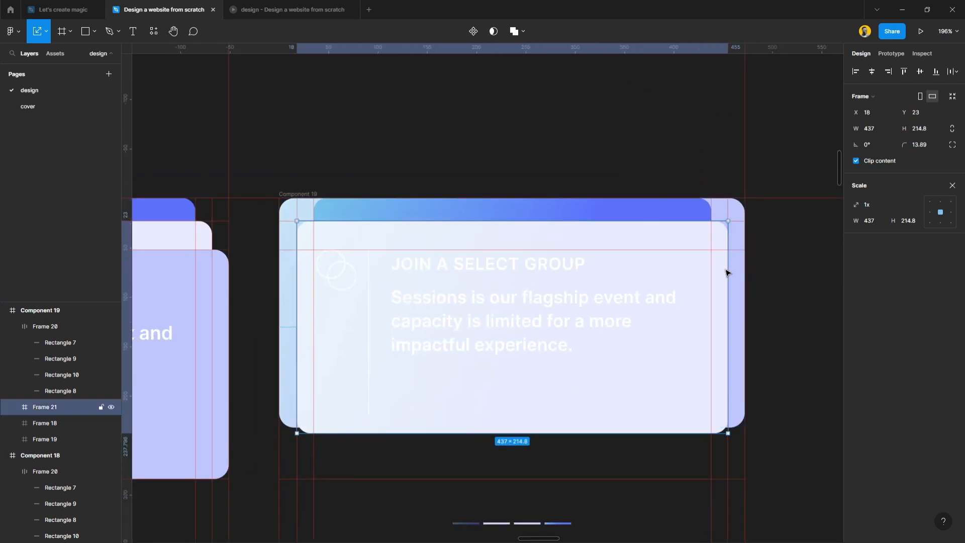
pyautogui.moveTo(690, 427); pyautogui.dragTo(686, 475)
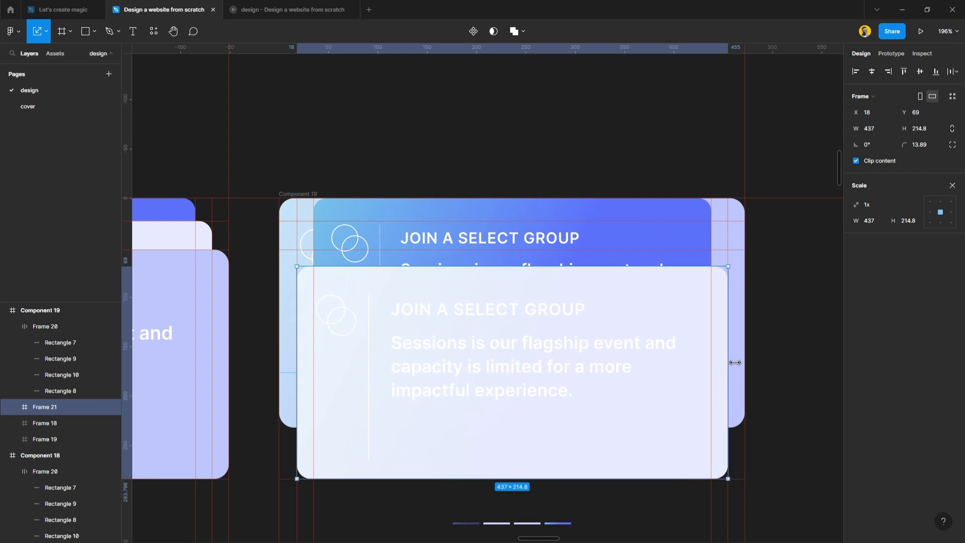
pyautogui.moveTo(736, 362); pyautogui.dragTo(748, 362)
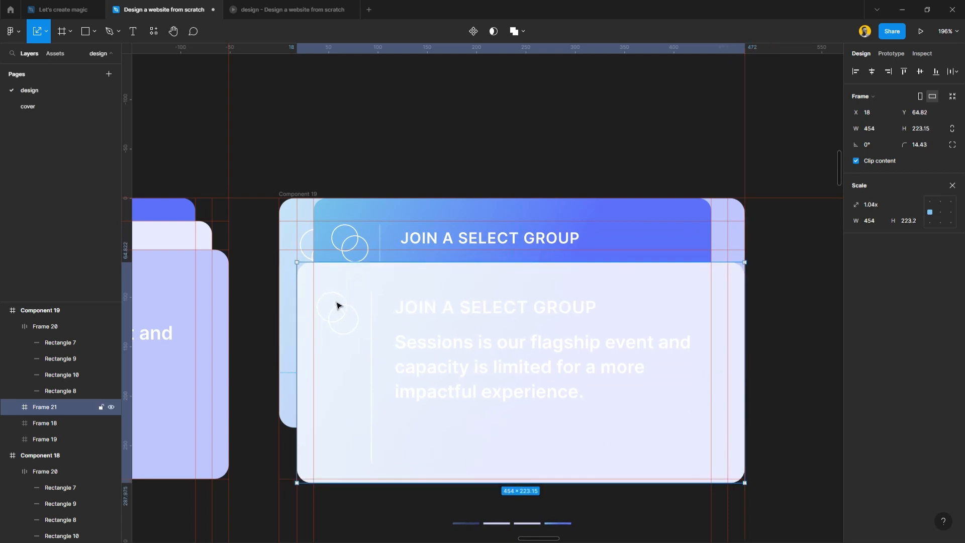
# - Scale the left edge of Component 19's Frame 21 out to the outermost left guide at X 0, 472 wide
pyautogui.moveTo(302, 310); pyautogui.dragTo(292, 311)
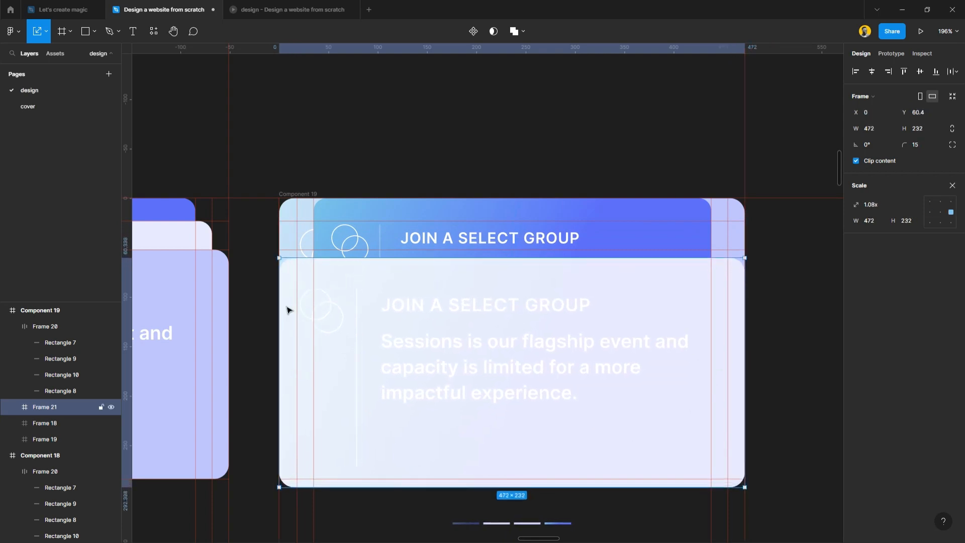
pyautogui.scroll(15, 302, 328)
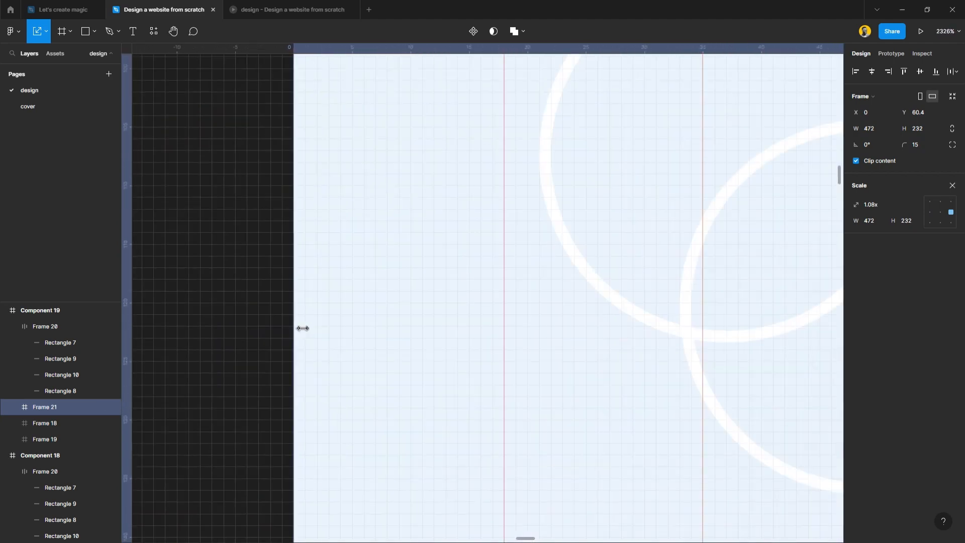
pyautogui.scroll(-15, 302, 327)
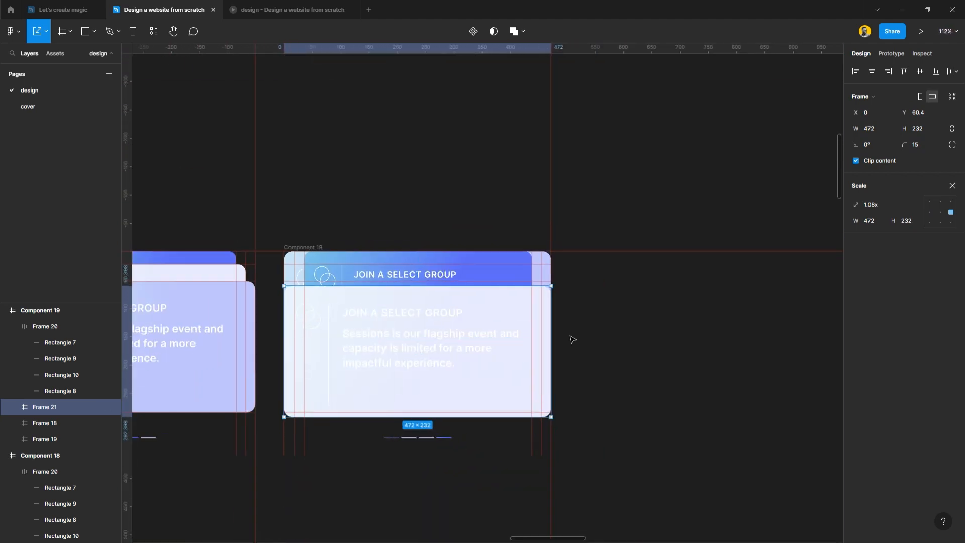
pyautogui.scroll(20, 510, 323)
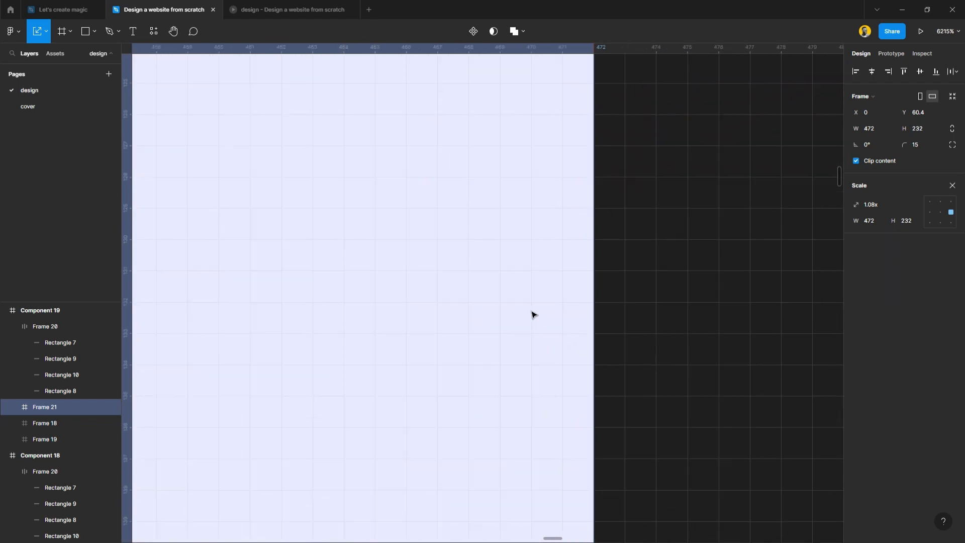
pyautogui.scroll(-12, 534, 314)
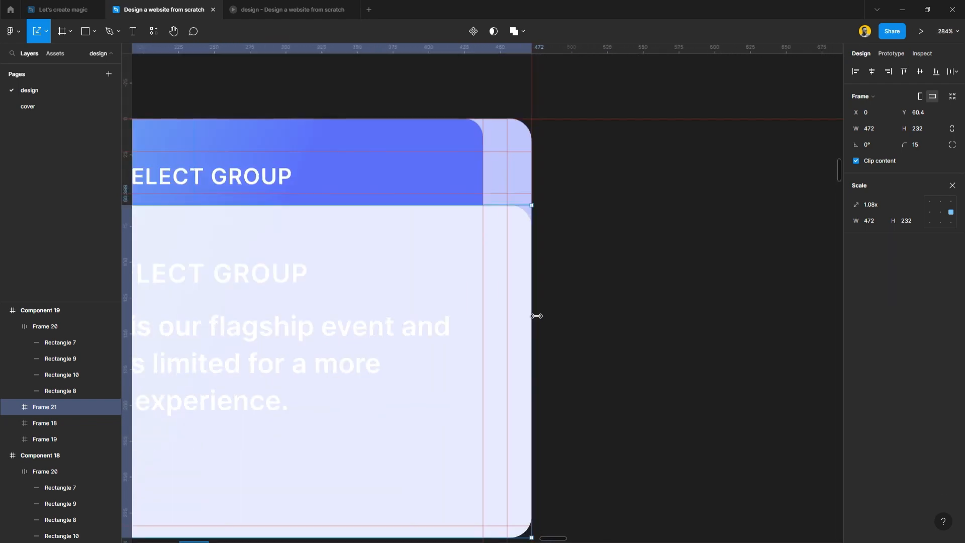
pyautogui.scroll(-4, 537, 316)
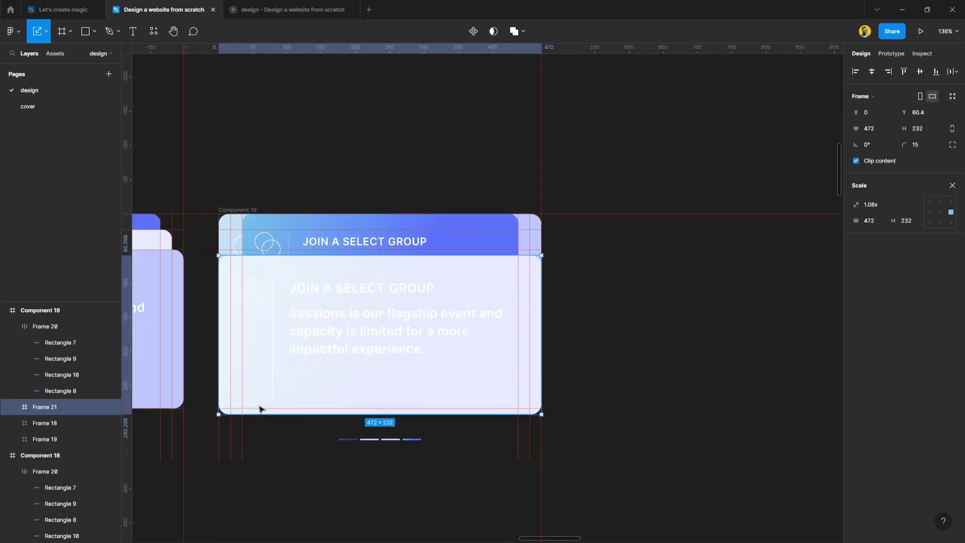
# - Move Component 19's Frame 21 up to the front card's guides at Y 52
pyautogui.scroll(6, 260, 405)
pyautogui.moveTo(252, 412); pyautogui.dragTo(254, 396)
pyautogui.scroll(-5, 433, 400)
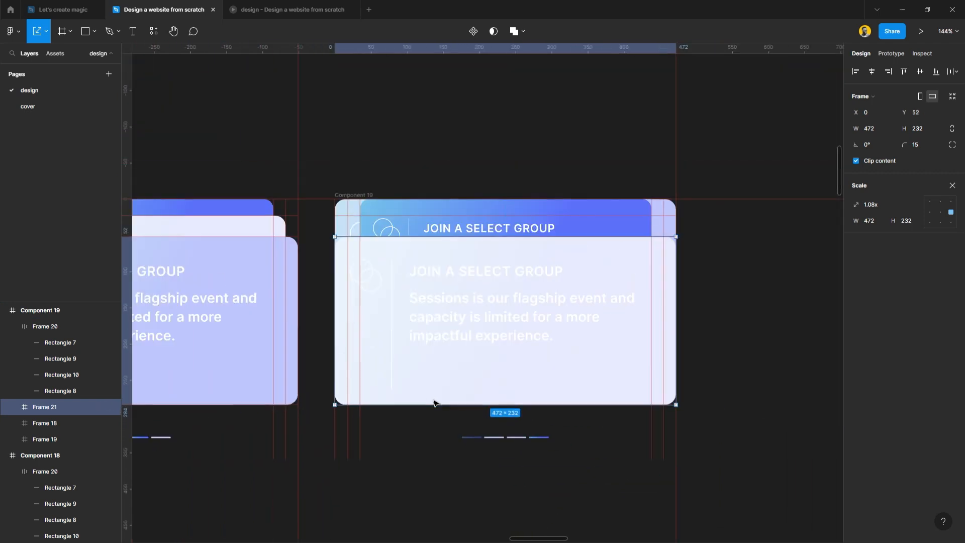
# - Scale Component 19's Frame 18 on both sides to the guides at X 18 and X 455, 437 wide
pyautogui.scroll(2, 528, 366)
pyautogui.scroll(3, 553, 352)
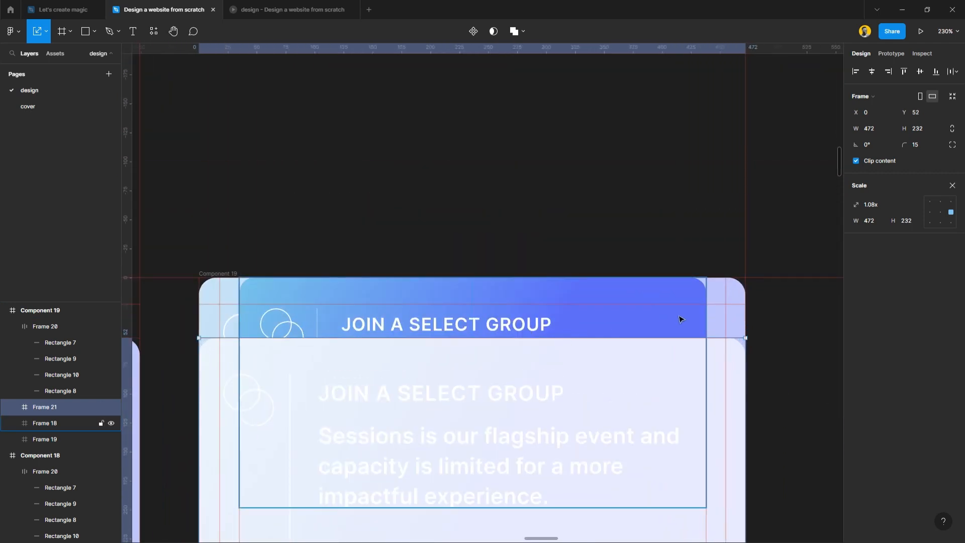
pyautogui.click(696, 322)
pyautogui.scroll(5, 709, 324)
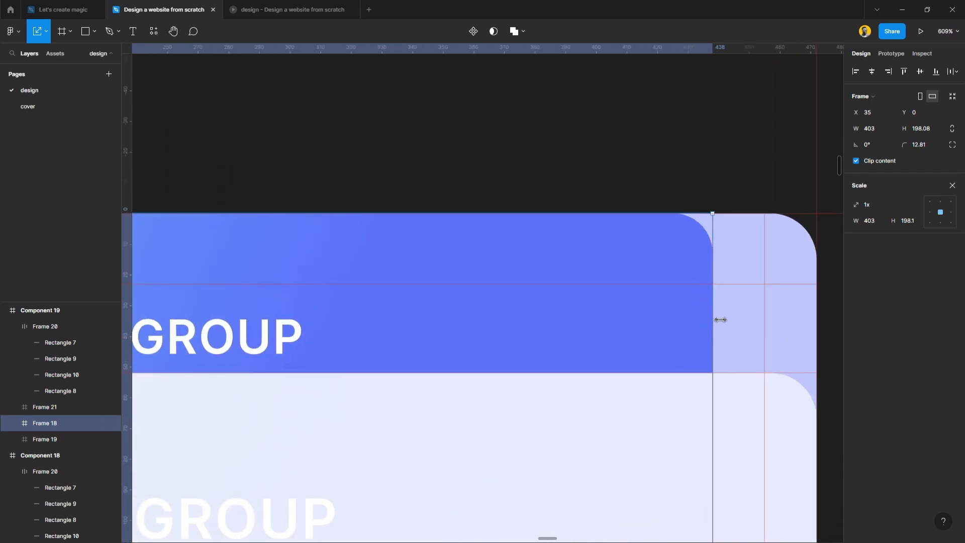
pyautogui.moveTo(721, 319); pyautogui.dragTo(771, 331)
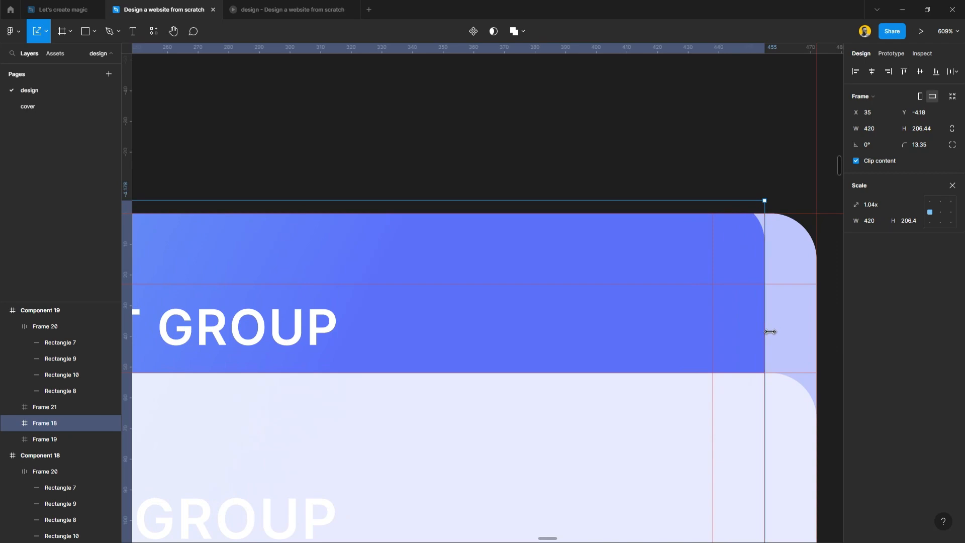
pyautogui.scroll(2, 770, 331)
pyautogui.scroll(-6, 771, 331)
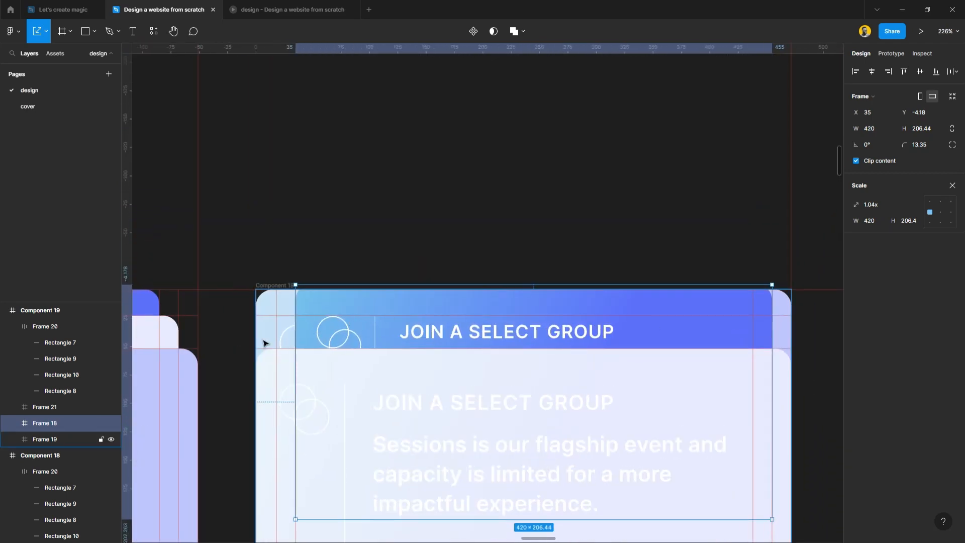
pyautogui.scroll(10, 264, 343)
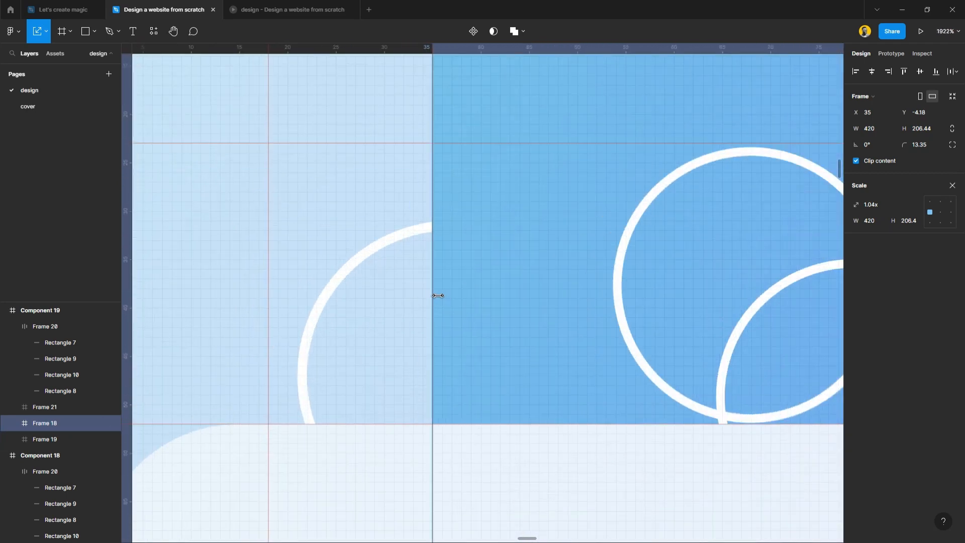
pyautogui.moveTo(438, 296); pyautogui.dragTo(278, 314)
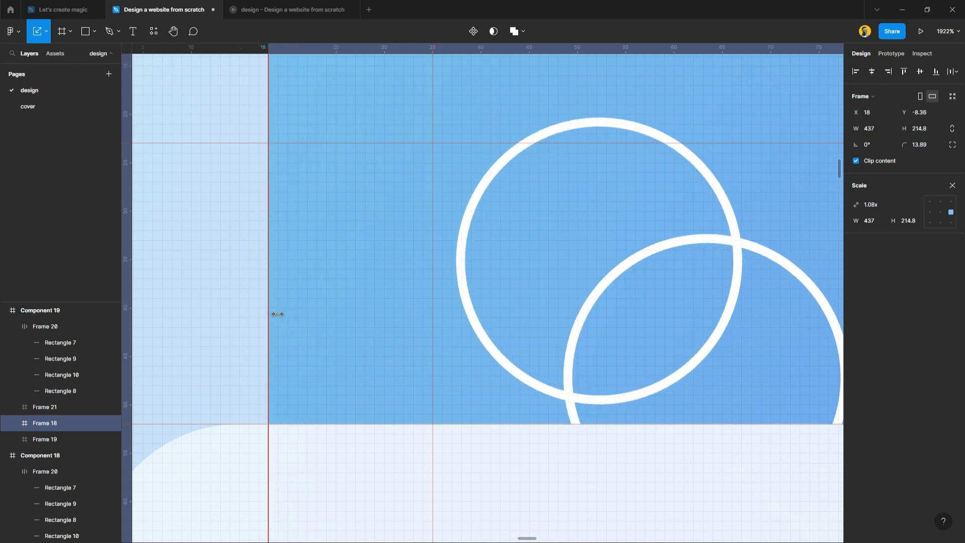
pyautogui.scroll(-6, 365, 333)
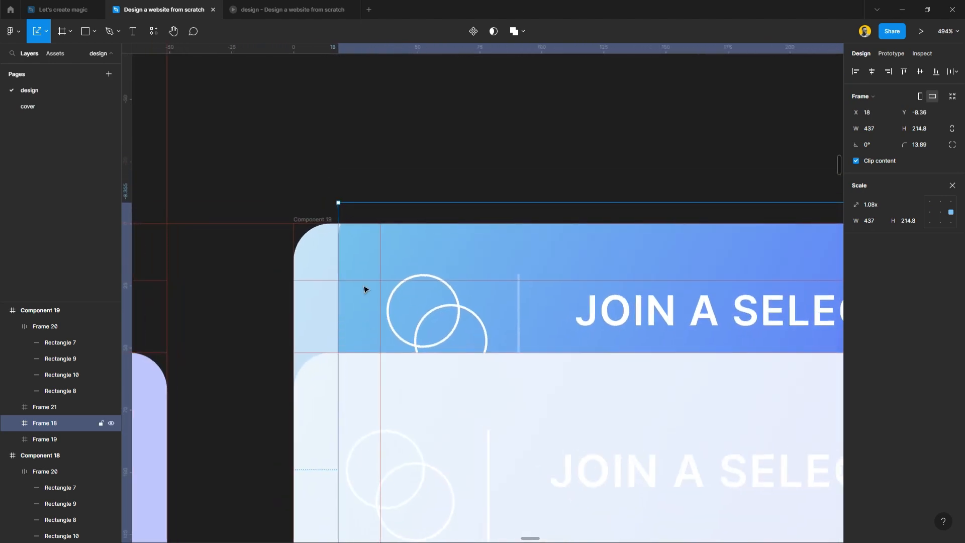
# - Move Component 19's Frame 18 down to the middle card's top guide at Y 23
pyautogui.moveTo(361, 238); pyautogui.dragTo(361, 318)
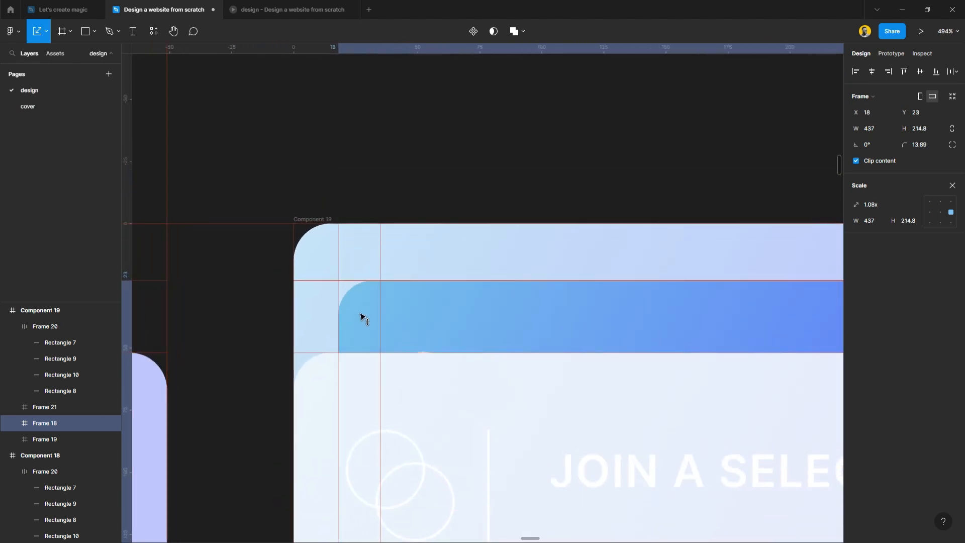
pyautogui.scroll(-5, 361, 321)
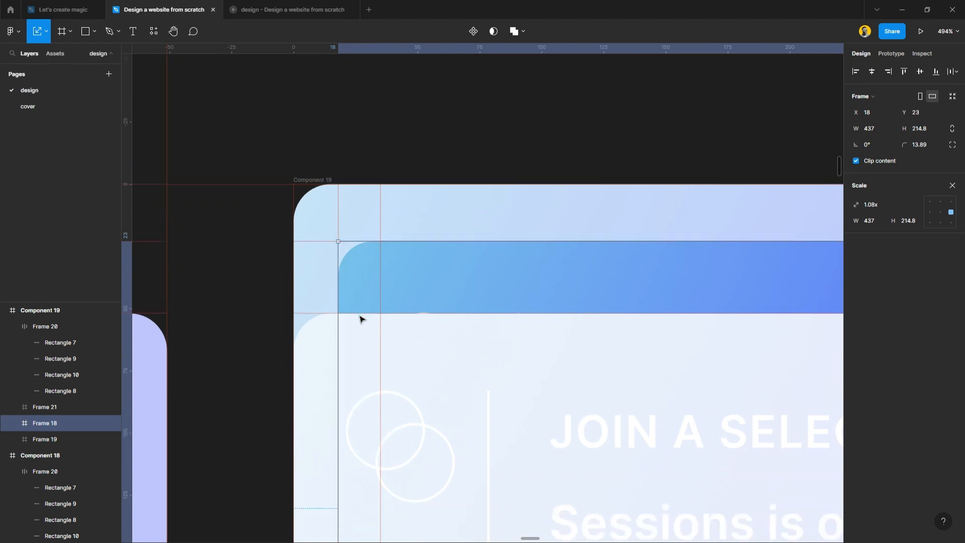
pyautogui.scroll(-4, 362, 319)
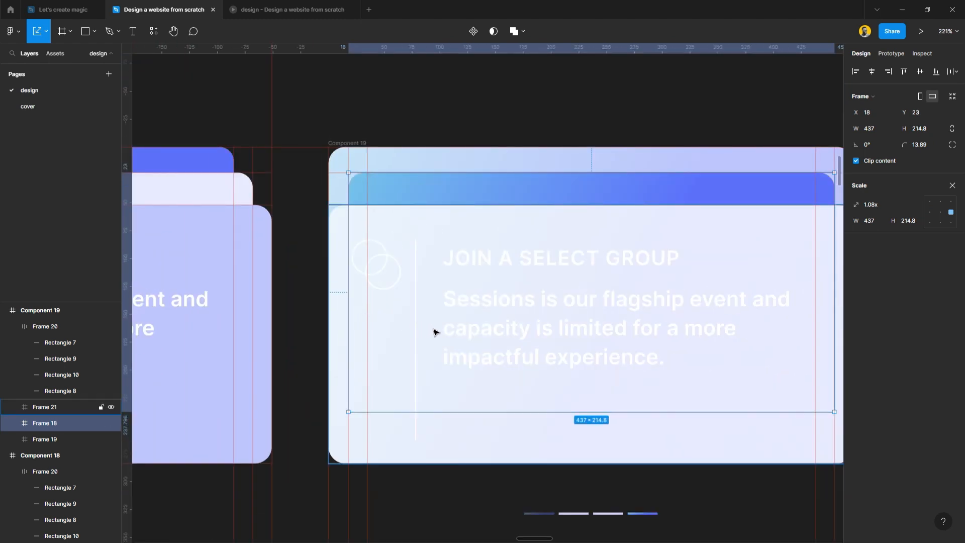
pyautogui.scroll(3, 435, 314)
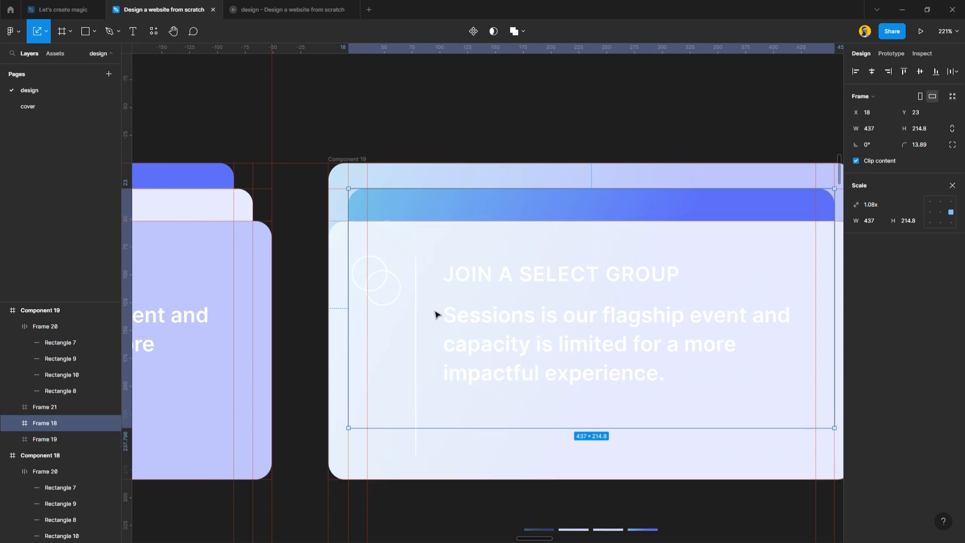
# - Scale Component 19's Frame 19 inward on both sides, left edge to the X 35 guide and right edge to X 455, 420 wide
pyautogui.click(438, 238)
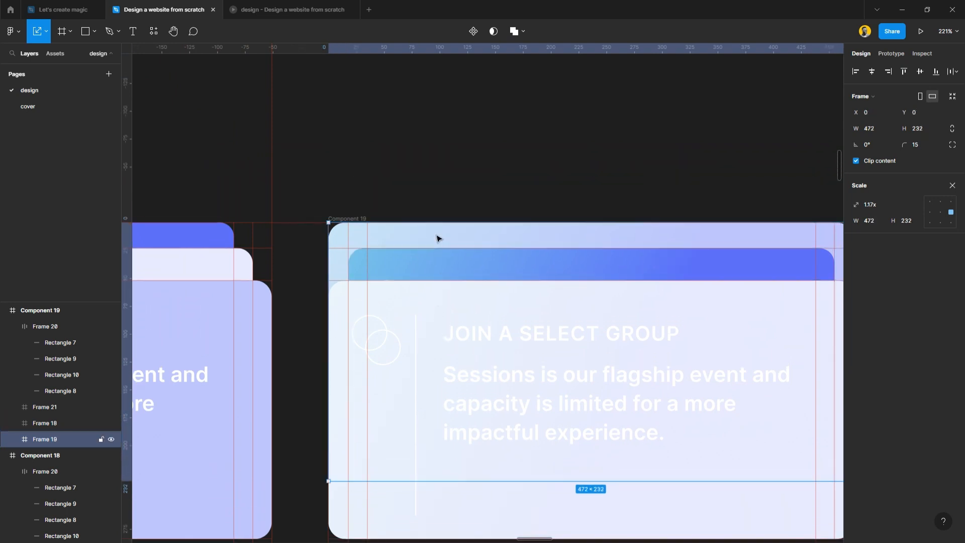
pyautogui.moveTo(339, 271); pyautogui.dragTo(377, 271)
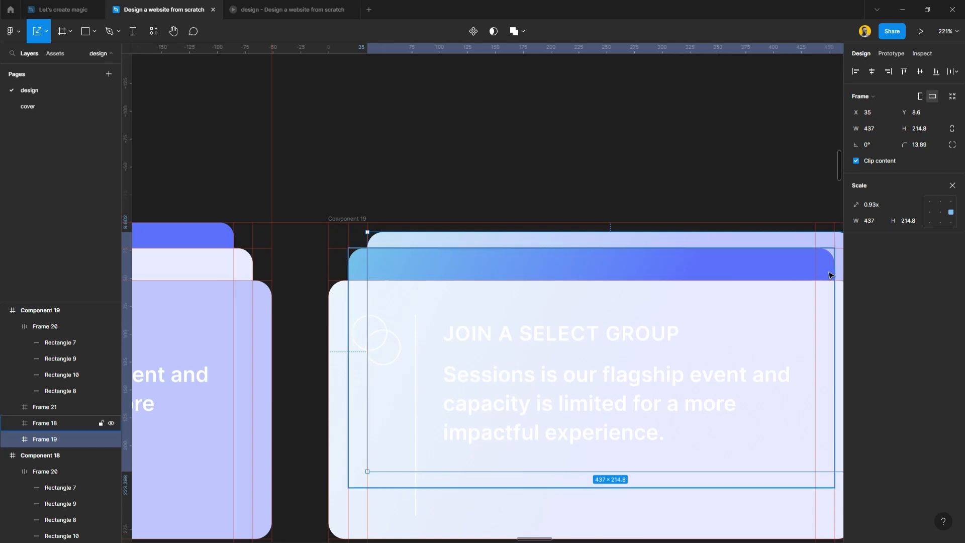
pyautogui.hscroll(3, 829, 275)
pyautogui.moveTo(763, 252); pyautogui.dragTo(744, 252)
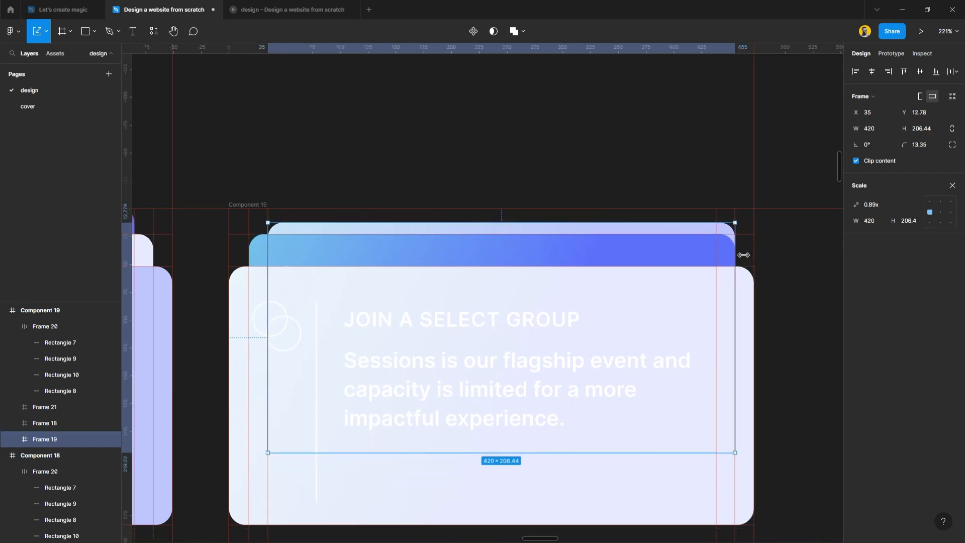
# - Move Component 19's Frame 19 up to the back card's top guide at Y 0
pyautogui.scroll(8, 708, 231)
pyautogui.scroll(3, 707, 233)
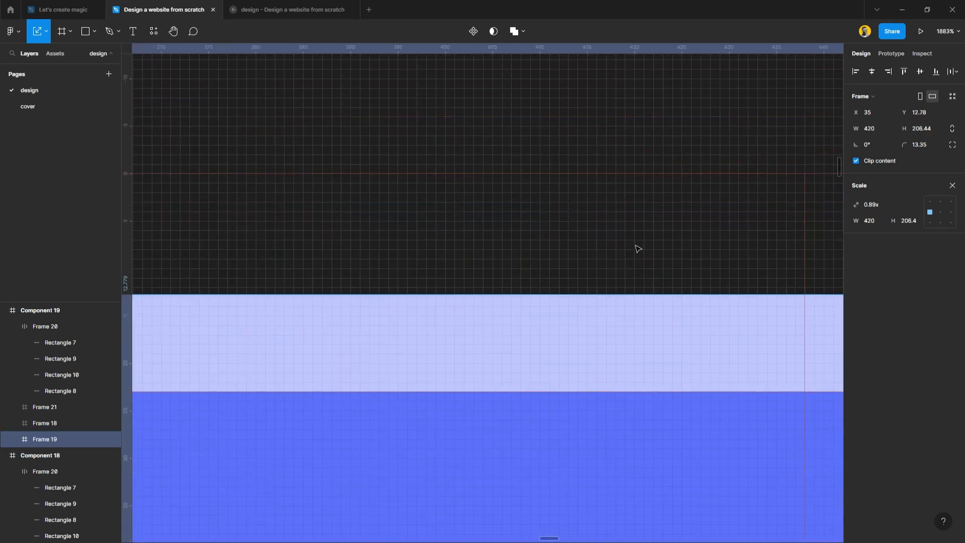
pyautogui.scroll(4, 637, 248)
pyautogui.scroll(1, 618, 264)
pyautogui.moveTo(597, 358); pyautogui.dragTo(599, 159)
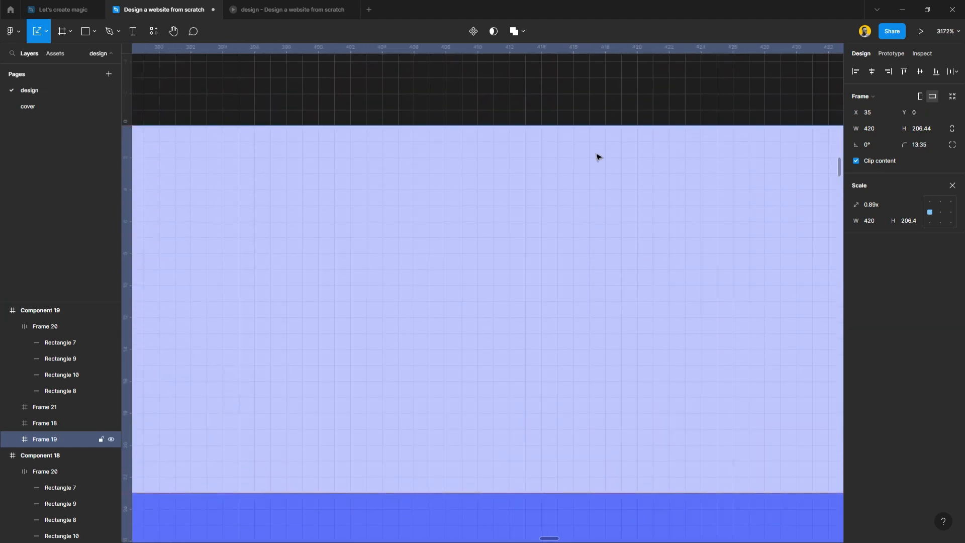
# - Examine how the side edges and corners of Component 19's stacked cards line up with the guides
pyautogui.scroll(-13, 571, 267)
pyautogui.scroll(5, 660, 351)
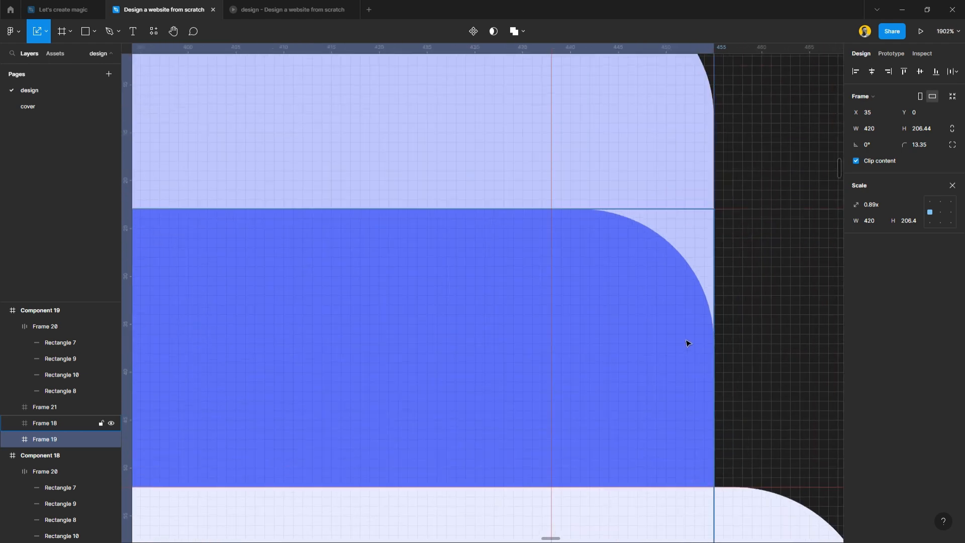
pyautogui.scroll(-6, 702, 359)
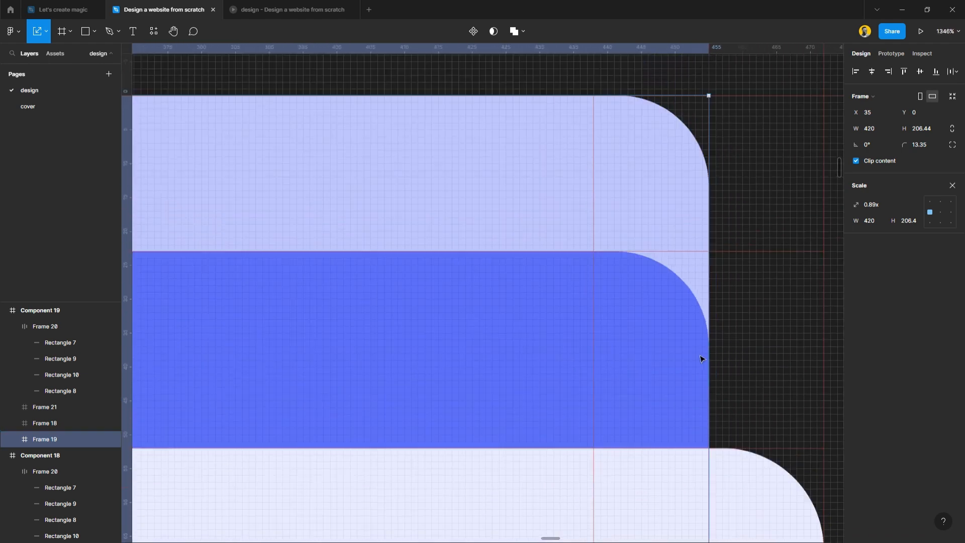
pyautogui.scroll(3, 396, 362)
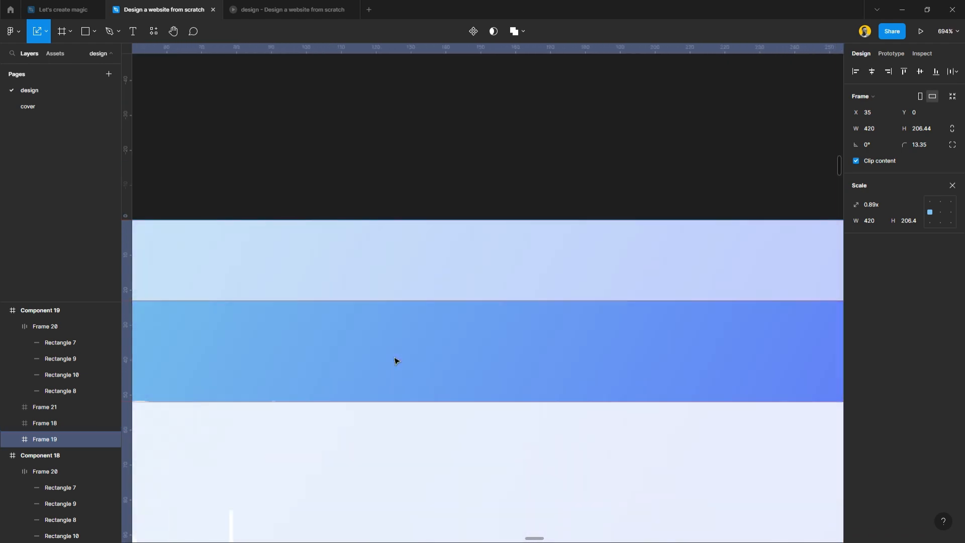
pyautogui.scroll(5, 395, 360)
pyautogui.scroll(-6, 325, 320)
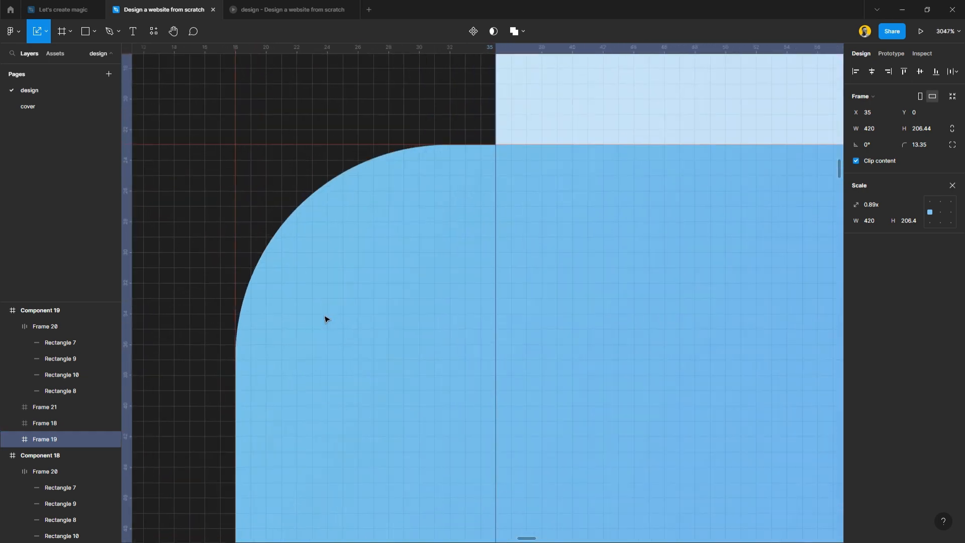
pyautogui.scroll(-10, 325, 319)
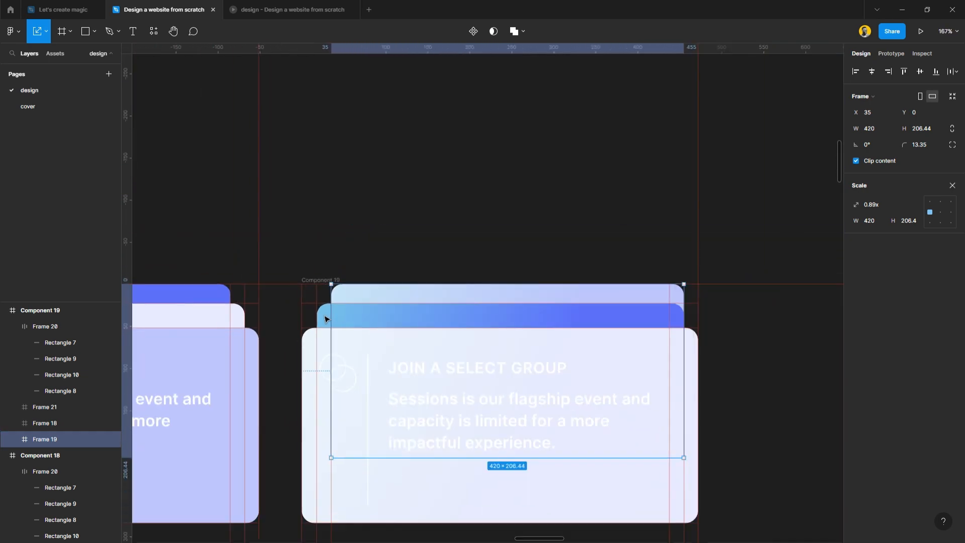
# - Move Component 18 left to X 7416, with equal 87 gaps to Component 17 and Component 19
pyautogui.click(384, 266)
pyautogui.hscroll(-4, 385, 266)
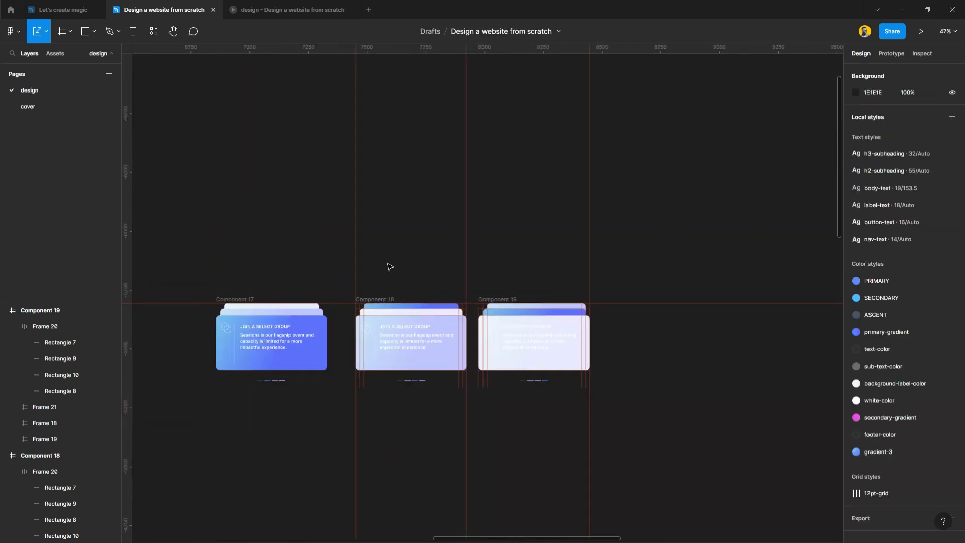
pyautogui.moveTo(420, 306); pyautogui.dragTo(412, 306)
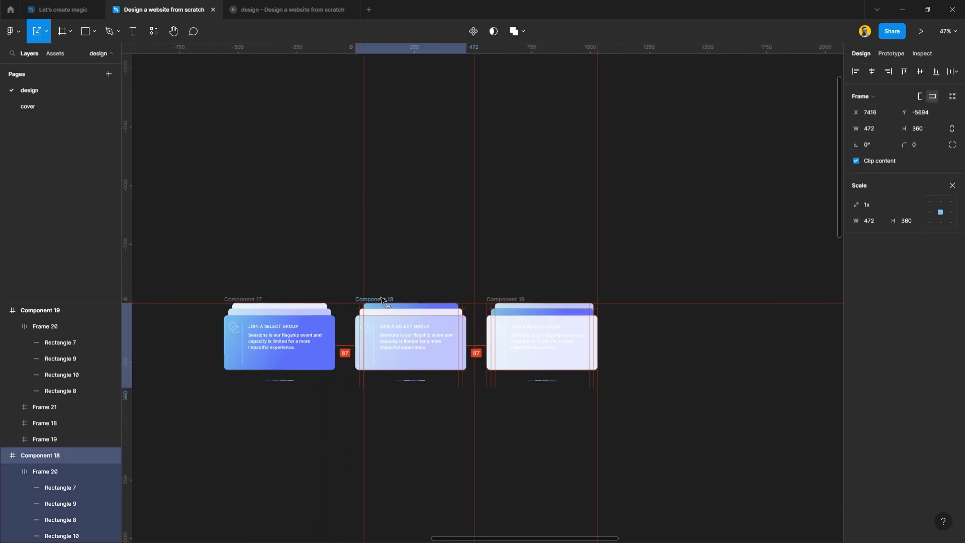
pyautogui.click(436, 263)
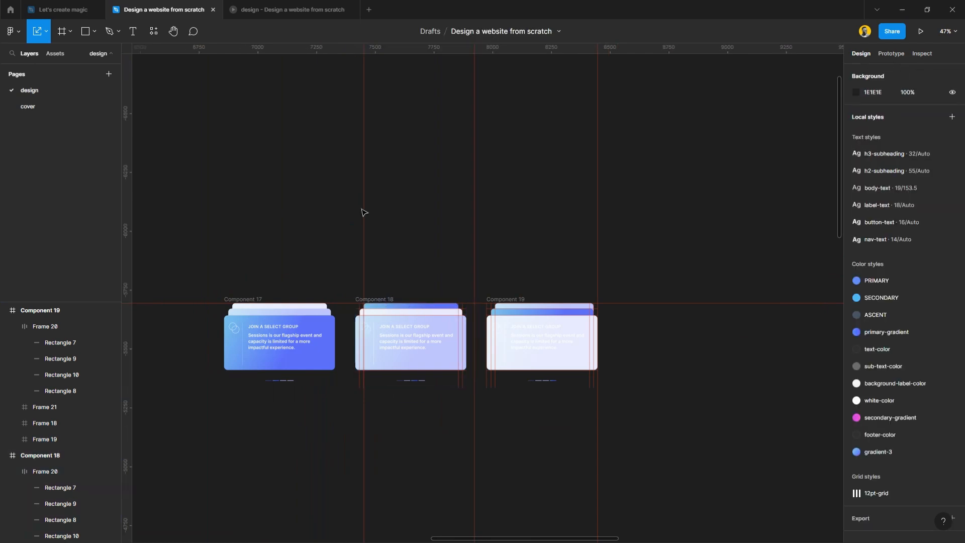
# - Combine Component 17, Component 18 and Component 19 into one component set with three variants
pyautogui.hscroll(-3, 420, 223)
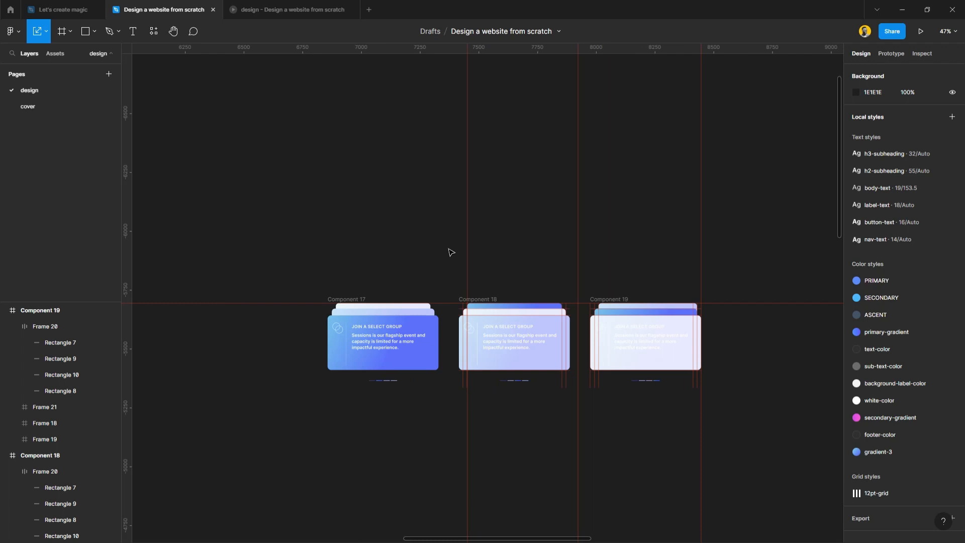
pyautogui.scroll(-1, 320, 259)
pyautogui.scroll(3, 502, 352)
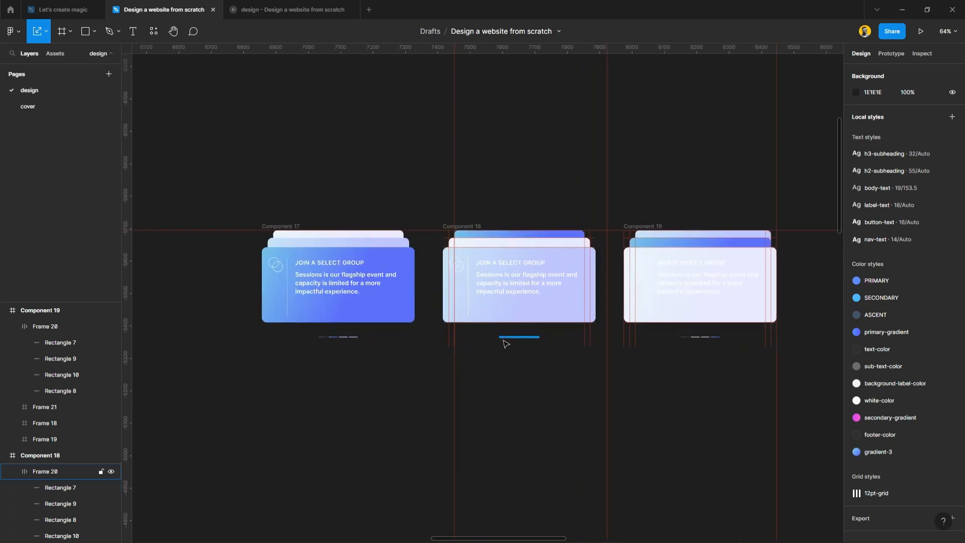
pyautogui.hscroll(2, 505, 343)
pyautogui.moveTo(182, 179); pyautogui.dragTo(780, 396)
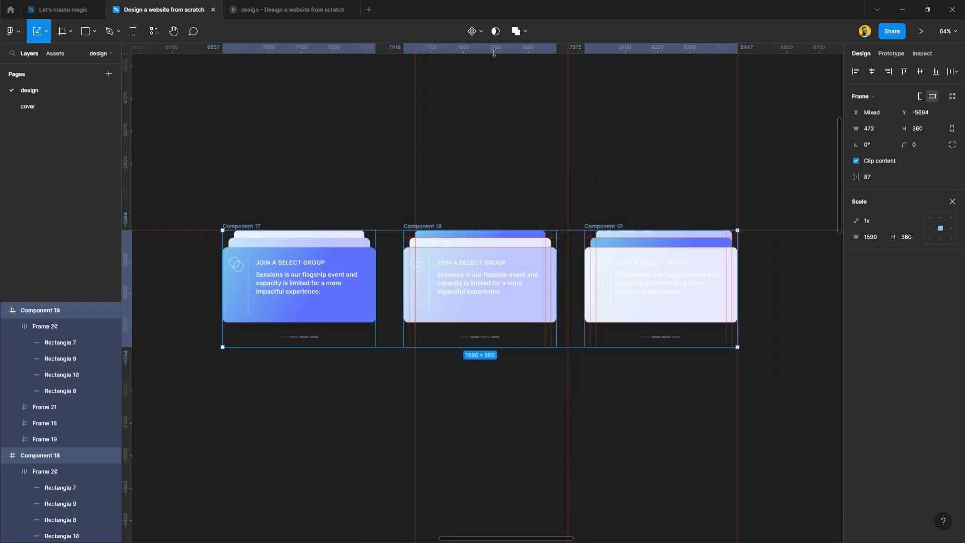
pyautogui.click(480, 32)
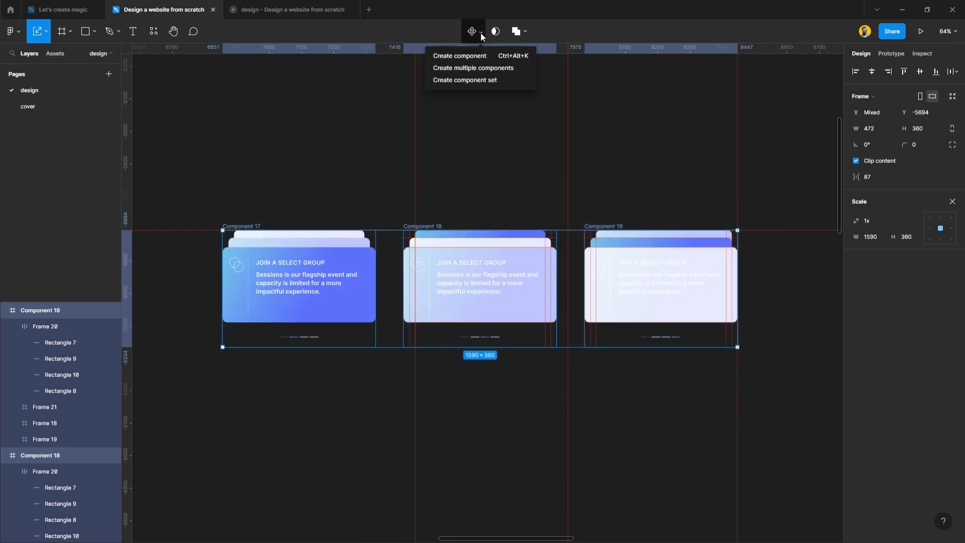
pyautogui.click(477, 82)
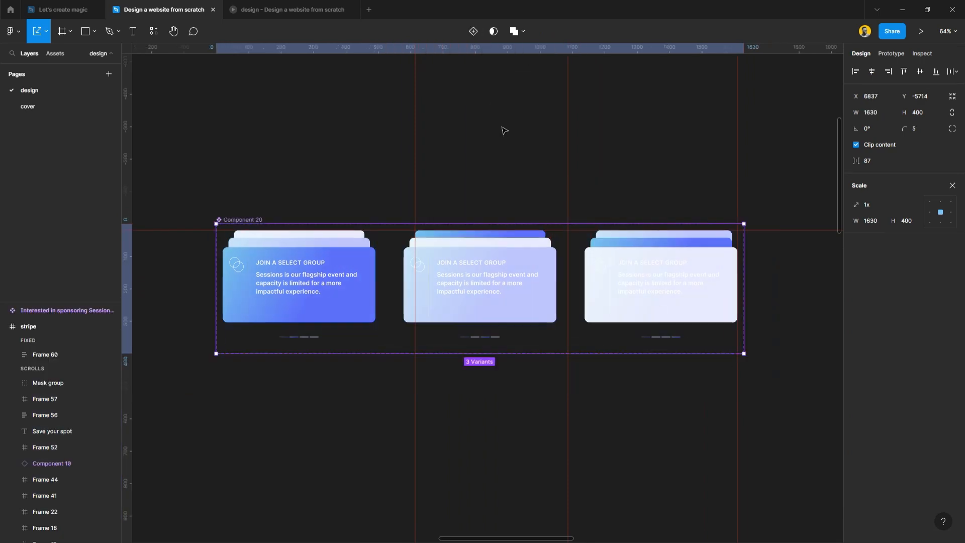
pyautogui.click(536, 173)
# - Draw a new square frame of about 957 × 957 beside the stacked-card component set, beyond the Component 19 variant
pyautogui.hscroll(3, 536, 172)
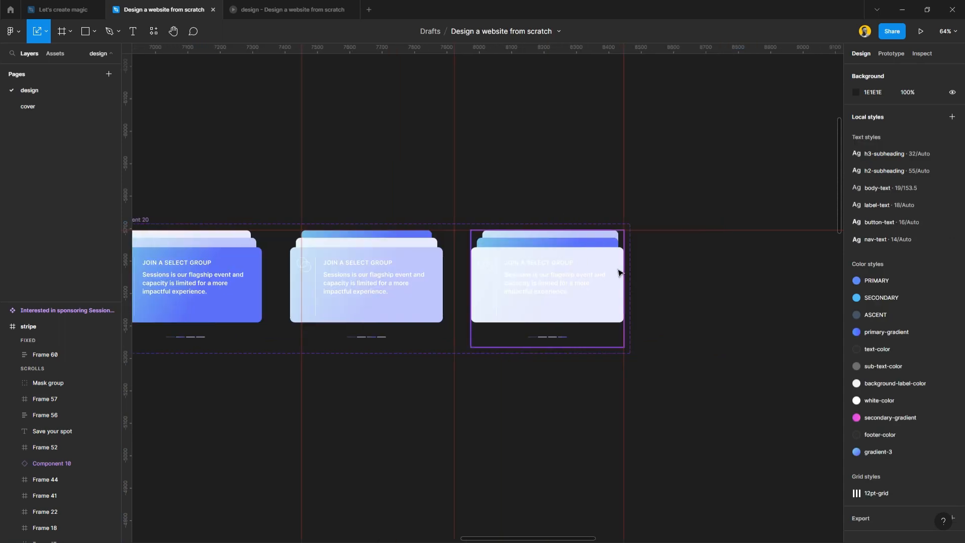
pyautogui.press('f')
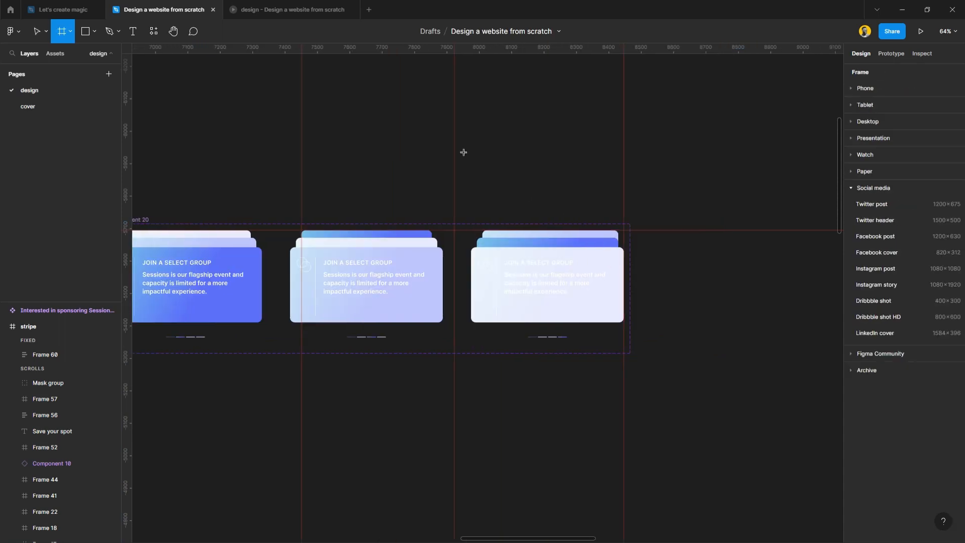
pyautogui.hscroll(6, 710, 229)
pyautogui.moveTo(471, 174); pyautogui.dragTo(781, 406)
pyautogui.scroll(-2, 610, 301)
pyautogui.hscroll(1, 609, 301)
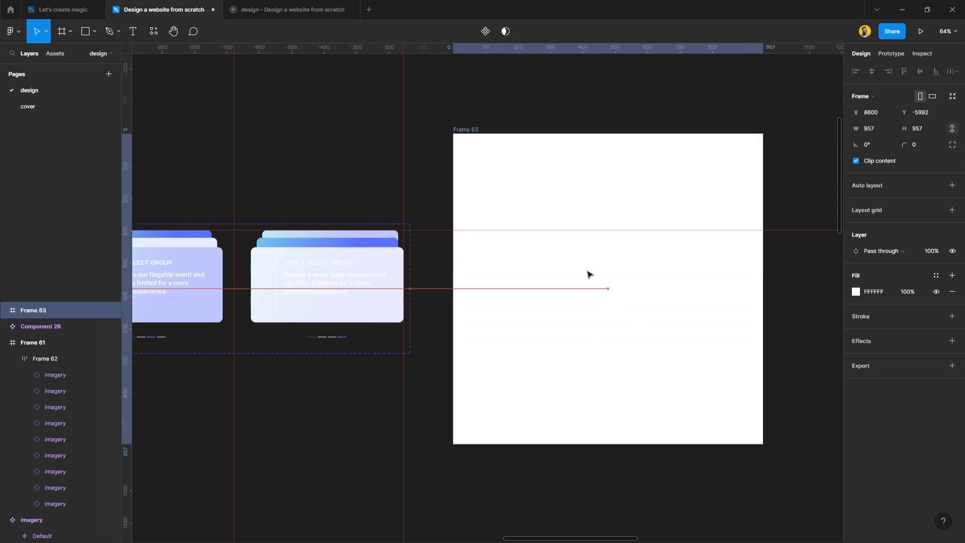
pyautogui.click(422, 366)
# - Switch from design to prototype editing for the stacked-card component set
pyautogui.hscroll(-8, 421, 363)
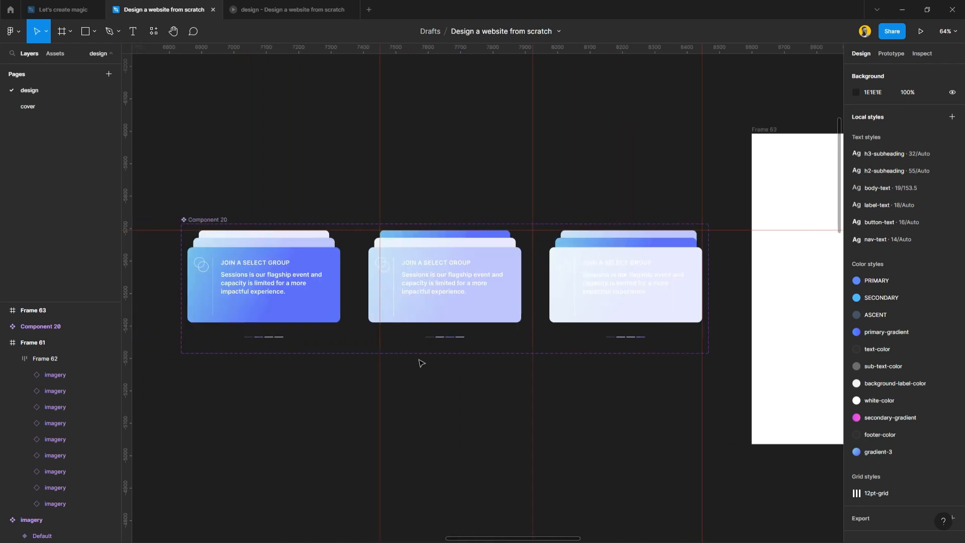
pyautogui.hscroll(-2, 412, 357)
pyautogui.scroll(5, 255, 297)
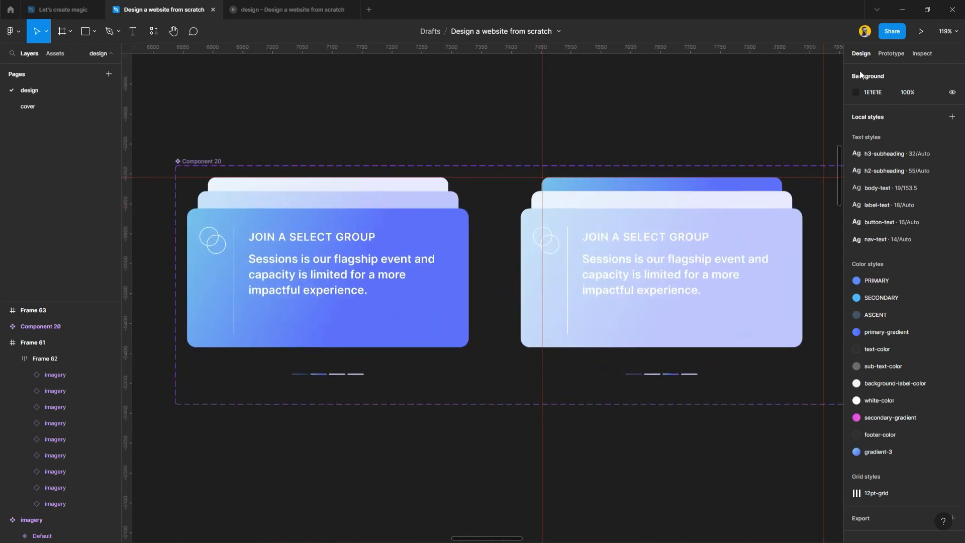
pyautogui.click(892, 54)
pyautogui.click(465, 246)
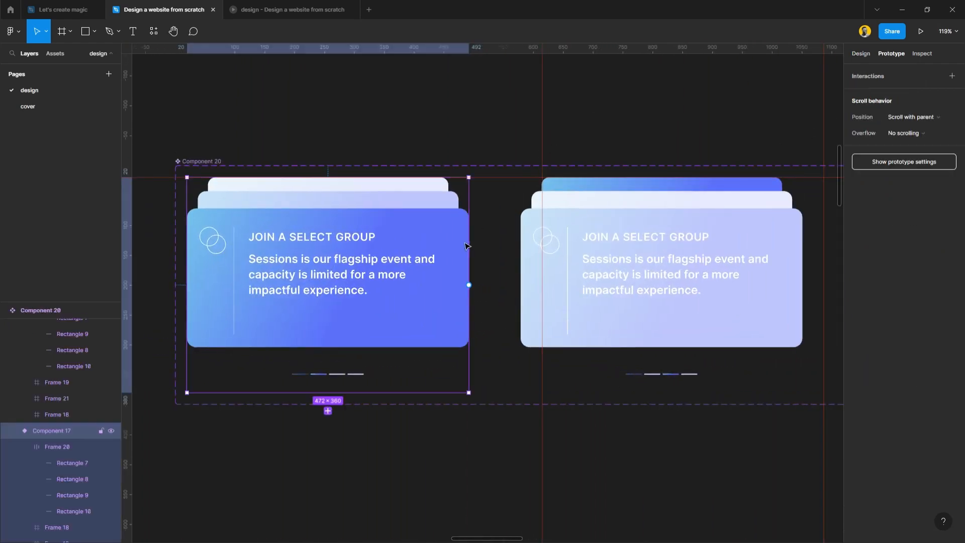
pyautogui.moveTo(469, 285); pyautogui.dragTo(578, 280)
pyautogui.click(762, 118)
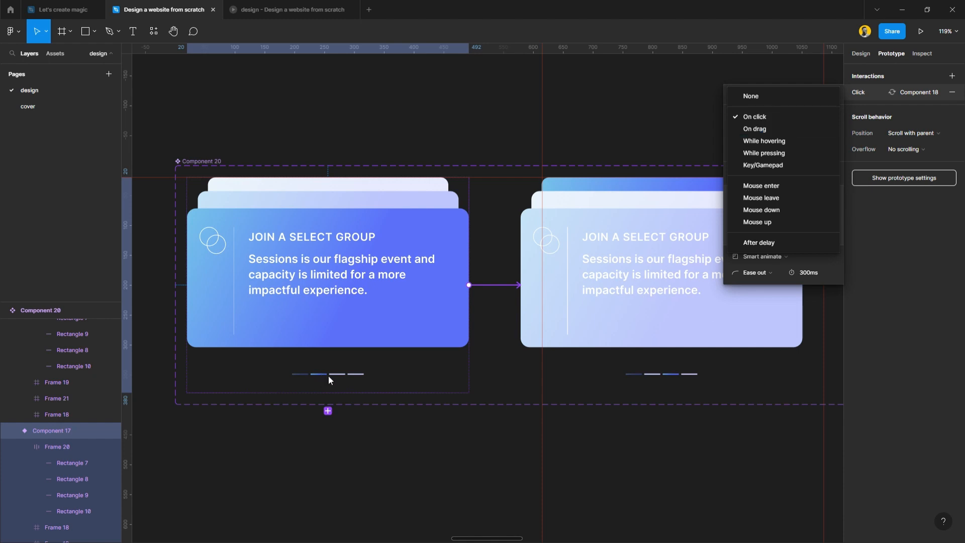
pyautogui.click(492, 286)
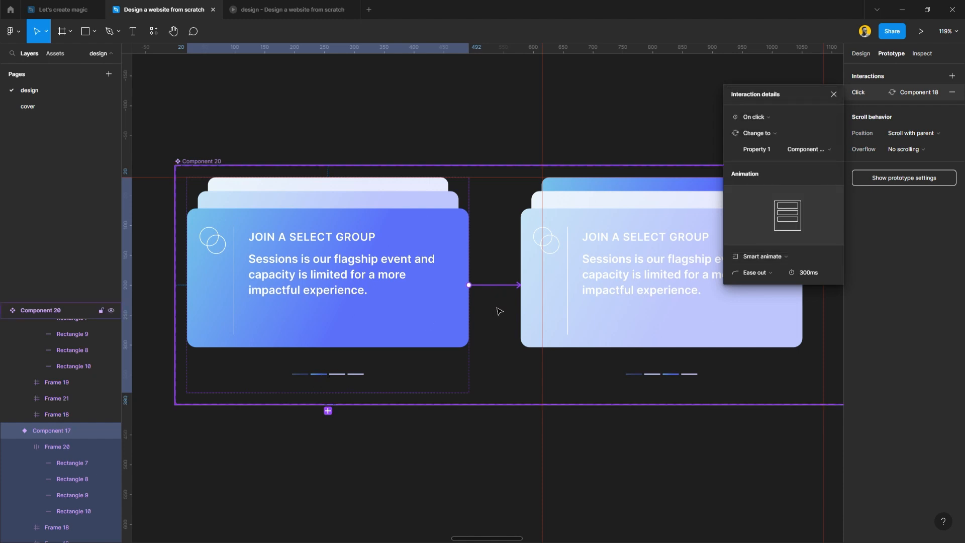
pyautogui.hotkey('ctrl', 'z')
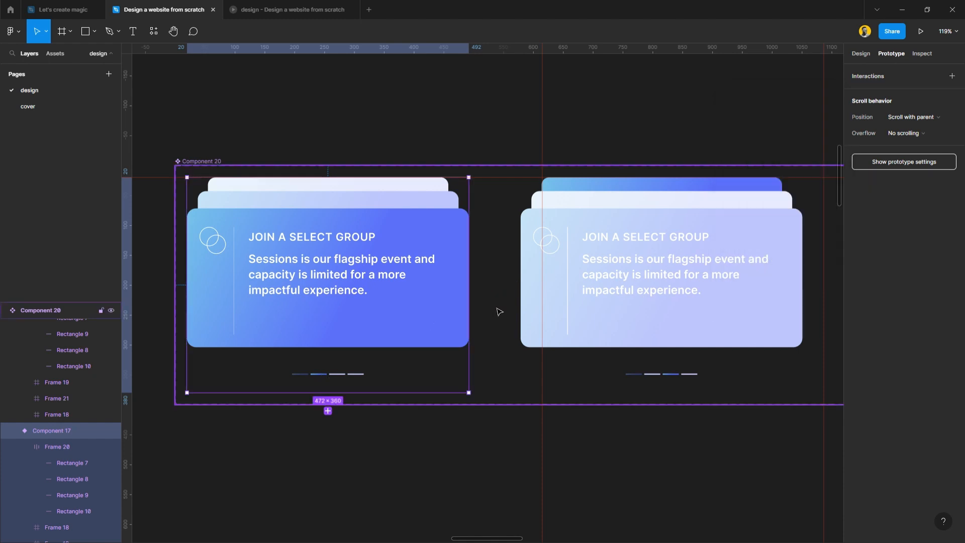
# - Link the third indicator bar under Component 17 to Component 18 as an on-click change with Smart animate
pyautogui.doubleClick(326, 377)
pyautogui.doubleClick(340, 377)
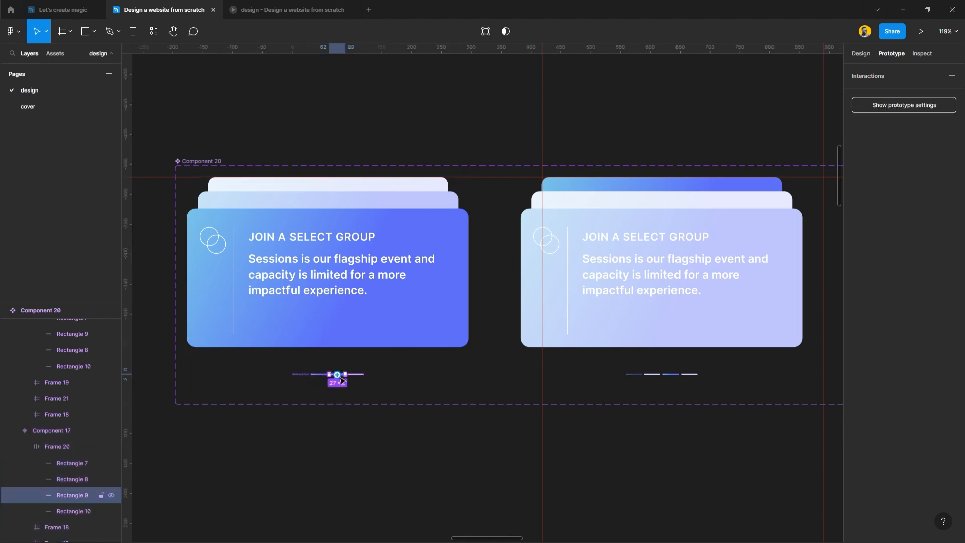
pyautogui.moveTo(340, 378); pyautogui.dragTo(604, 278)
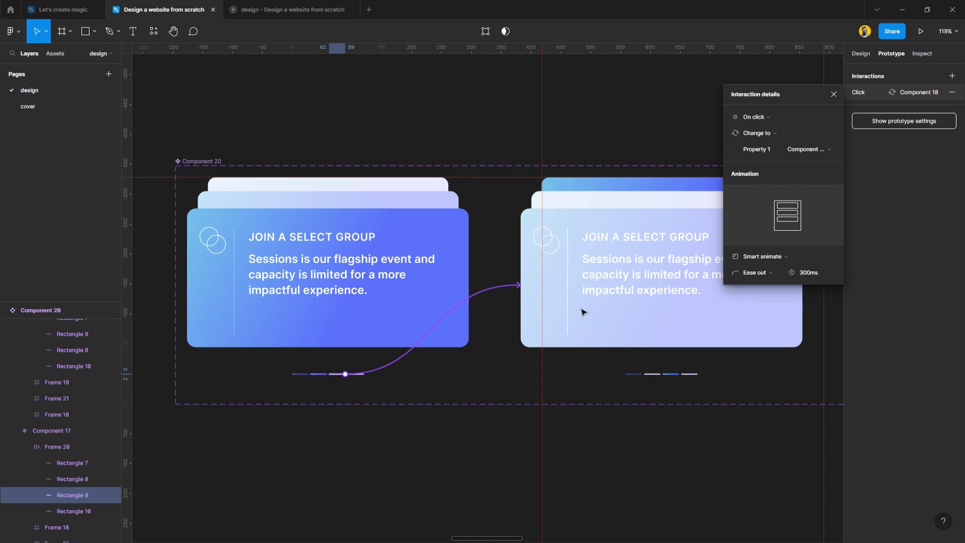
pyautogui.click(489, 146)
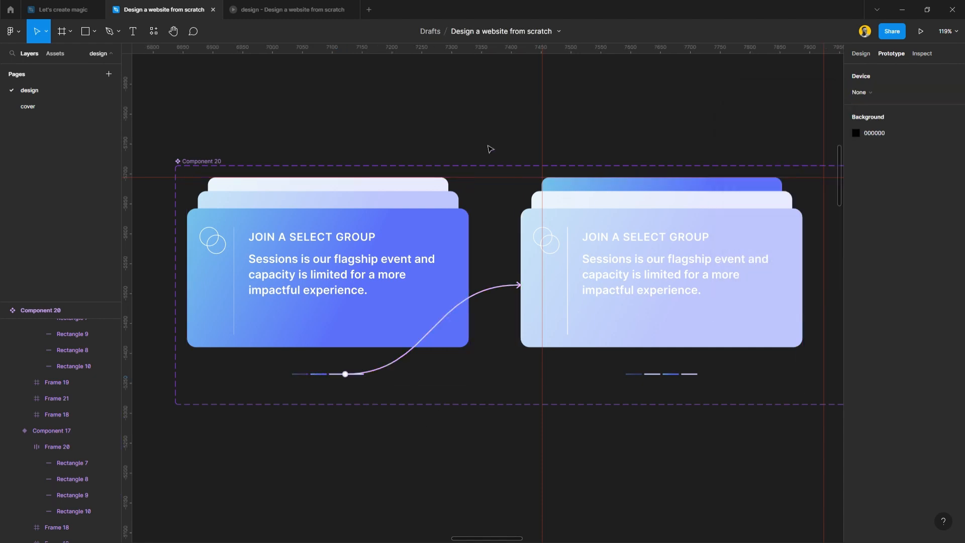
# - Connect the whole Component 17 variant to Component 18 and set its trigger to After delay, 800ms
pyautogui.click(428, 261)
pyautogui.moveTo(469, 290); pyautogui.dragTo(626, 255)
pyautogui.hscroll(5, 492, 297)
pyautogui.hscroll(3, 493, 296)
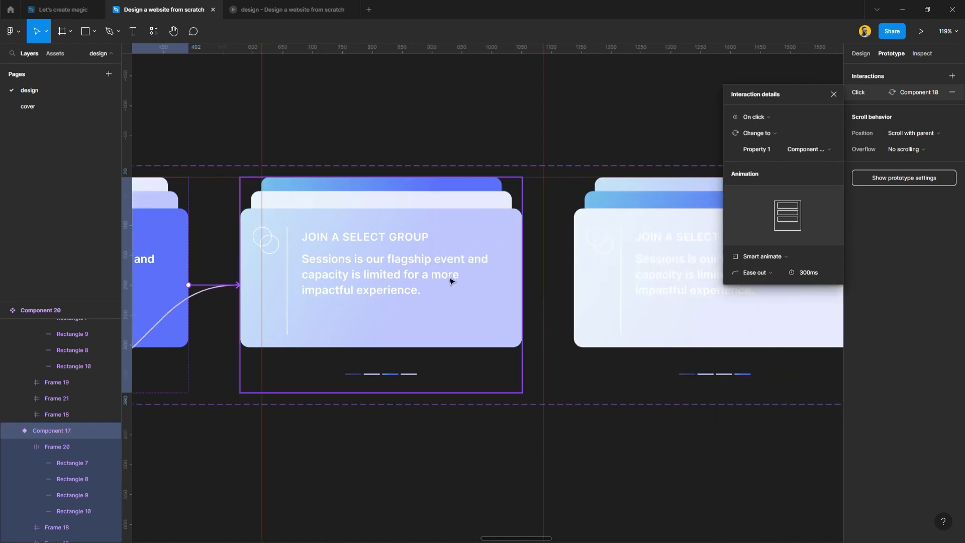
pyautogui.hscroll(-3, 394, 289)
pyautogui.scroll(5, 248, 304)
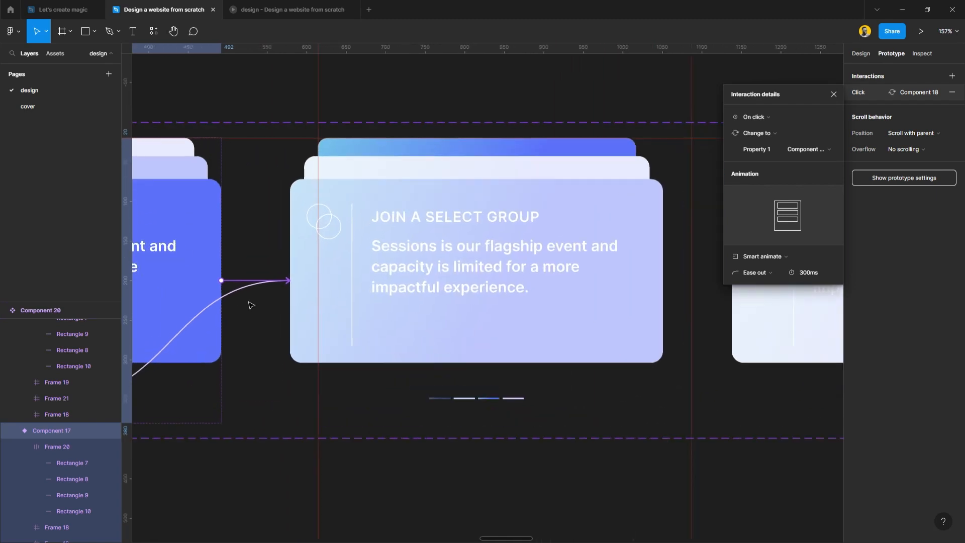
pyautogui.scroll(-3, 247, 167)
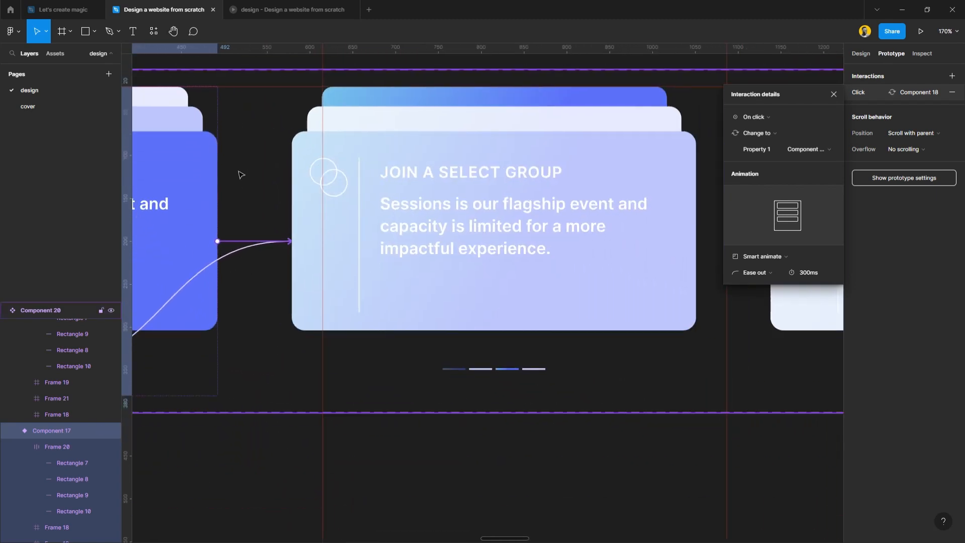
pyautogui.click(782, 118)
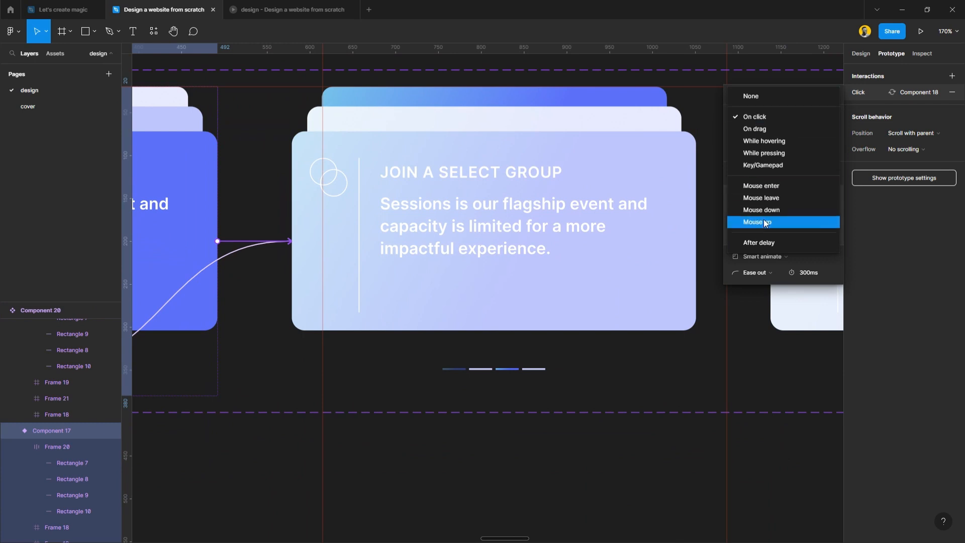
pyautogui.click(762, 243)
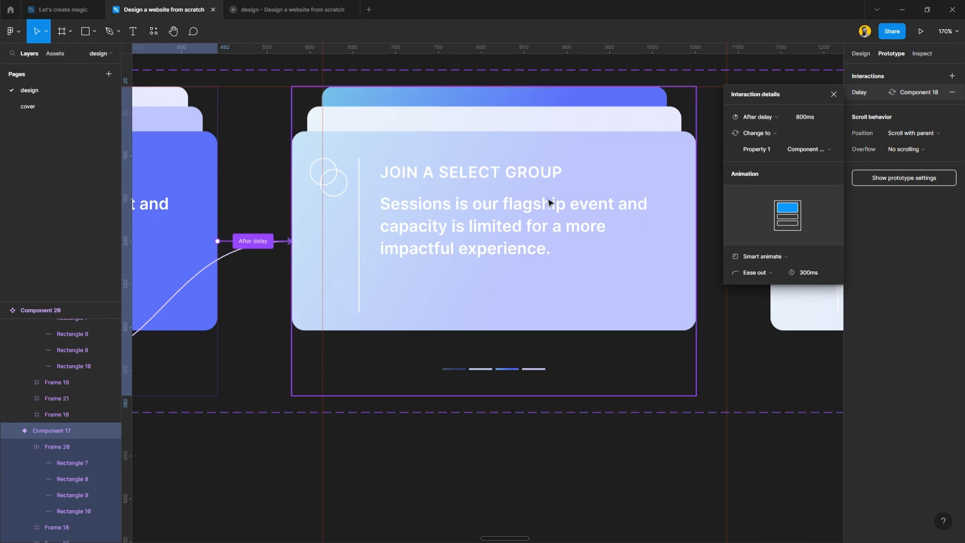
# - Link the fourth indicator bar under Component 18 to Component 19 as an on-click change with Smart animate
pyautogui.click(437, 169)
pyautogui.hscroll(5, 458, 215)
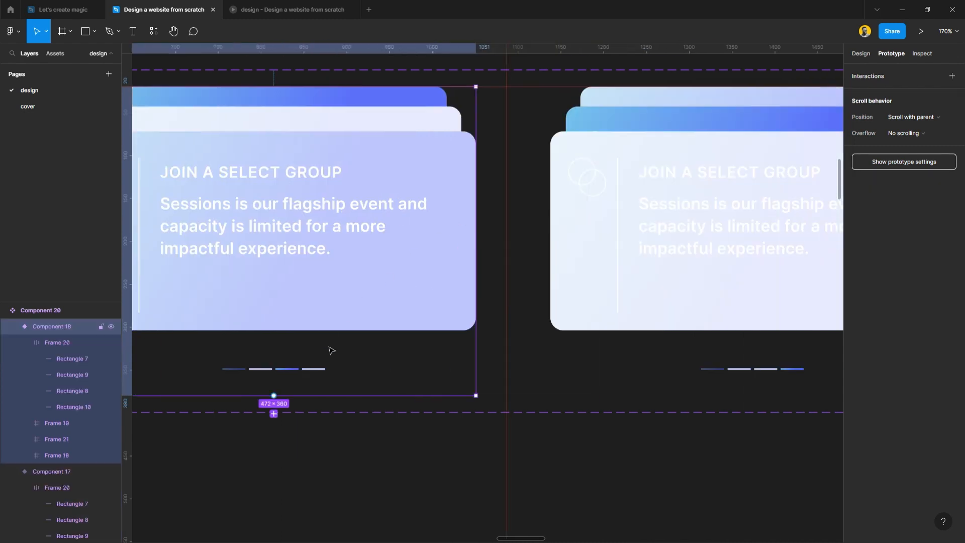
pyautogui.doubleClick(317, 370)
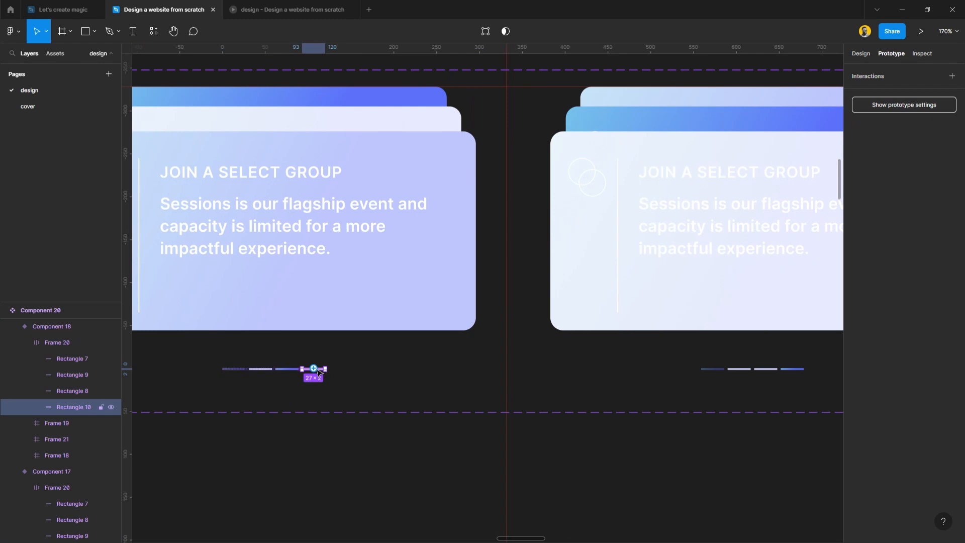
pyautogui.moveTo(325, 369); pyautogui.dragTo(679, 252)
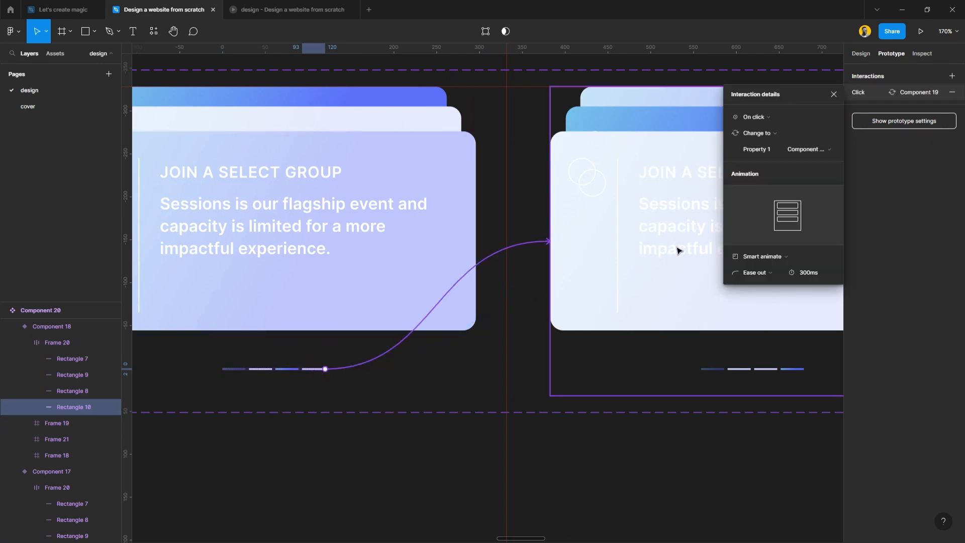
pyautogui.click(517, 123)
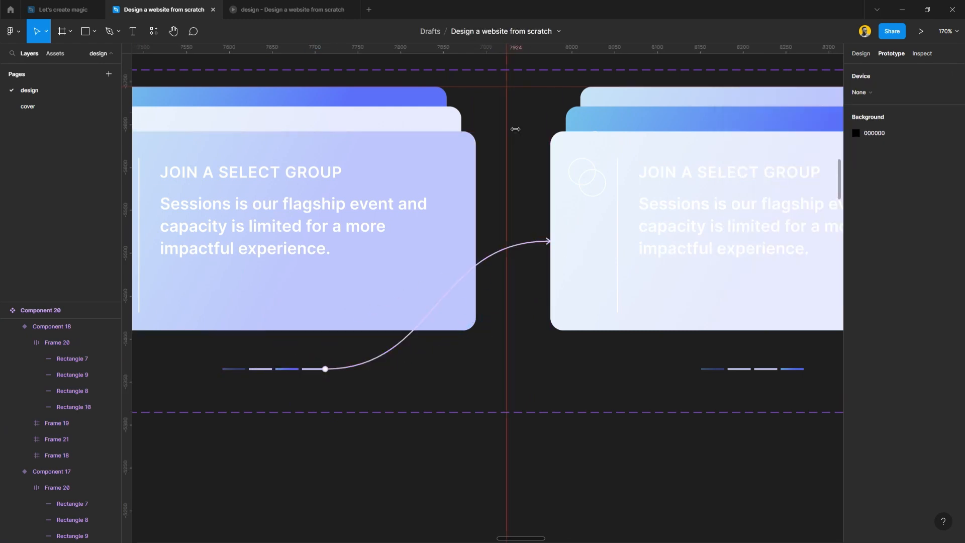
# - Connect the whole Component 18 variant to Component 19 and set its trigger to After delay, 800ms
pyautogui.click(437, 155)
pyautogui.moveTo(477, 239); pyautogui.dragTo(629, 221)
pyautogui.click(760, 117)
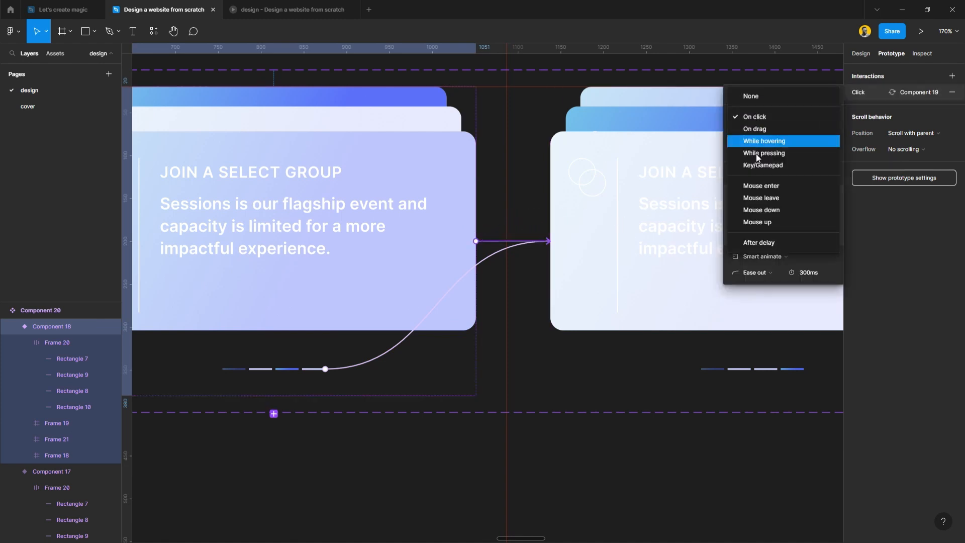
pyautogui.click(756, 244)
# - Link the second indicator bar under Component 19 back to Component 17 as an on-click change with Smart animate
pyautogui.hscroll(8, 521, 233)
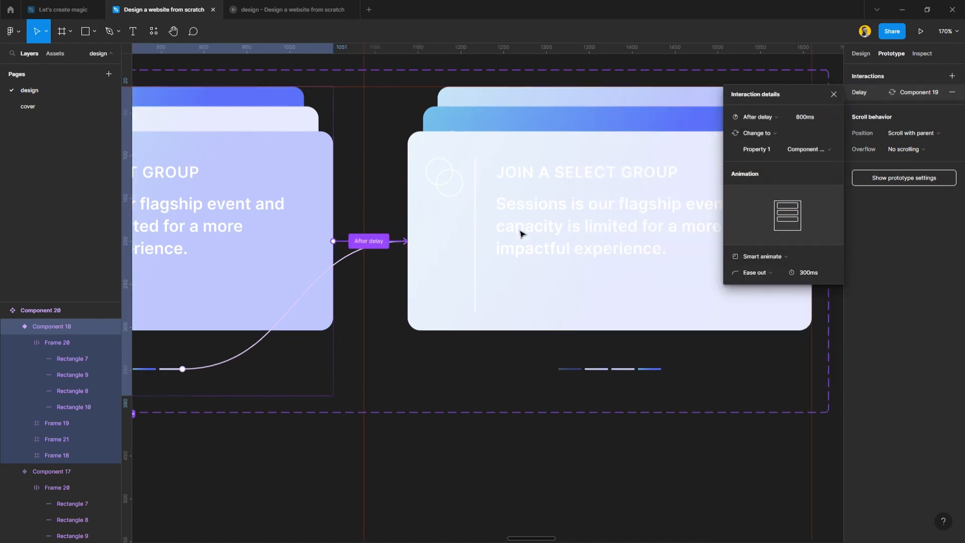
pyautogui.hscroll(-1, 521, 234)
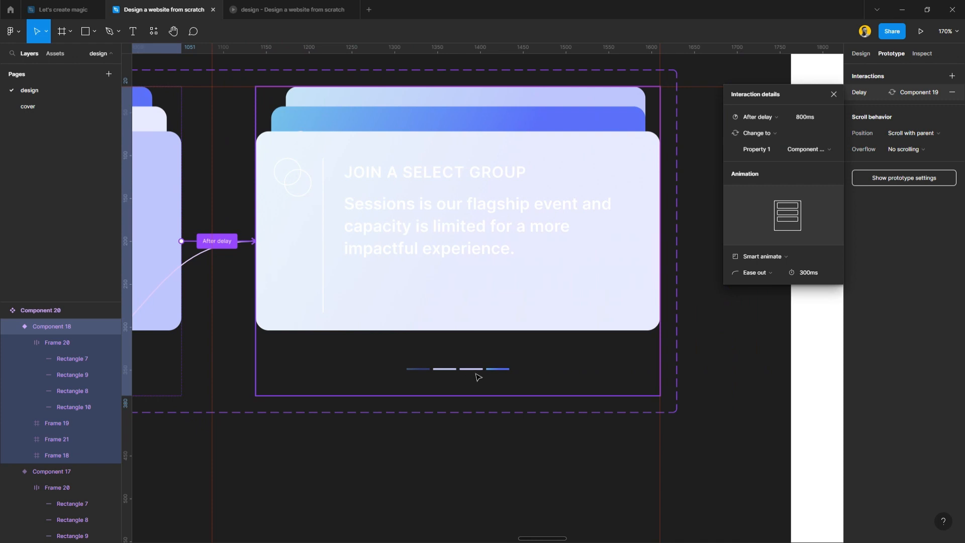
pyautogui.click(448, 372)
pyautogui.doubleClick(448, 371)
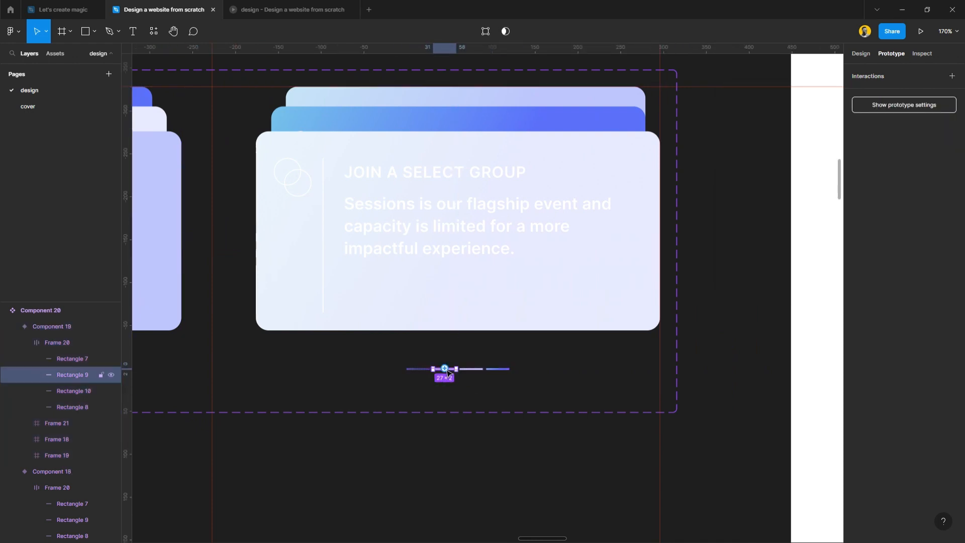
pyautogui.scroll(-1, 447, 372)
pyautogui.scroll(-5, 447, 372)
pyautogui.hscroll(-5, 447, 371)
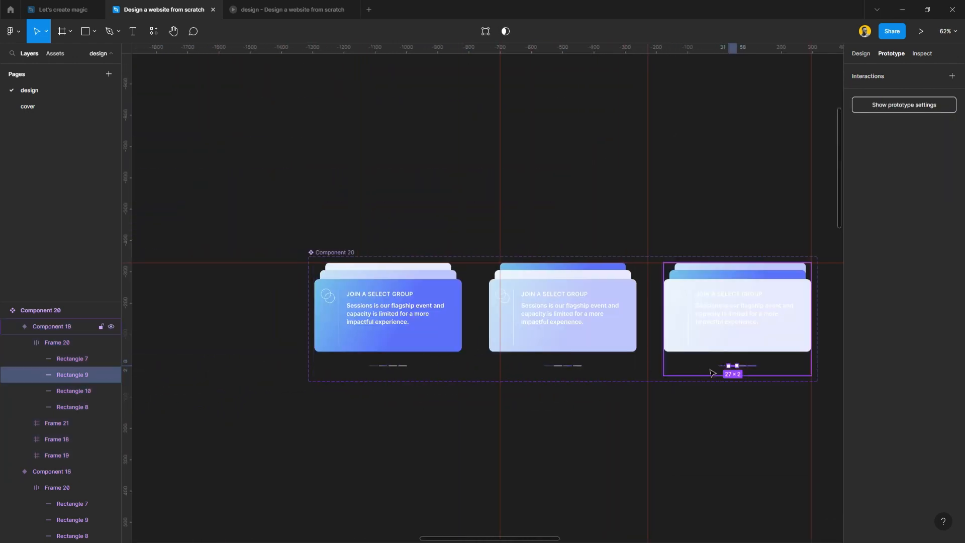
pyautogui.moveTo(733, 369); pyautogui.dragTo(402, 317)
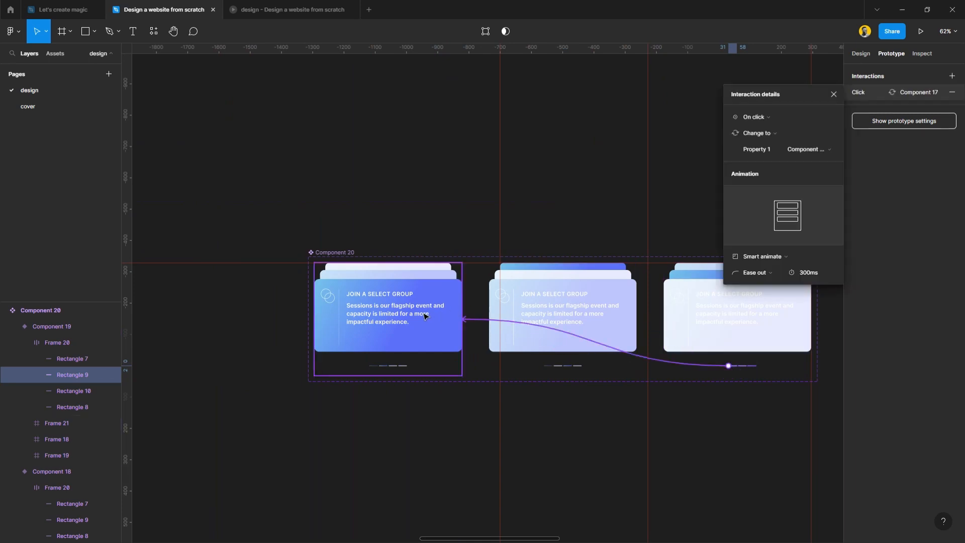
pyautogui.click(833, 96)
pyautogui.click(700, 189)
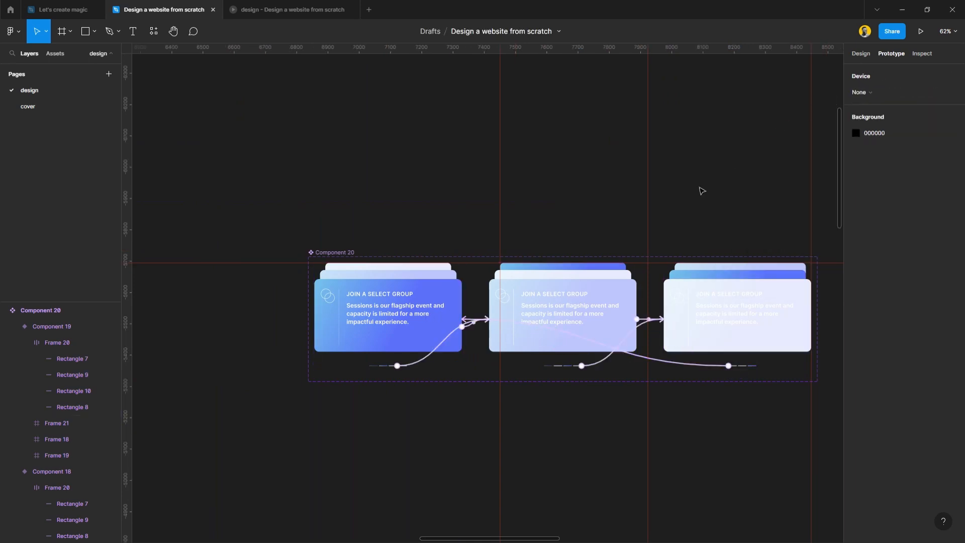
# - Connect the whole Component 19 variant back to Component 17 and set its trigger to After delay, 800ms
pyautogui.click(697, 318)
pyautogui.moveTo(664, 327); pyautogui.dragTo(428, 305)
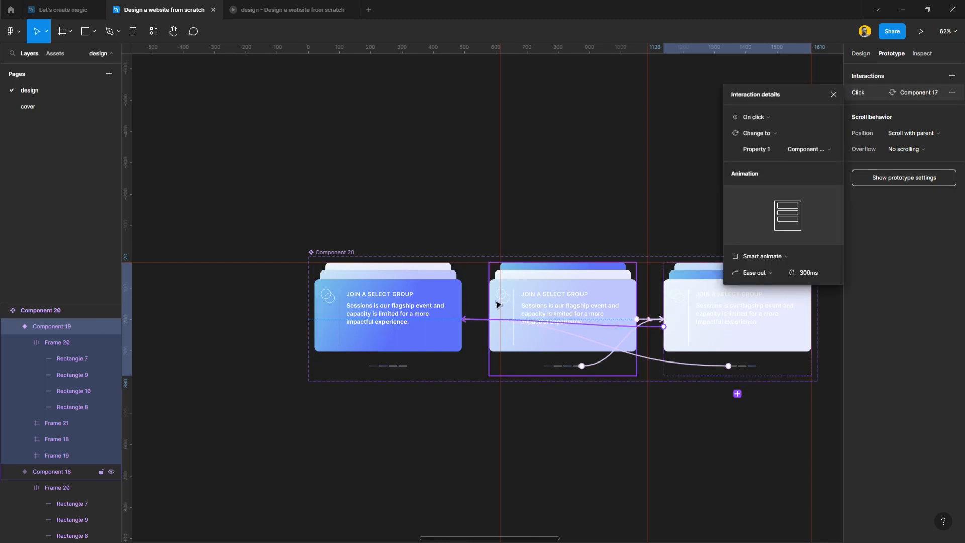
pyautogui.scroll(3, 482, 301)
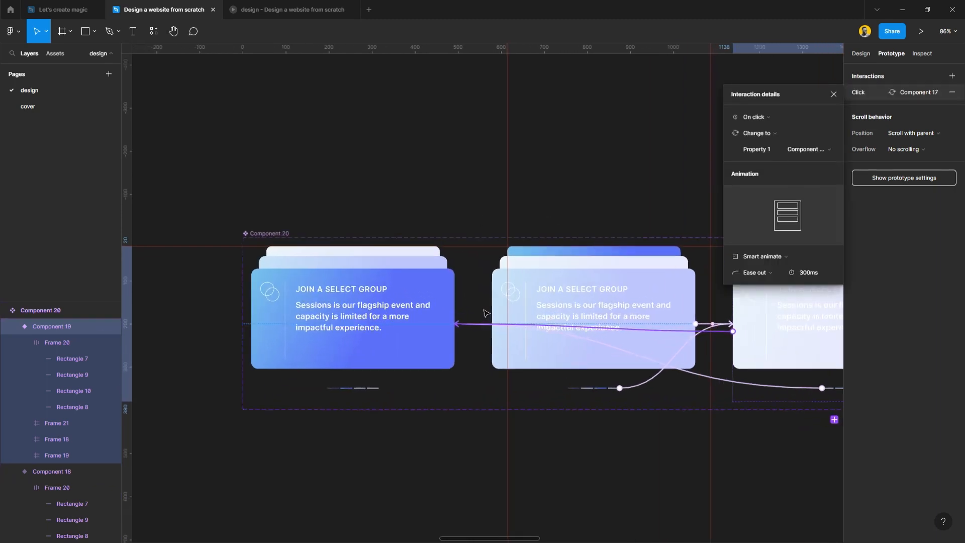
pyautogui.click(781, 115)
pyautogui.click(770, 245)
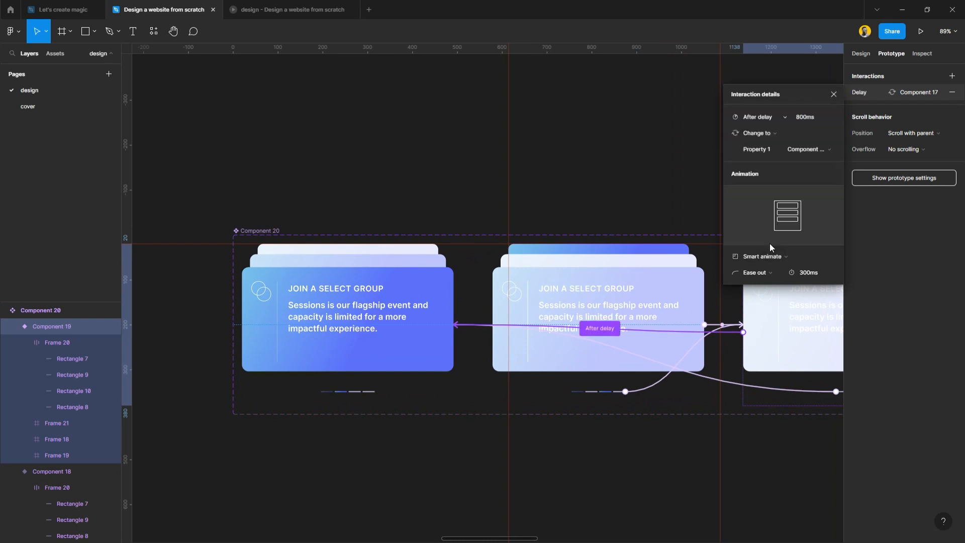
pyautogui.click(834, 94)
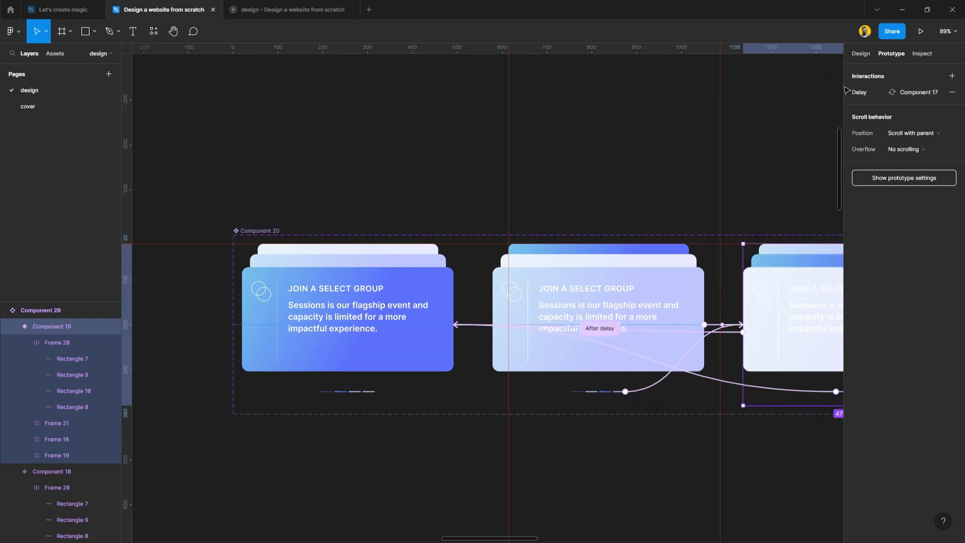
# - Place an instance of Component 20's blue card variant in Frame 63 and centre it in the frame
pyautogui.click(861, 53)
pyautogui.click(513, 228)
pyautogui.hscroll(5, 511, 233)
pyautogui.scroll(-3, 482, 236)
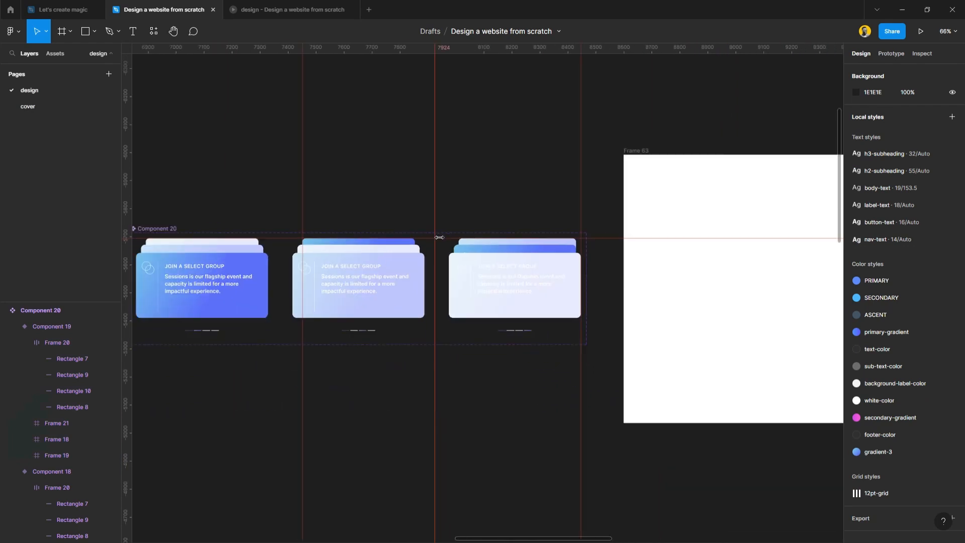
pyautogui.scroll(-3, 438, 237)
pyautogui.click(221, 269)
pyautogui.moveTo(221, 268); pyautogui.dragTo(689, 262)
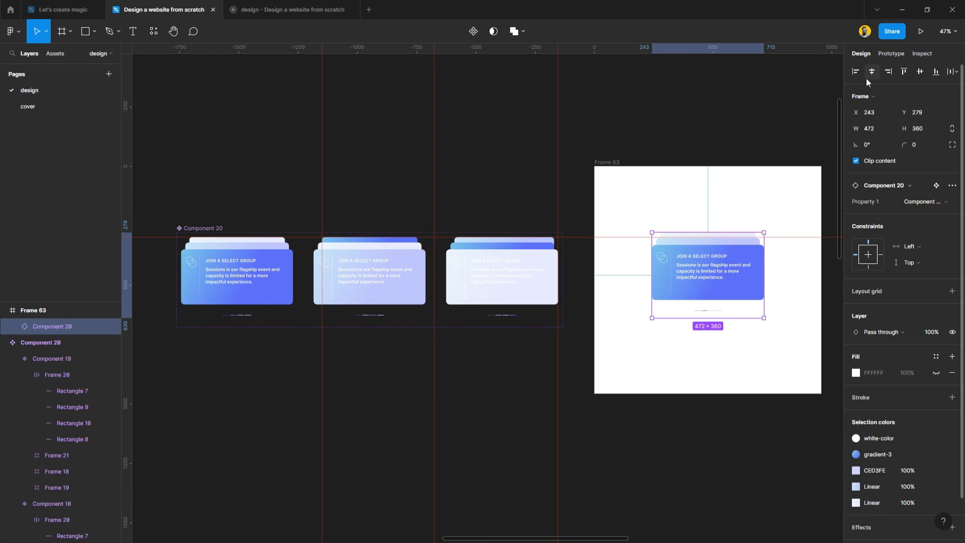
pyautogui.click(924, 78)
# - Run Frame 63 as a prototype to check the carousel's automatic advance and indicator bars, and return to the design file
pyautogui.click(616, 164)
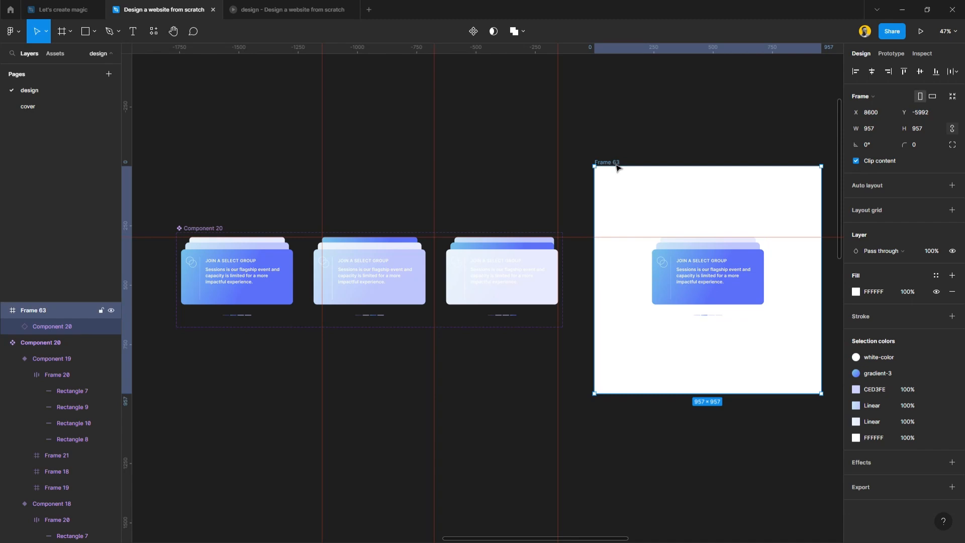
pyautogui.hotkey('shift', '2')
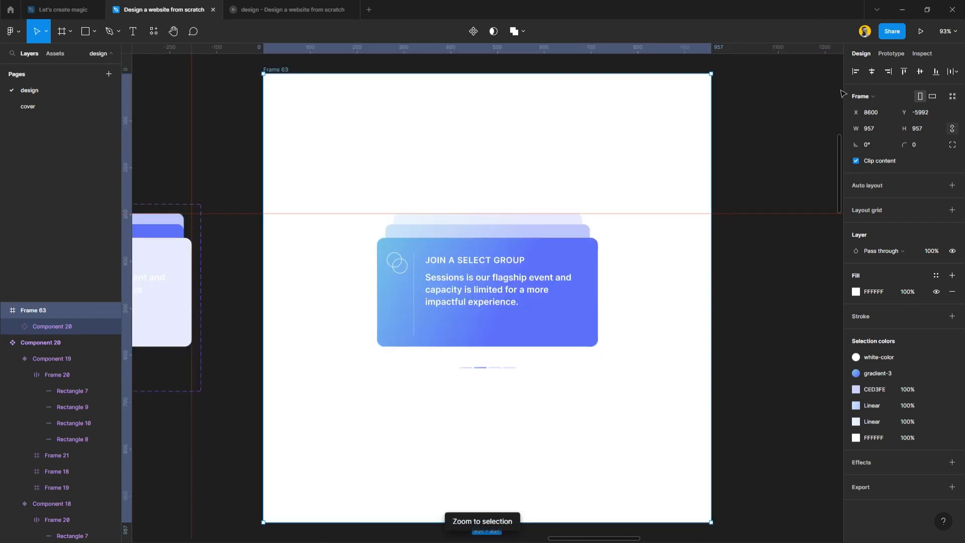
pyautogui.click(920, 32)
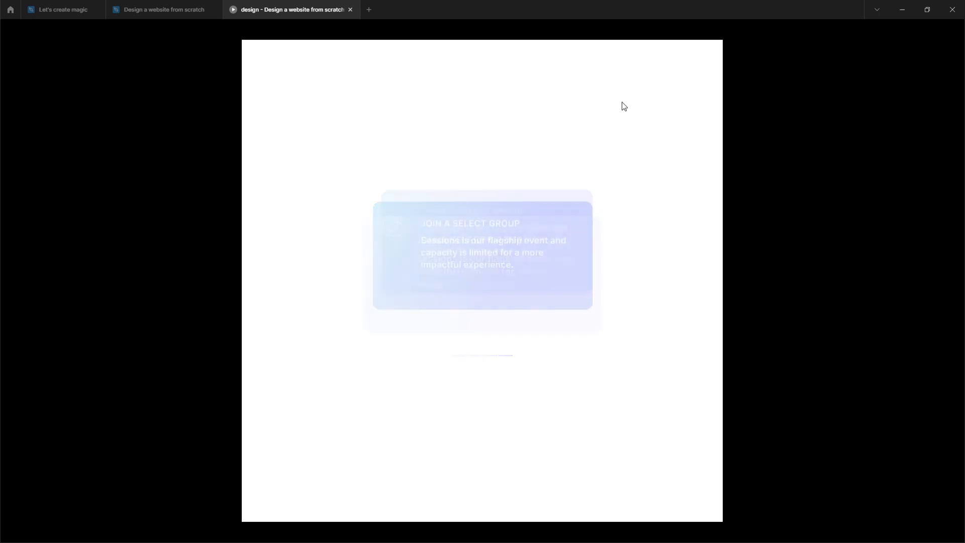
pyautogui.click(351, 11)
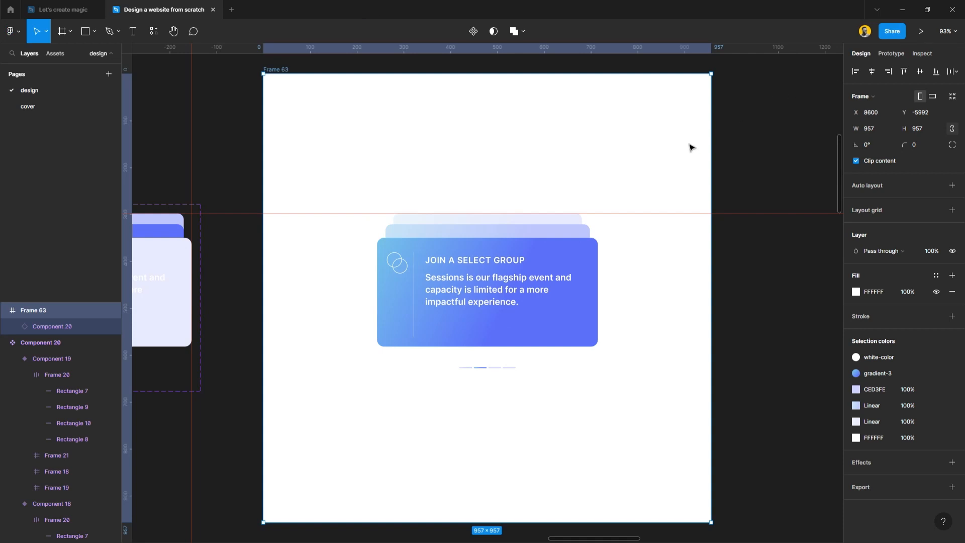
pyautogui.click(921, 31)
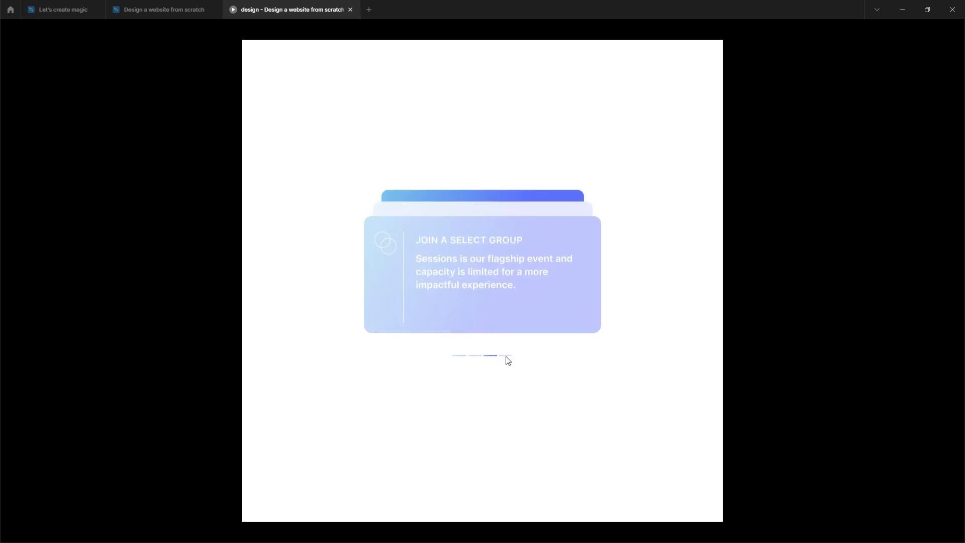
pyautogui.click(152, 10)
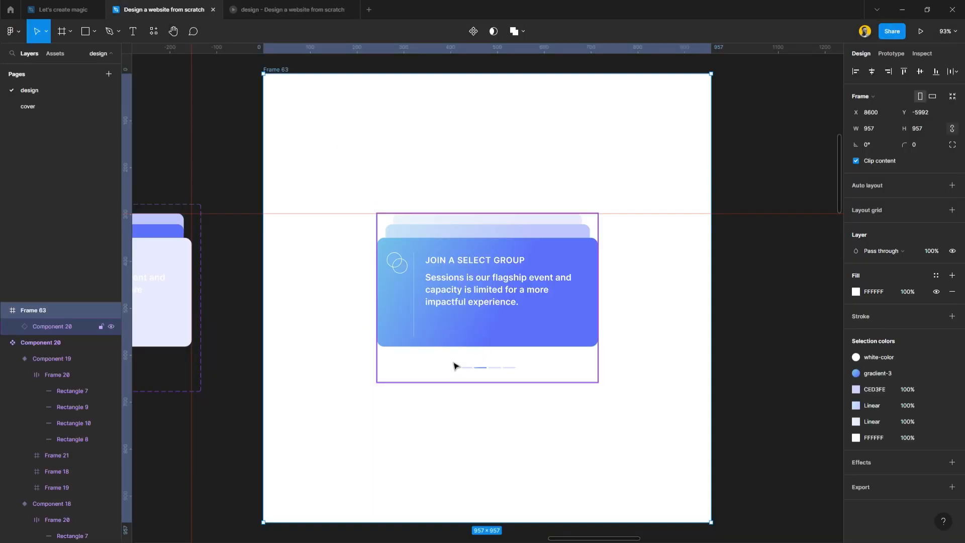
# - Link the third indicator bar under Component 19 to Component 18 as an on-click change with Smart animate
pyautogui.hscroll(-5, 455, 365)
pyautogui.hscroll(-3, 455, 387)
pyautogui.scroll(5, 464, 390)
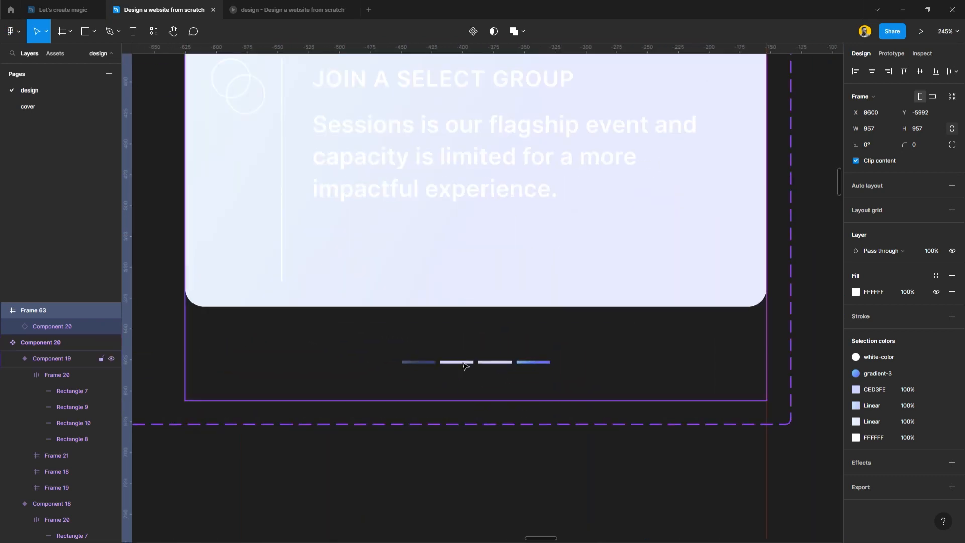
pyautogui.click(464, 369)
pyautogui.click(464, 365)
pyautogui.click(464, 363)
pyautogui.scroll(-5, 464, 369)
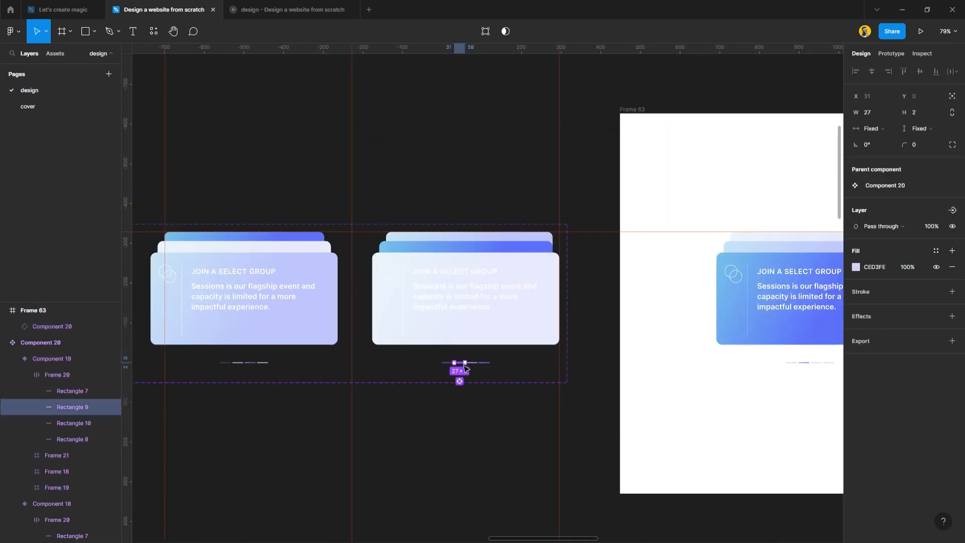
pyautogui.hscroll(-4, 463, 369)
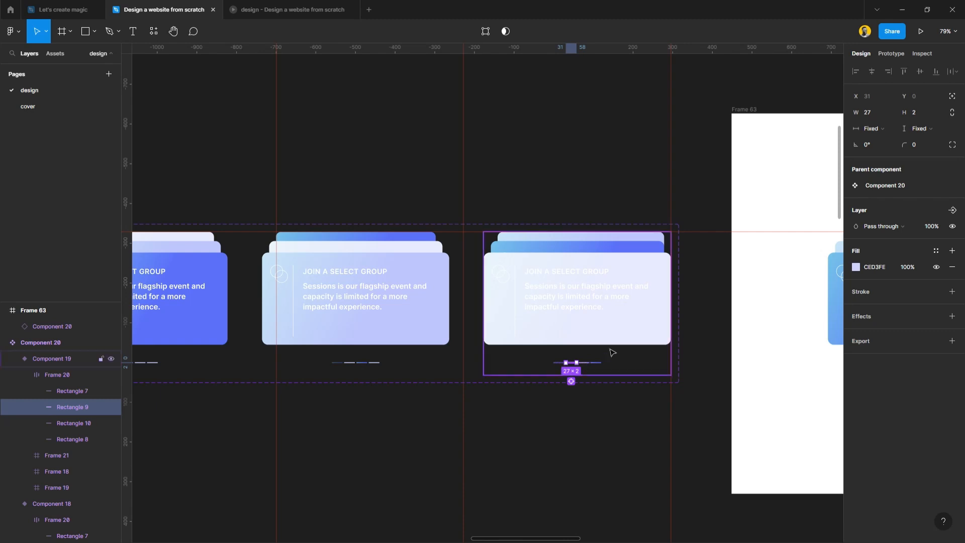
pyautogui.click(899, 53)
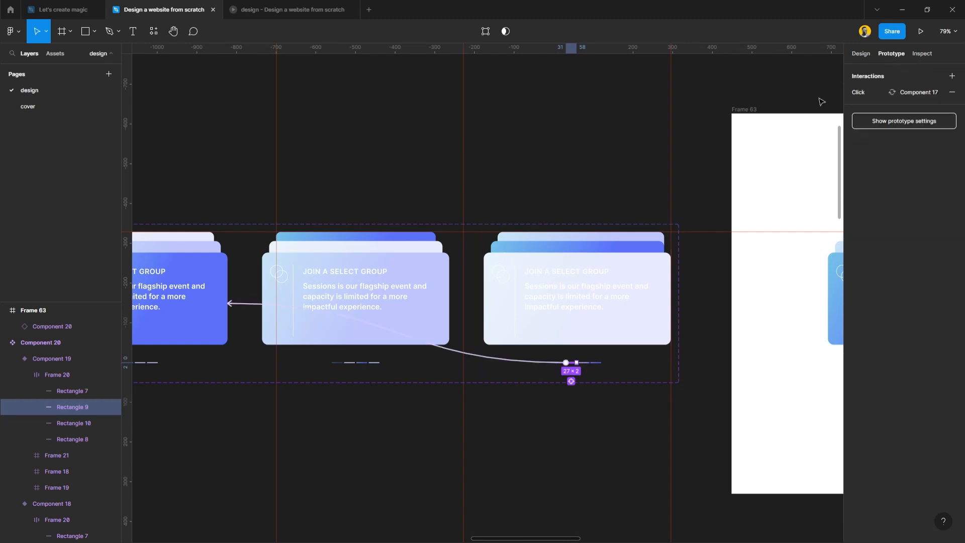
pyautogui.click(589, 365)
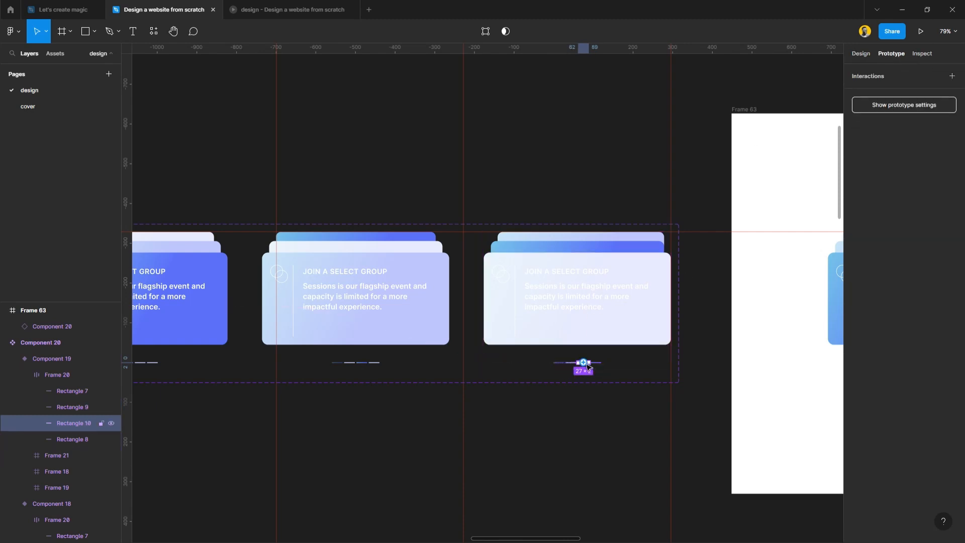
pyautogui.moveTo(584, 362); pyautogui.dragTo(391, 294)
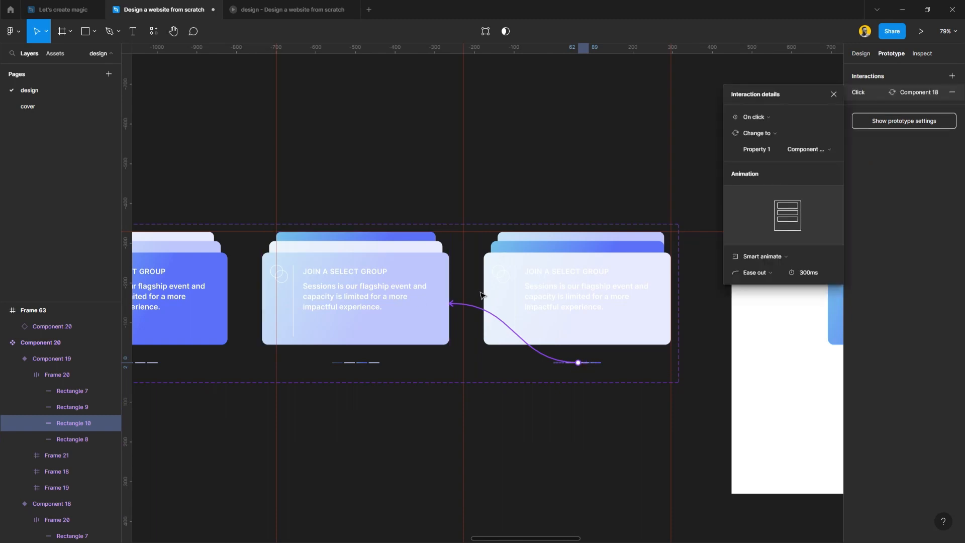
# - Link the second indicator bar under Component 18 back to Component 17 as an on-click change with Smart animate
pyautogui.click(374, 367)
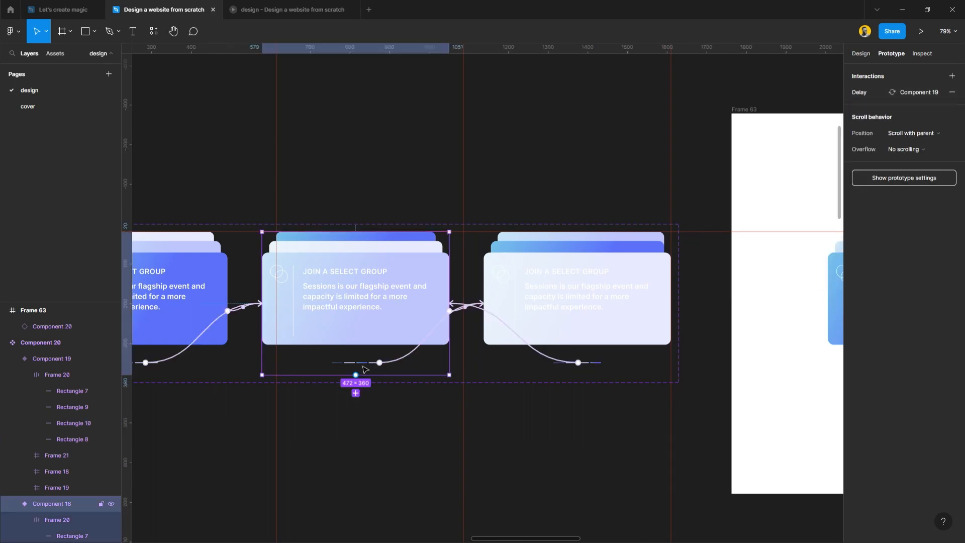
pyautogui.click(354, 365)
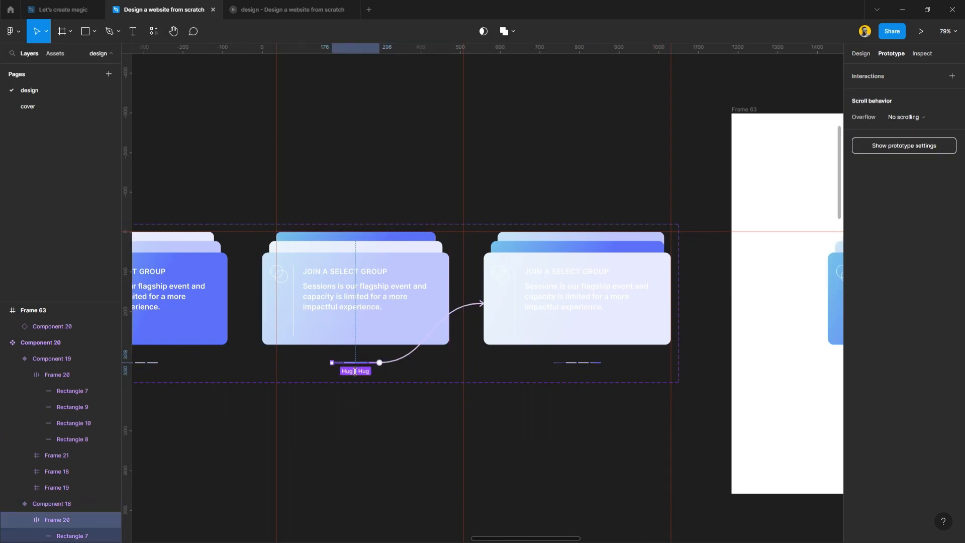
pyautogui.keyDown('ctrl'); pyautogui.scroll(5, 357, 371); pyautogui.keyUp('ctrl')
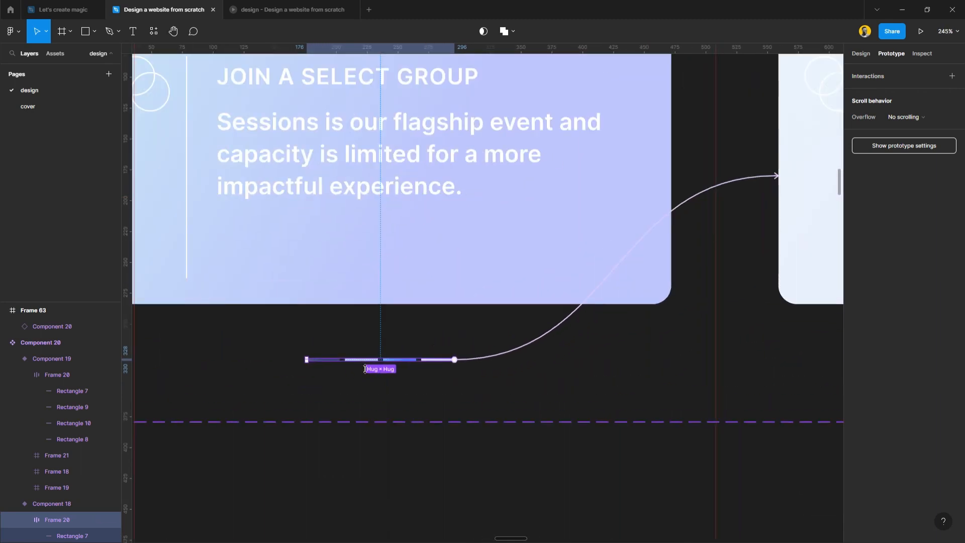
pyautogui.click(362, 364)
pyautogui.keyDown('ctrl'); pyautogui.scroll(-5, 367, 369); pyautogui.keyUp('ctrl')
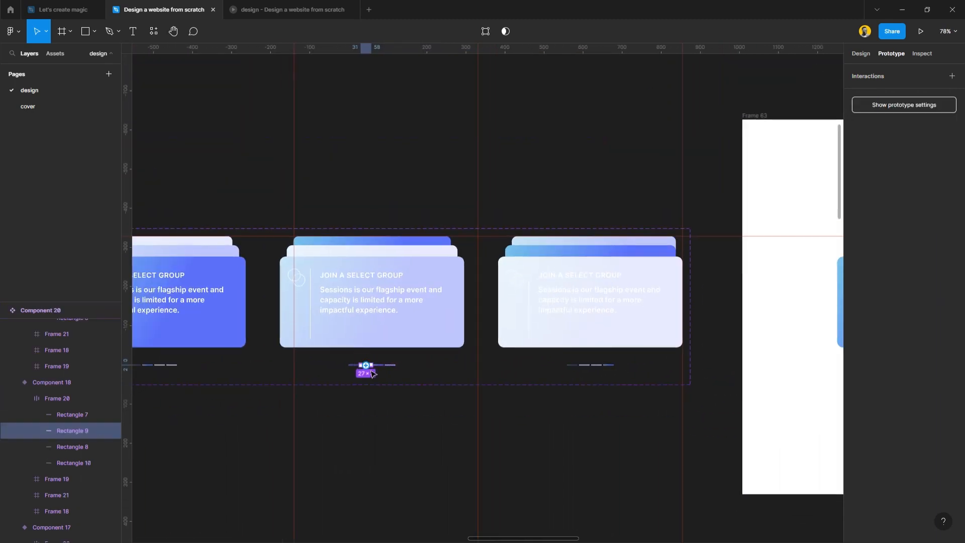
pyautogui.moveTo(367, 366); pyautogui.dragTo(194, 302)
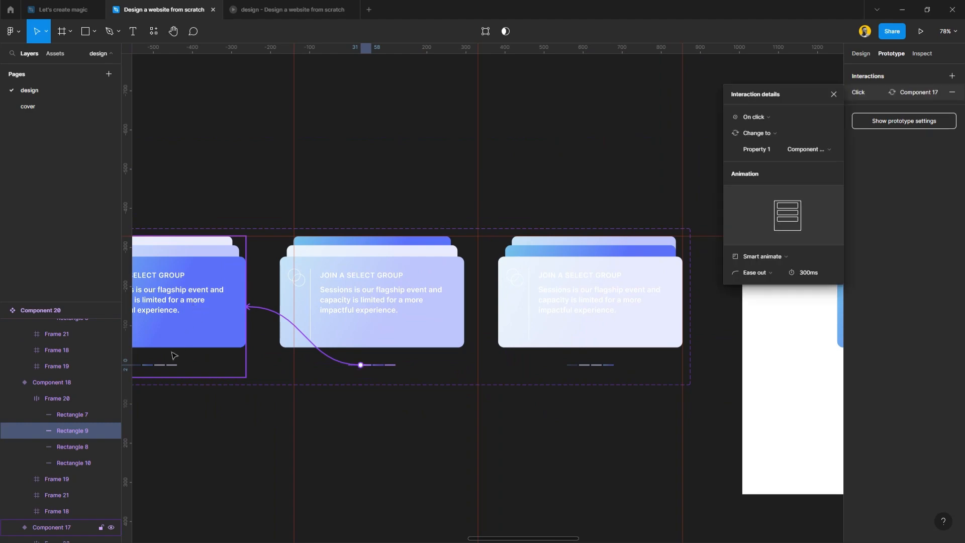
# - Link the fourth indicator bar under Component 17 to Component 19 as an on-click change with Smart animate
pyautogui.click(163, 370)
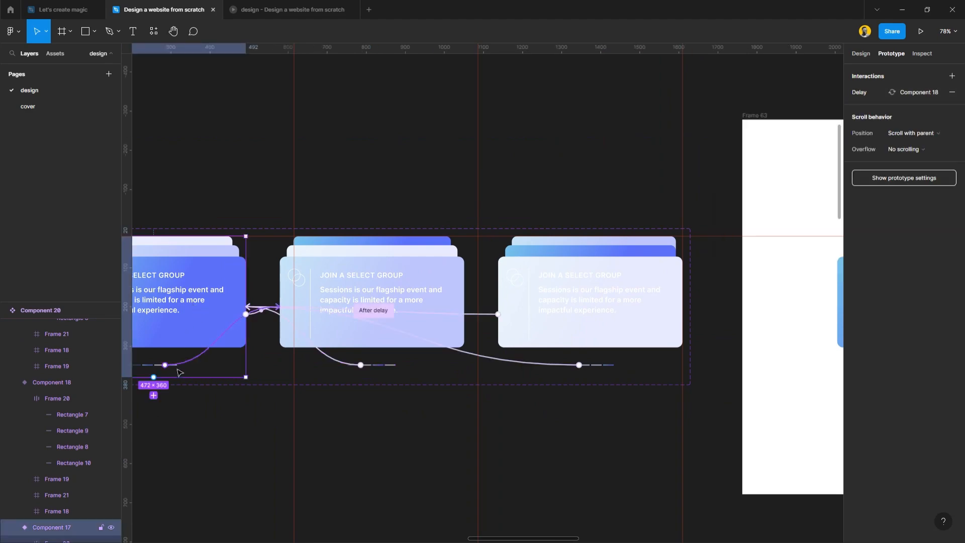
pyautogui.scroll(10, 179, 371)
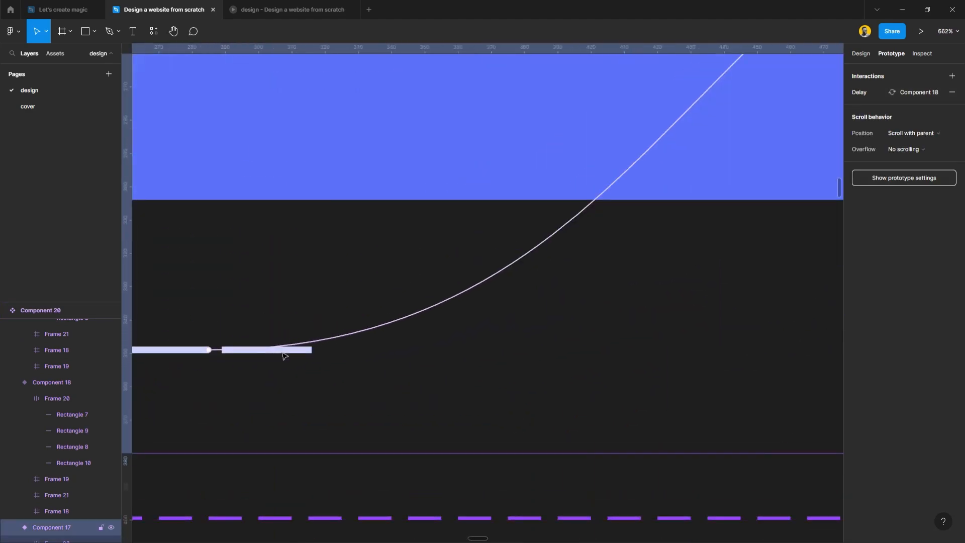
pyautogui.click(296, 355)
pyautogui.click(297, 357)
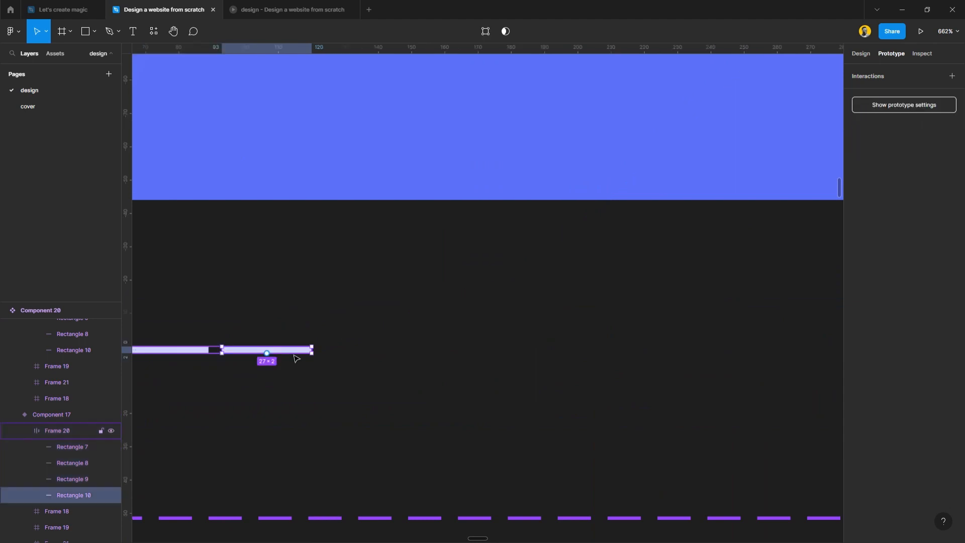
pyautogui.scroll(-10, 297, 358)
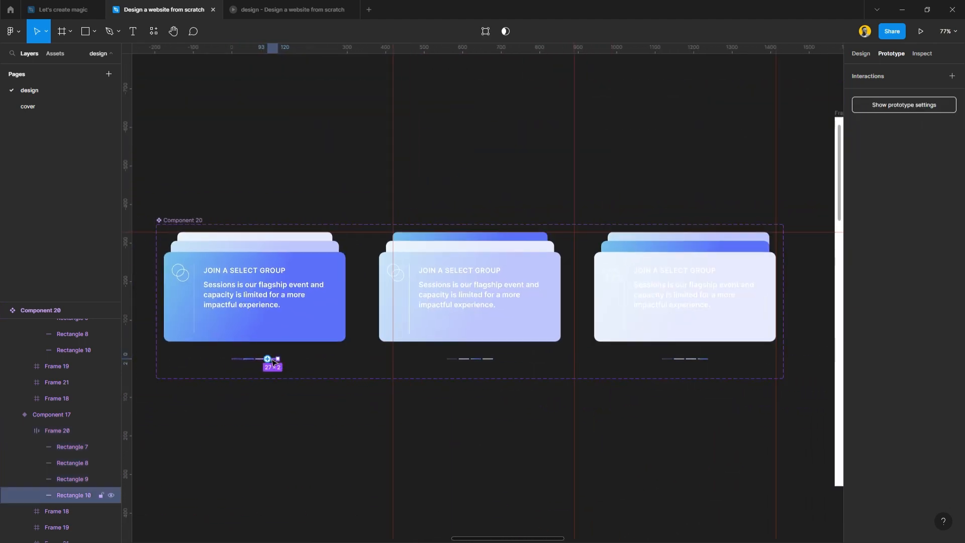
pyautogui.moveTo(277, 365); pyautogui.dragTo(686, 302)
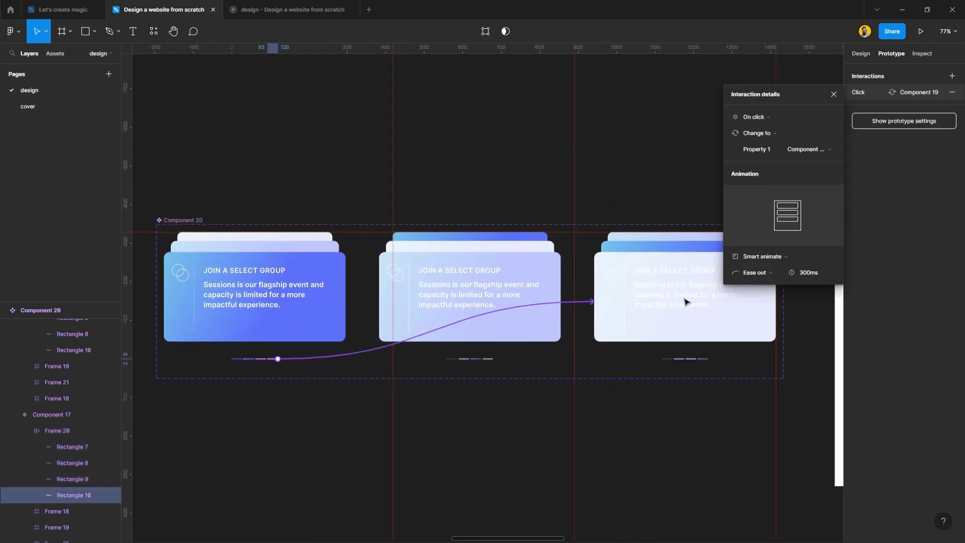
pyautogui.click(834, 95)
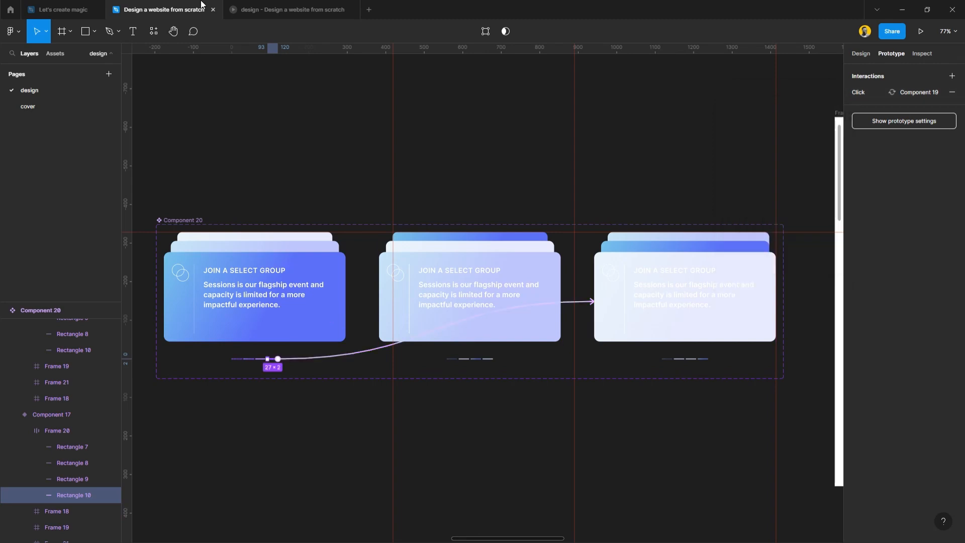
# - Return to the running prototype and test the second indicator bar below the card stack
pyautogui.click(290, 10)
pyautogui.click(477, 360)
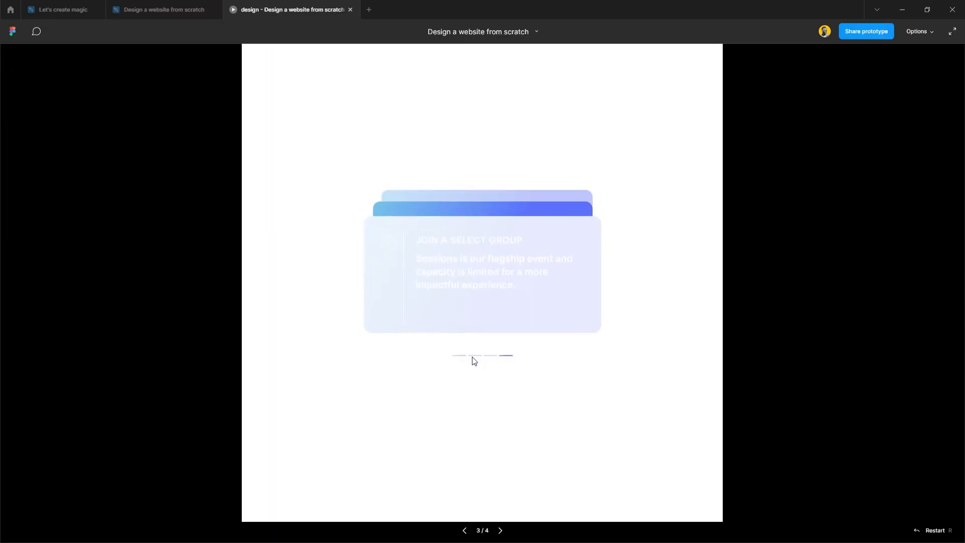